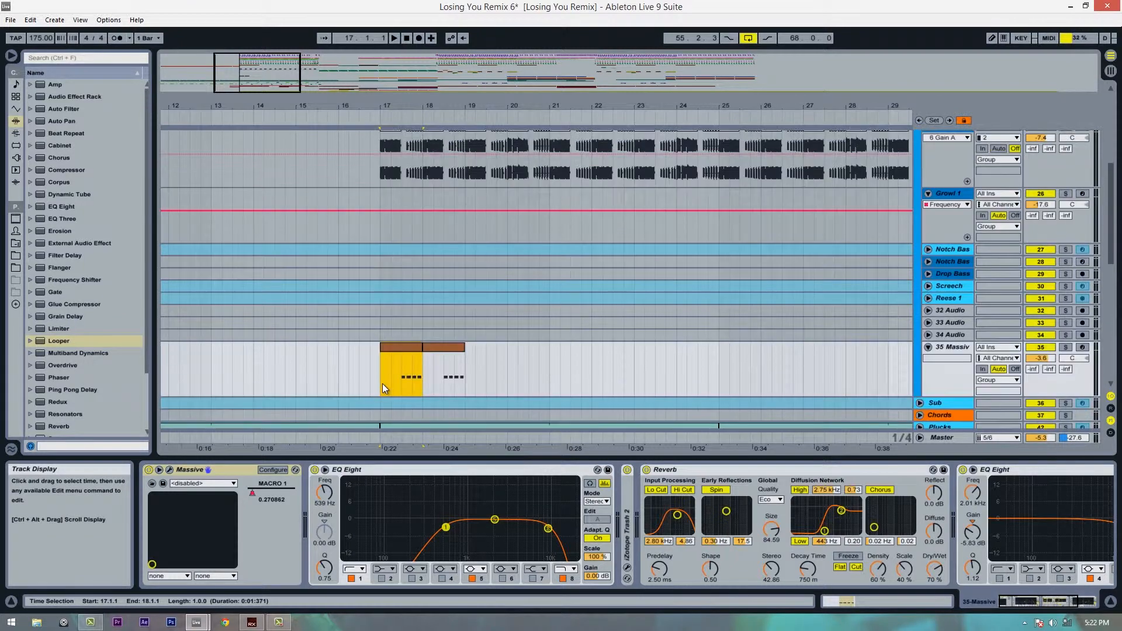
- Play back the 35 Massive clips from the start of bar 17
{"action": "left_click", "coordinate": [383, 386]}
{"action": "key", "text": "space"}
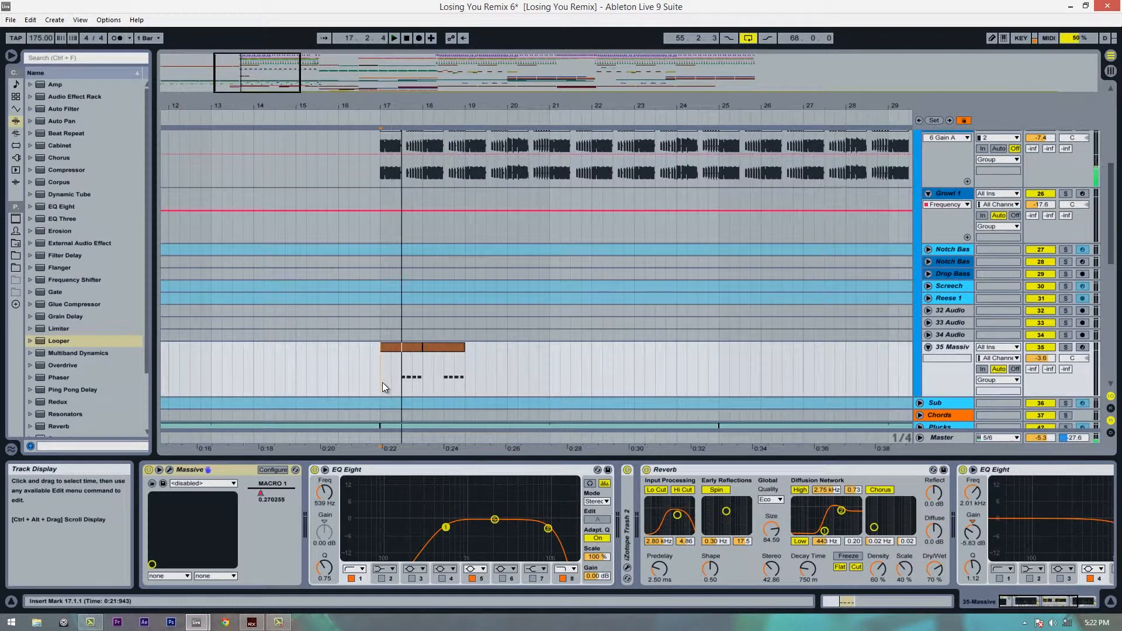
{"action": "key", "text": "space"}
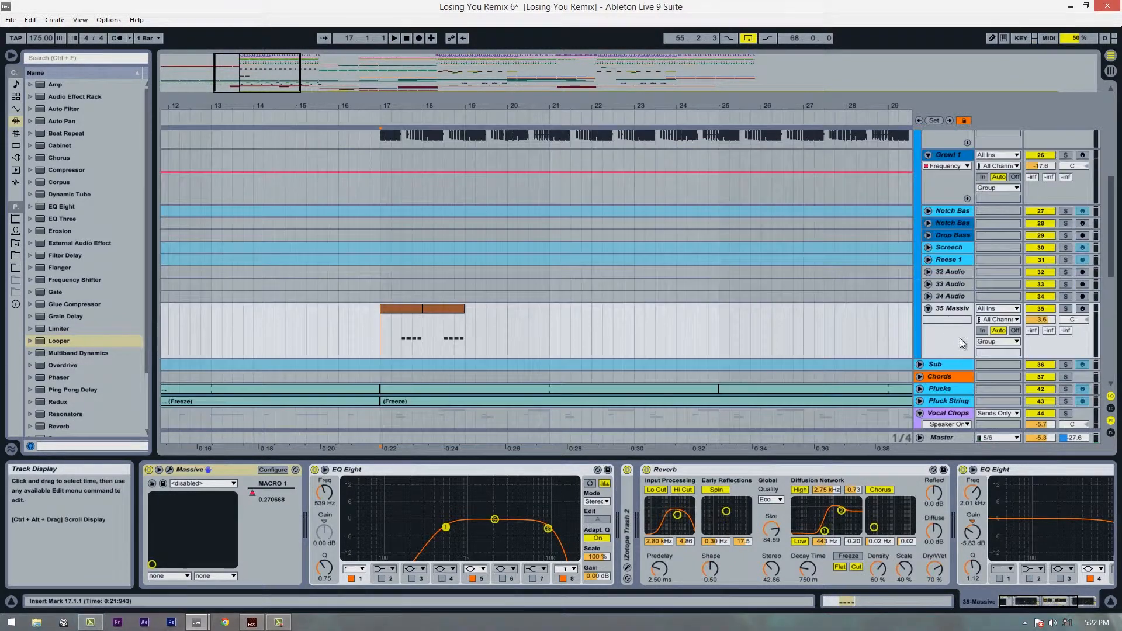
- Show the Macro 1 automation on the 35 Massive track and move its first peak to bar 18 at about 0.91 and the following low point to bar 19
{"action": "scroll", "coordinate": [960, 338], "scroll_direction": "down", "scroll_amount": 2}
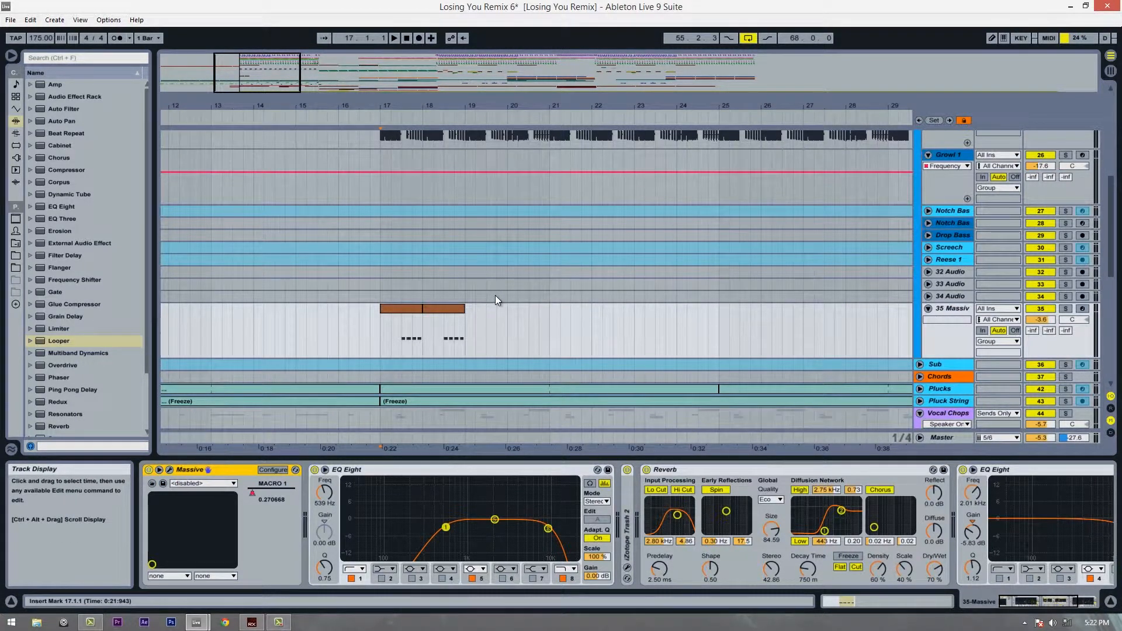
{"action": "left_click", "coordinate": [256, 496]}
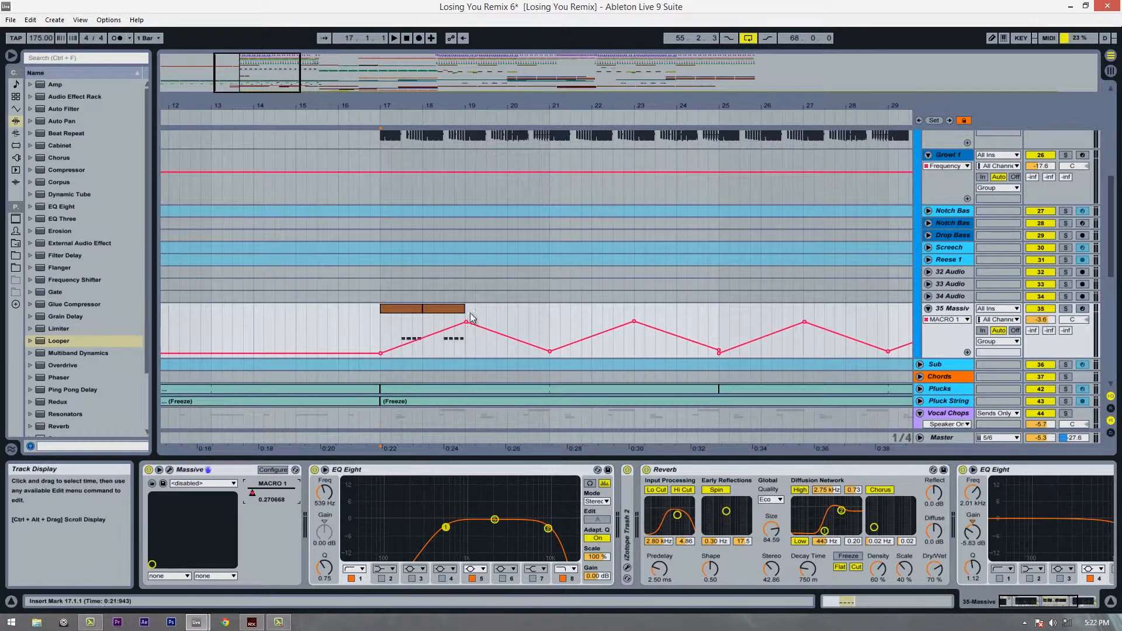
{"action": "left_click_drag", "start_coordinate": [466, 322], "coordinate": [423, 319]}
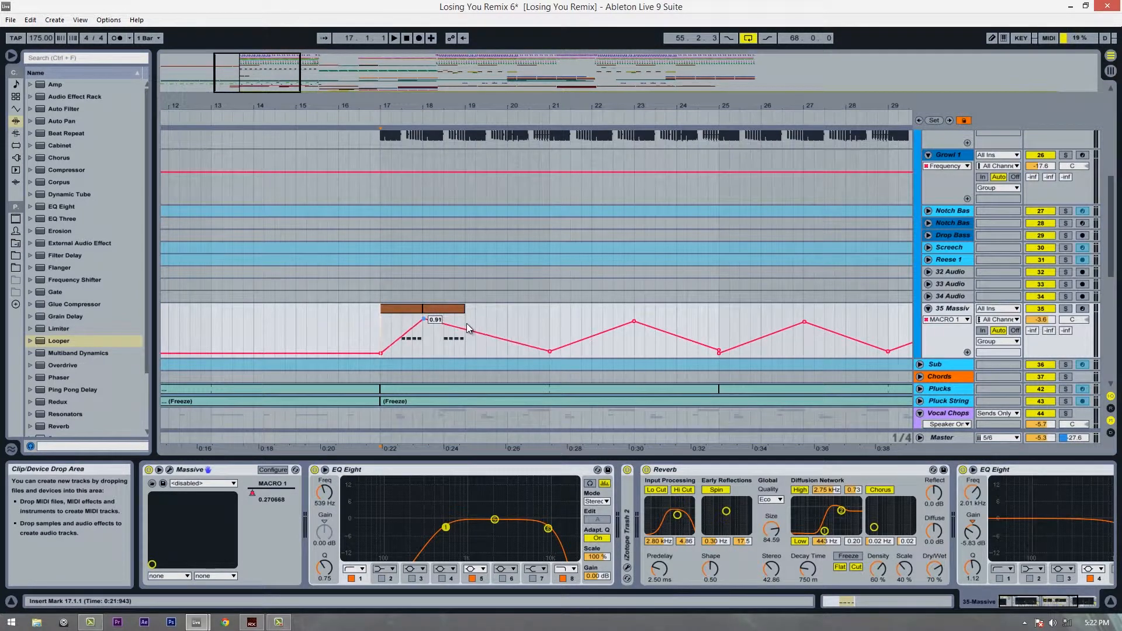
{"action": "left_click_drag", "start_coordinate": [549, 351], "coordinate": [466, 348]}
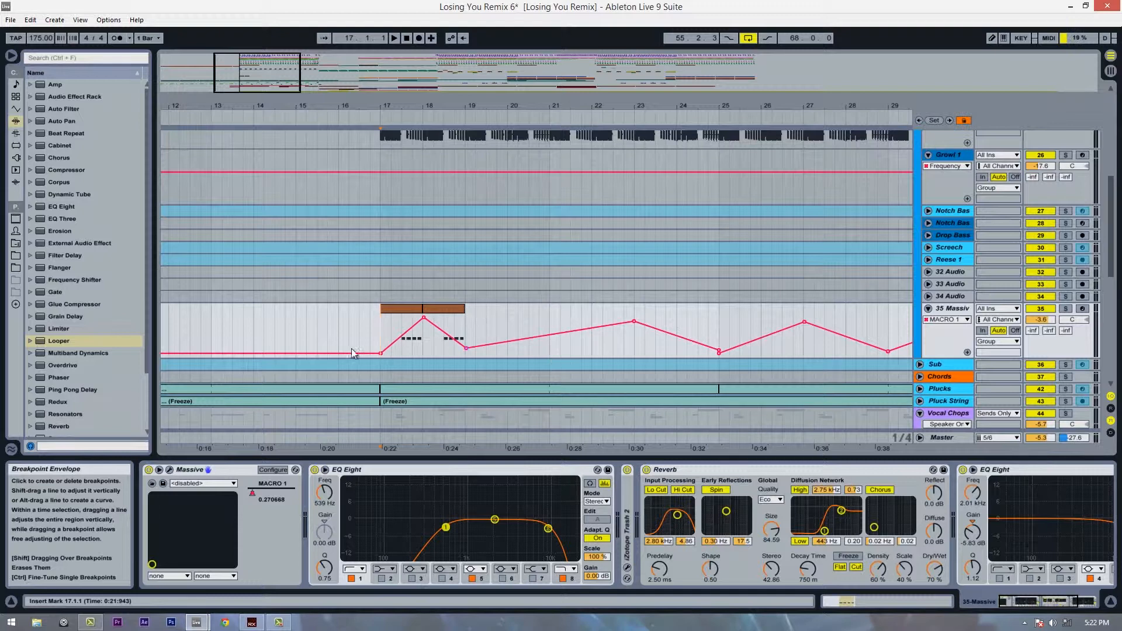
- Raise the Macro 1 automation's starting point near bar 17 to about 0.21 and lower the bar 18 peak to about 0.82
{"action": "left_click_drag", "start_coordinate": [381, 353], "coordinate": [379, 350]}
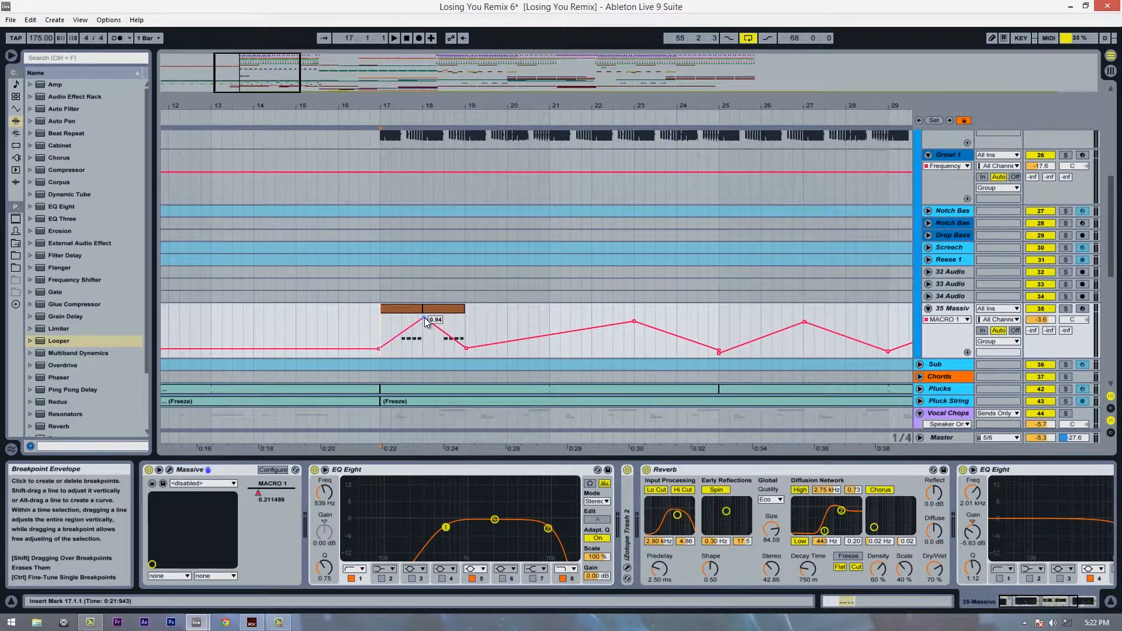
{"action": "left_click_drag", "start_coordinate": [424, 317], "coordinate": [418, 322]}
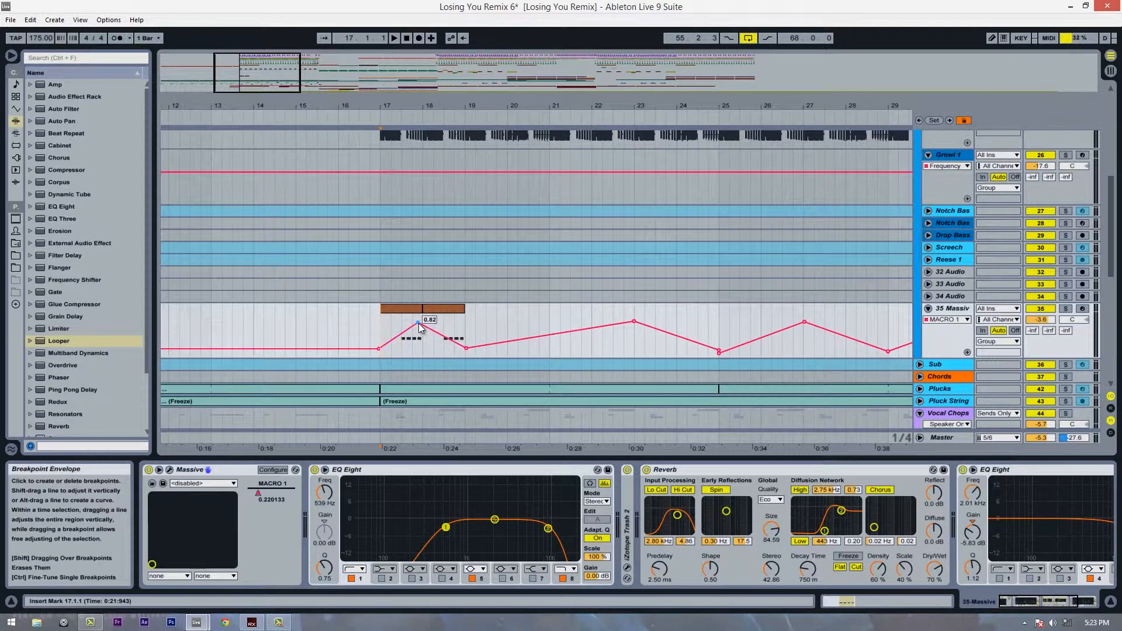
{"action": "left_click_drag", "start_coordinate": [418, 323], "coordinate": [465, 353]}
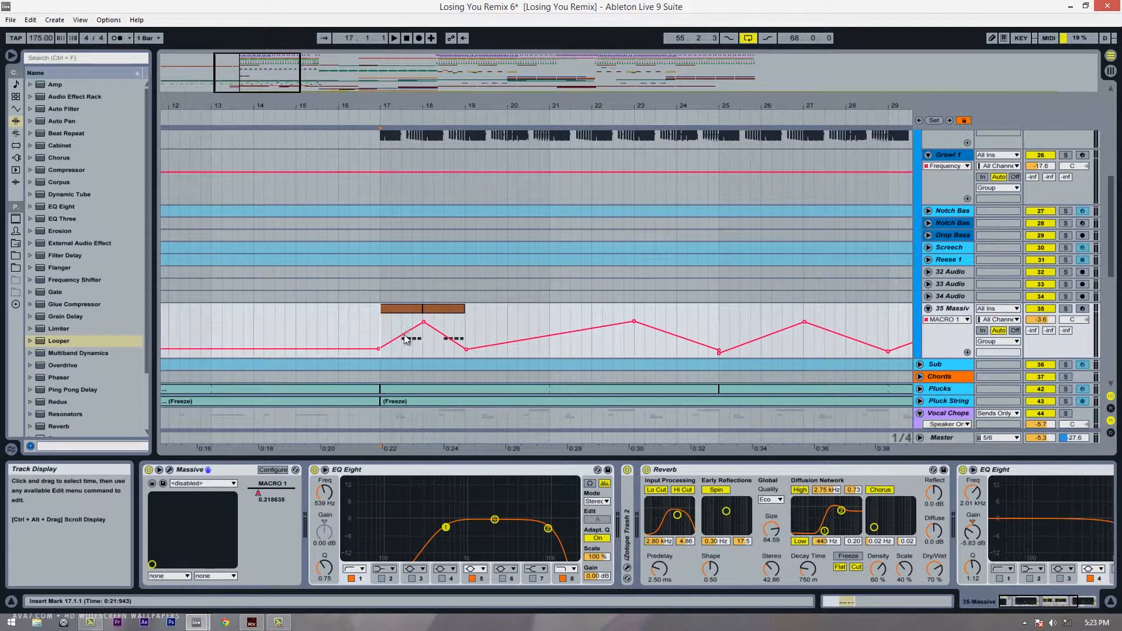
- Examine the Massive clips and their Macro 1 automation from bar 17 against the Phase Bass clips
{"action": "left_click_drag", "start_coordinate": [377, 317], "coordinate": [405, 310]}
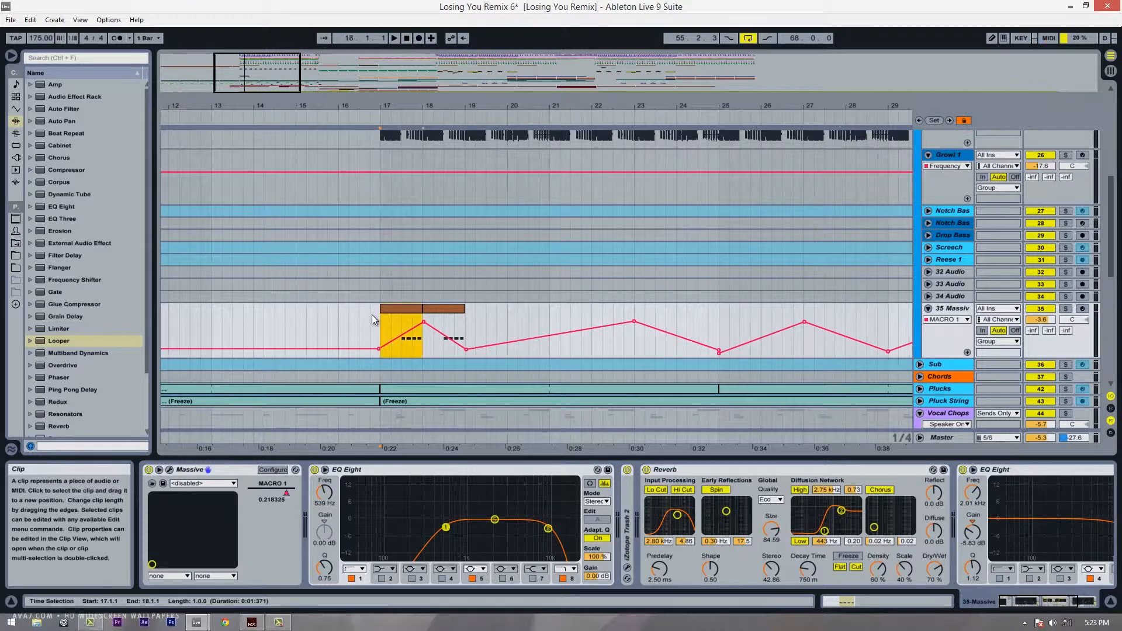
{"action": "scroll", "coordinate": [373, 310], "scroll_direction": "up", "scroll_amount": 3}
{"action": "scroll", "coordinate": [373, 310], "scroll_direction": "down", "scroll_amount": 5}
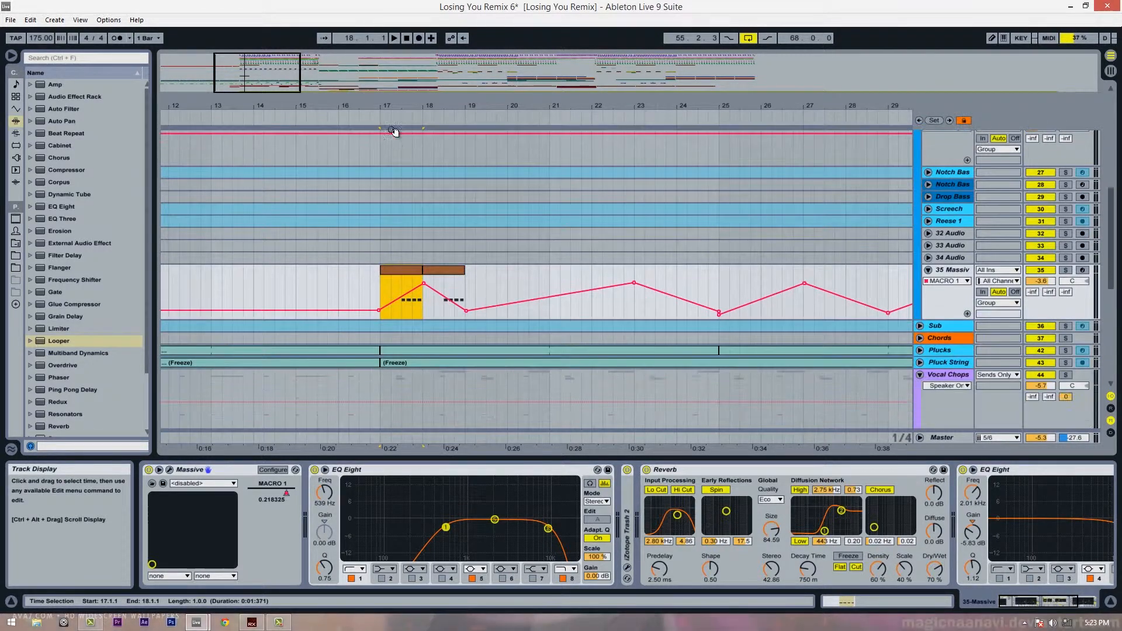
{"action": "left_click_drag", "start_coordinate": [384, 106], "coordinate": [386, 164]}
{"action": "scroll", "coordinate": [425, 314], "scroll_direction": "up", "scroll_amount": 5}
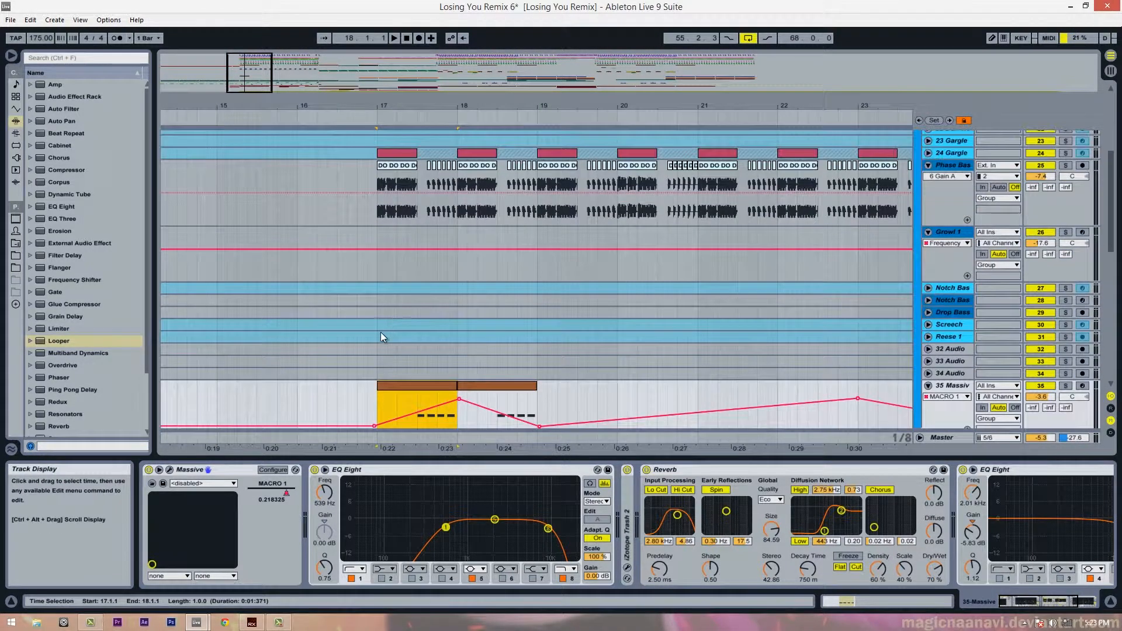
{"action": "scroll", "coordinate": [381, 337], "scroll_direction": "down", "scroll_amount": 1}
{"action": "left_click", "coordinate": [377, 332]}
{"action": "left_click", "coordinate": [383, 372]}
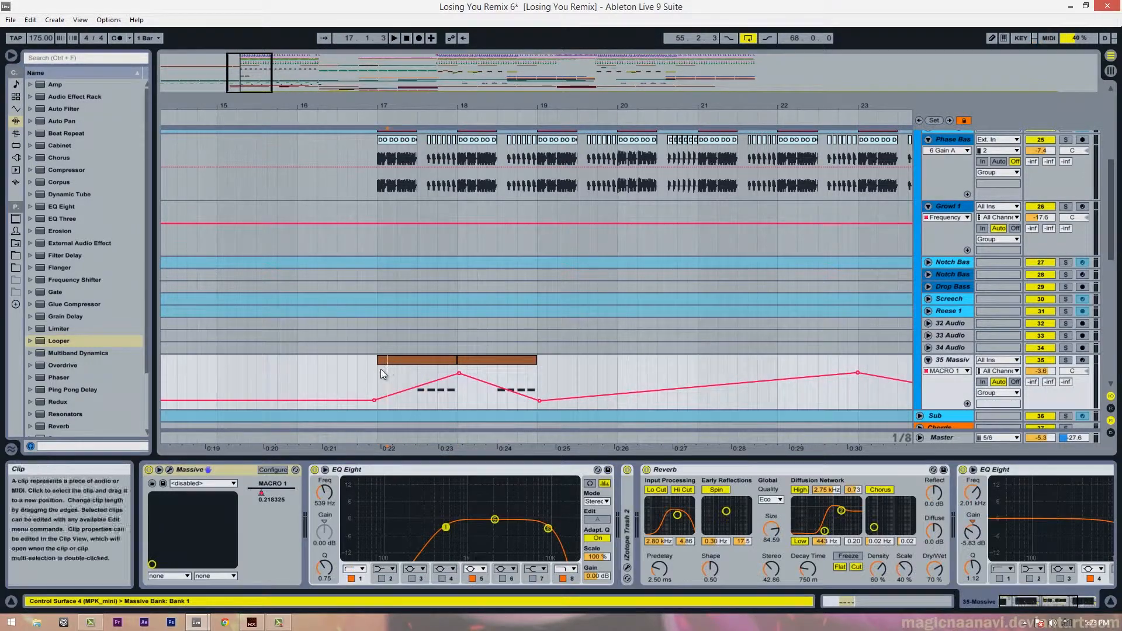
{"action": "left_click", "coordinate": [378, 372]}
{"action": "scroll", "coordinate": [631, 225], "scroll_direction": "up", "scroll_amount": 1}
{"action": "scroll", "coordinate": [455, 264], "scroll_direction": "up", "scroll_amount": 4}
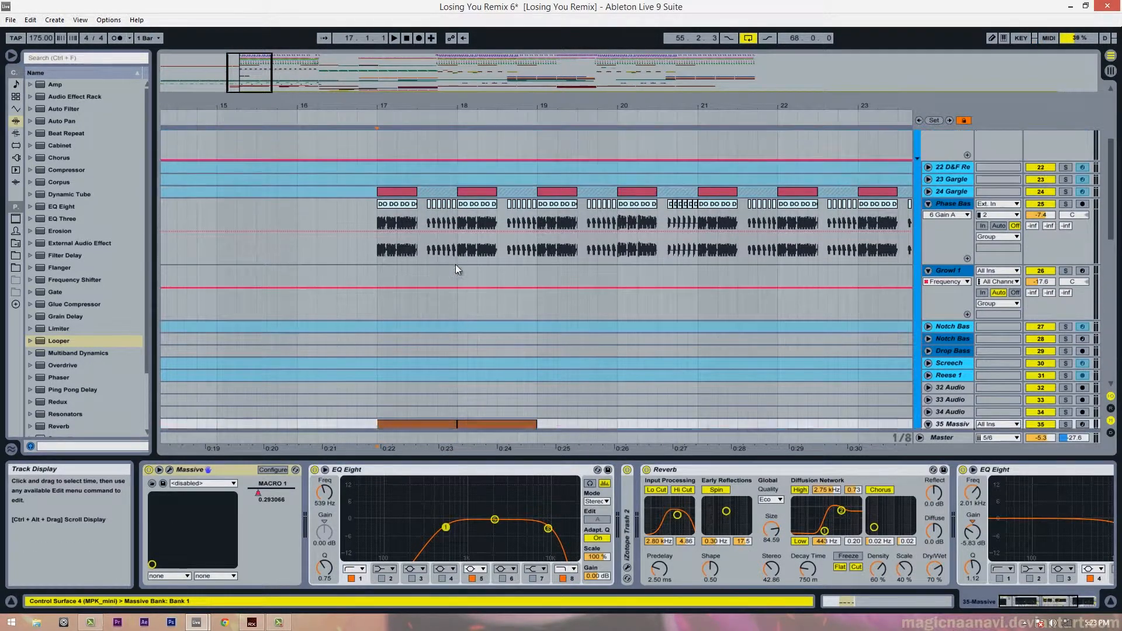
{"action": "scroll", "coordinate": [454, 265], "scroll_direction": "down", "scroll_amount": 5}
{"action": "left_click_drag", "start_coordinate": [422, 109], "coordinate": [420, 144]}
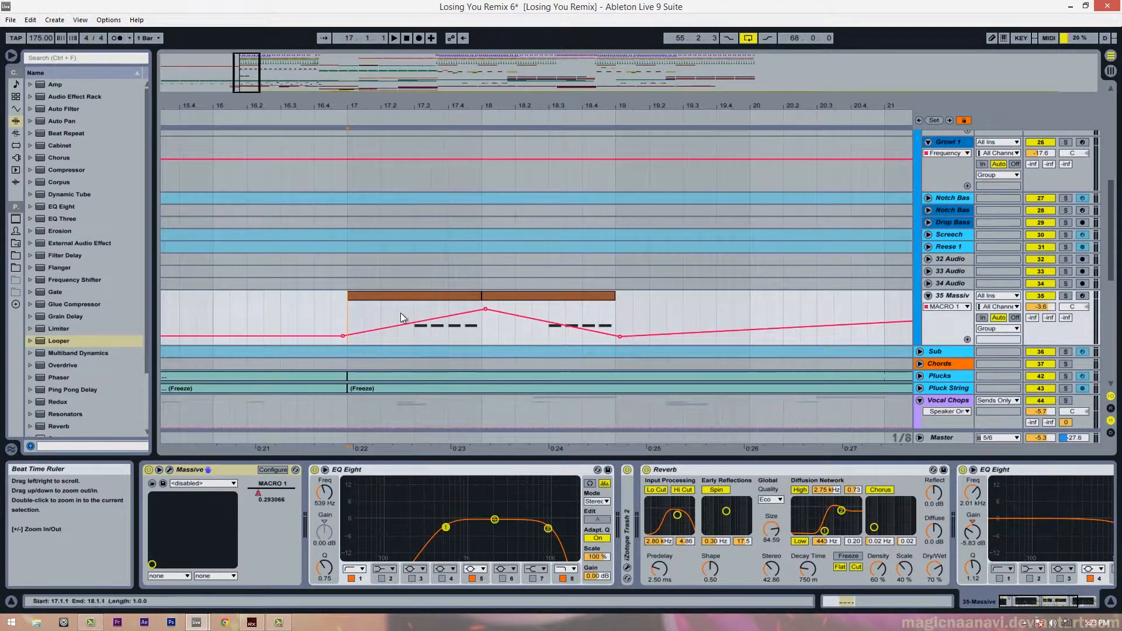
{"action": "scroll", "coordinate": [401, 313], "scroll_direction": "up", "scroll_amount": 2}
{"action": "scroll", "coordinate": [401, 313], "scroll_direction": "up", "scroll_amount": 2}
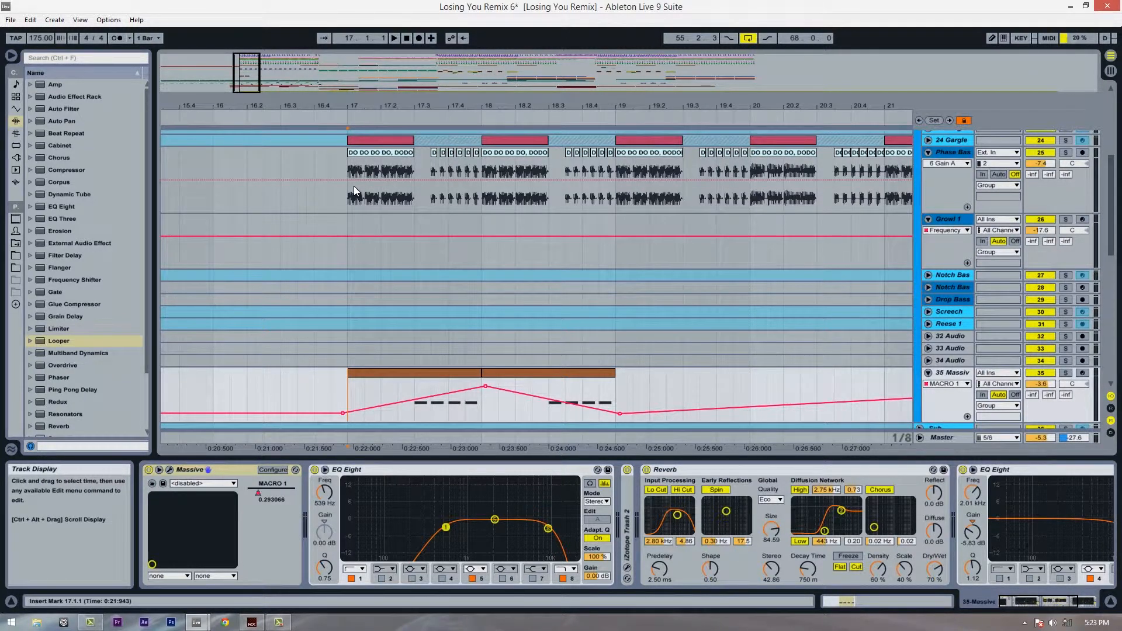
- Solo the Phase Bass and 35 Massive tracks and play them together from bar 17
{"action": "left_click", "coordinate": [955, 153]}
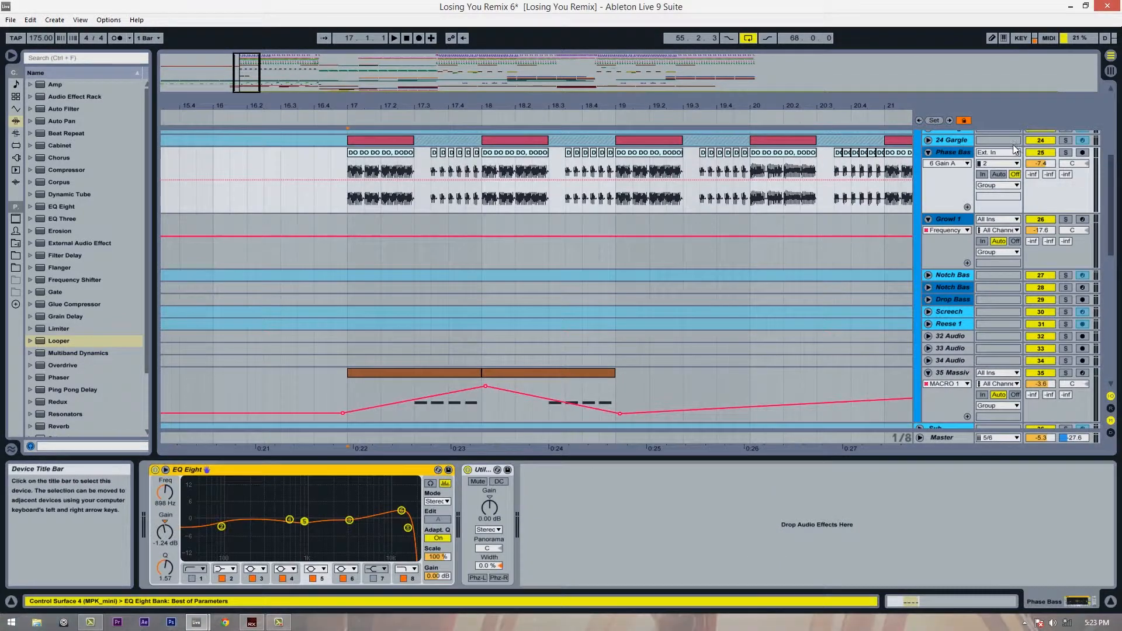
{"action": "left_click", "coordinate": [1066, 152]}
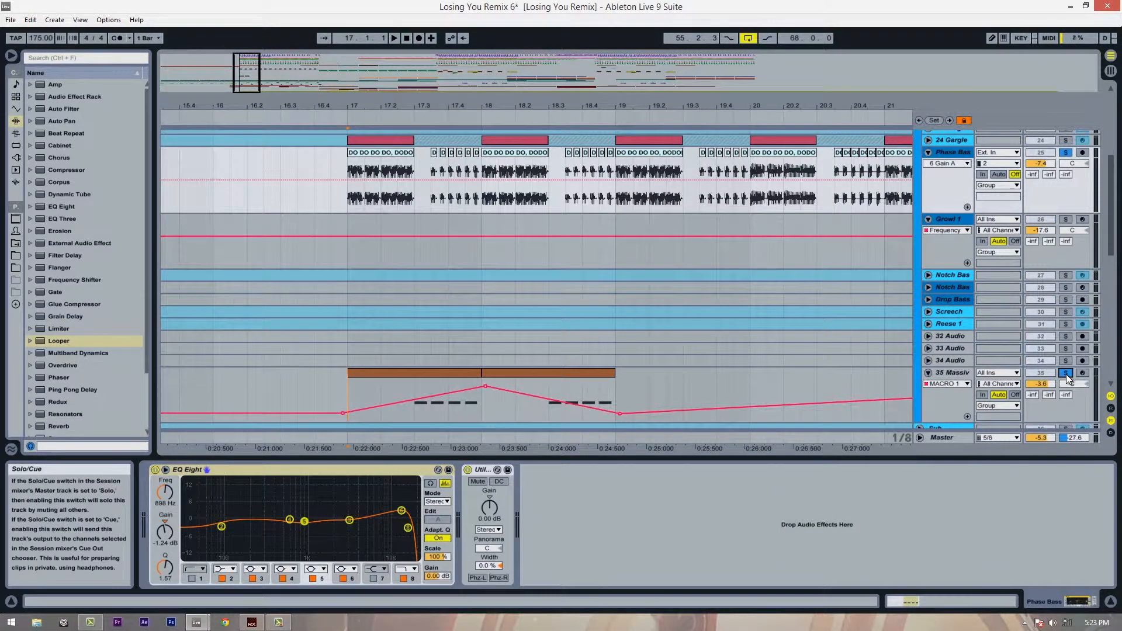
{"action": "left_click", "coordinate": [349, 393]}
{"action": "key", "text": "space"}
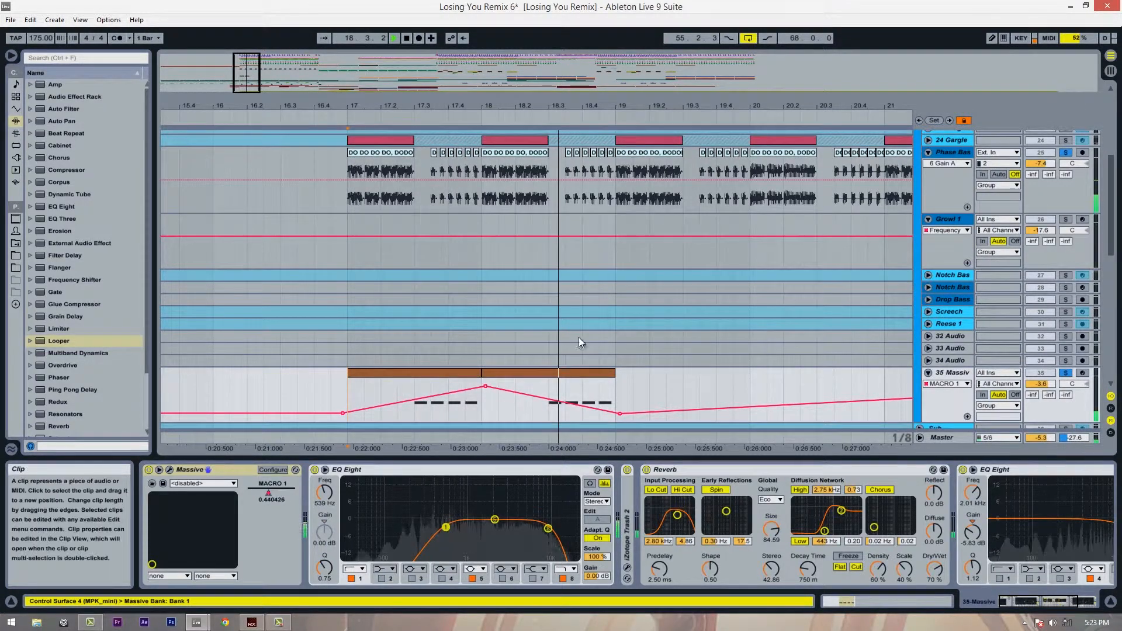
{"action": "key", "text": "space"}
- Set the high-cut band of the first EQ Eight on the 35 Massive track to 10.5 kHz
{"action": "scroll", "coordinate": [409, 292], "scroll_direction": "down", "scroll_amount": 1}
{"action": "left_click", "coordinate": [449, 516]}
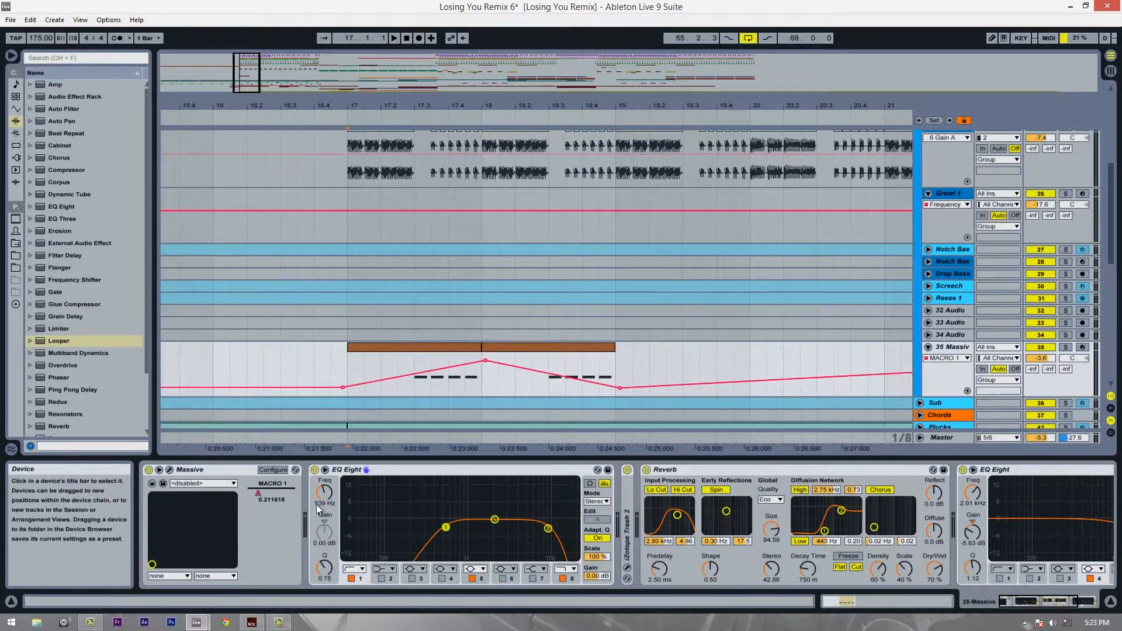
{"action": "left_click", "coordinate": [548, 529]}
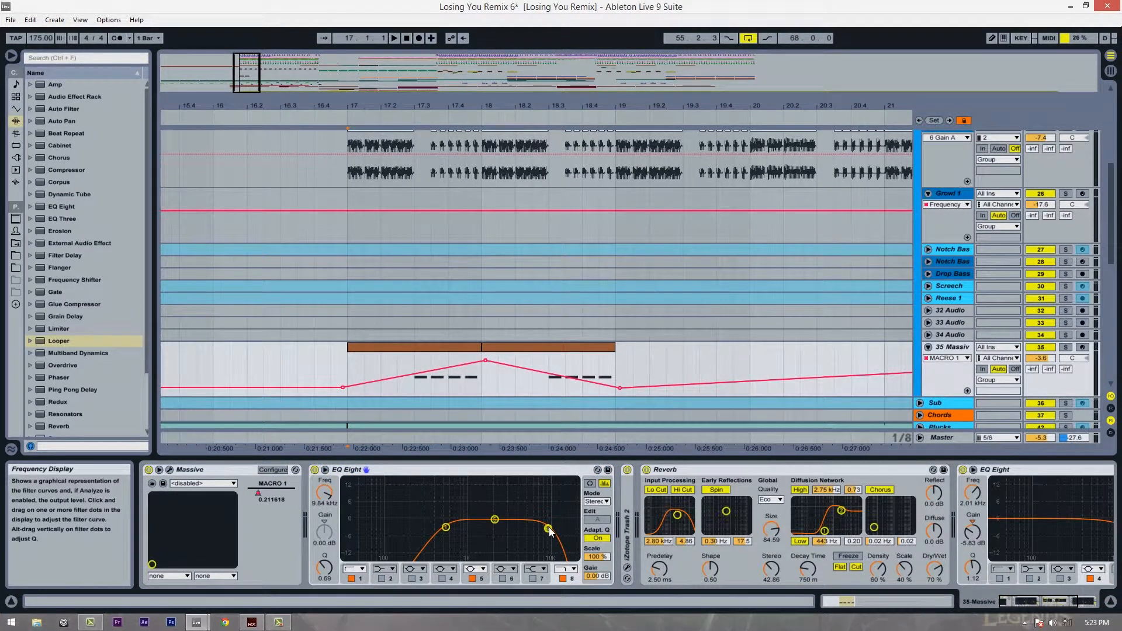
{"action": "left_click_drag", "start_coordinate": [327, 495], "coordinate": [328, 493]}
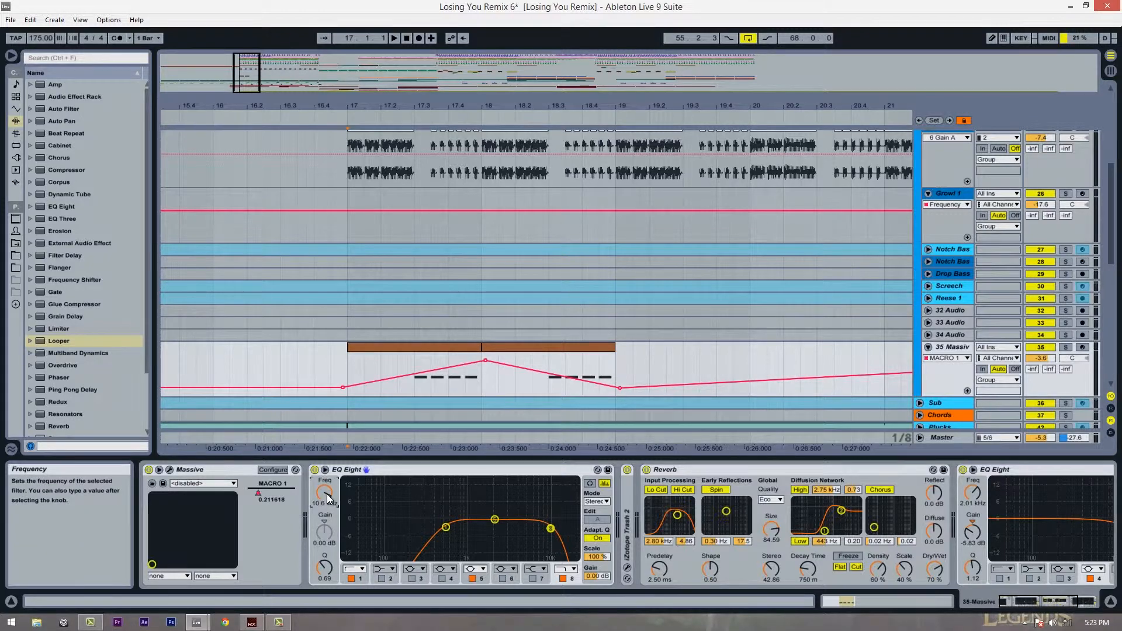
- Place the insert marker at 17.3.1 on the 35 Massive track and unfold the iZotope Trash 2 device in its effect chain
{"action": "scroll", "coordinate": [401, 310], "scroll_direction": "down", "scroll_amount": 1}
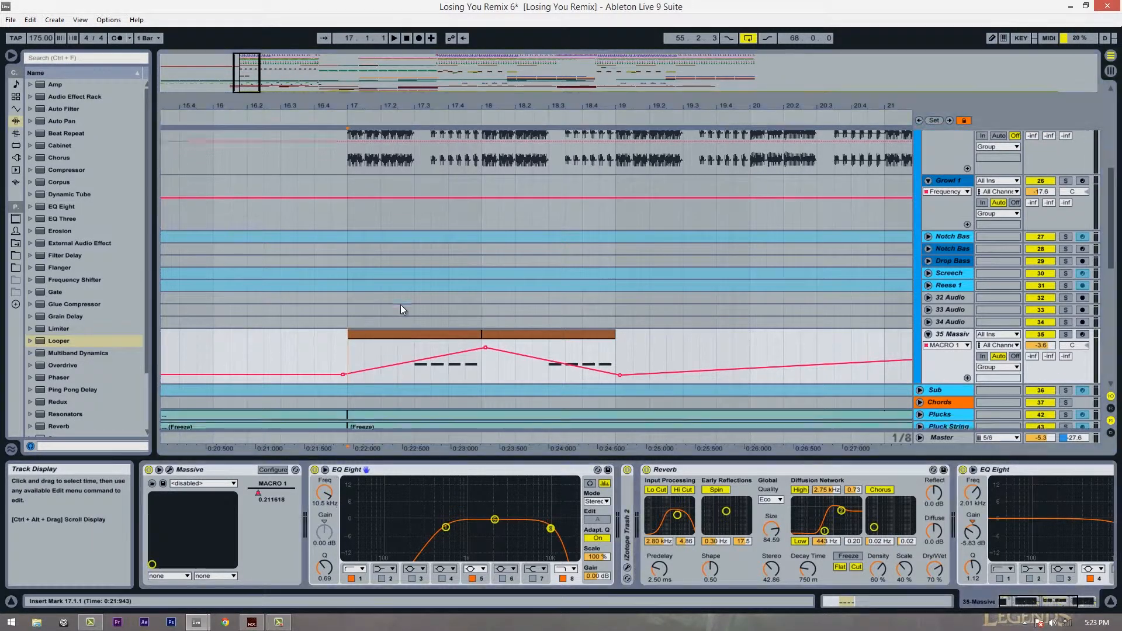
{"action": "scroll", "coordinate": [401, 310], "scroll_direction": "down", "scroll_amount": 2}
{"action": "left_click", "coordinate": [419, 352]}
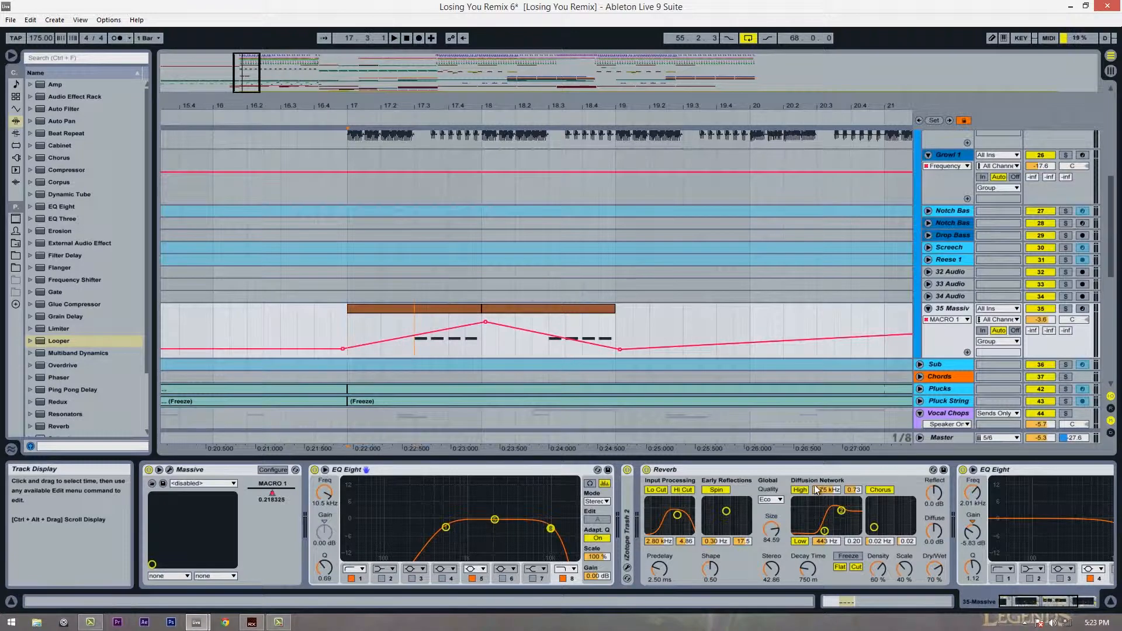
{"action": "left_click", "coordinate": [791, 472]}
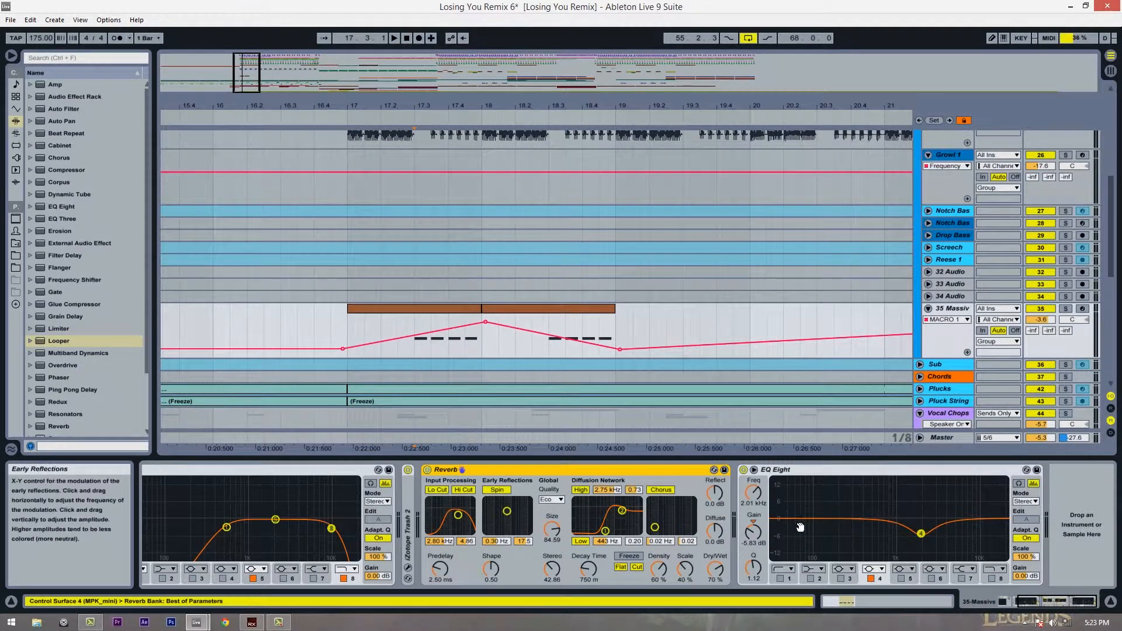
{"action": "double_click", "coordinate": [408, 508]}
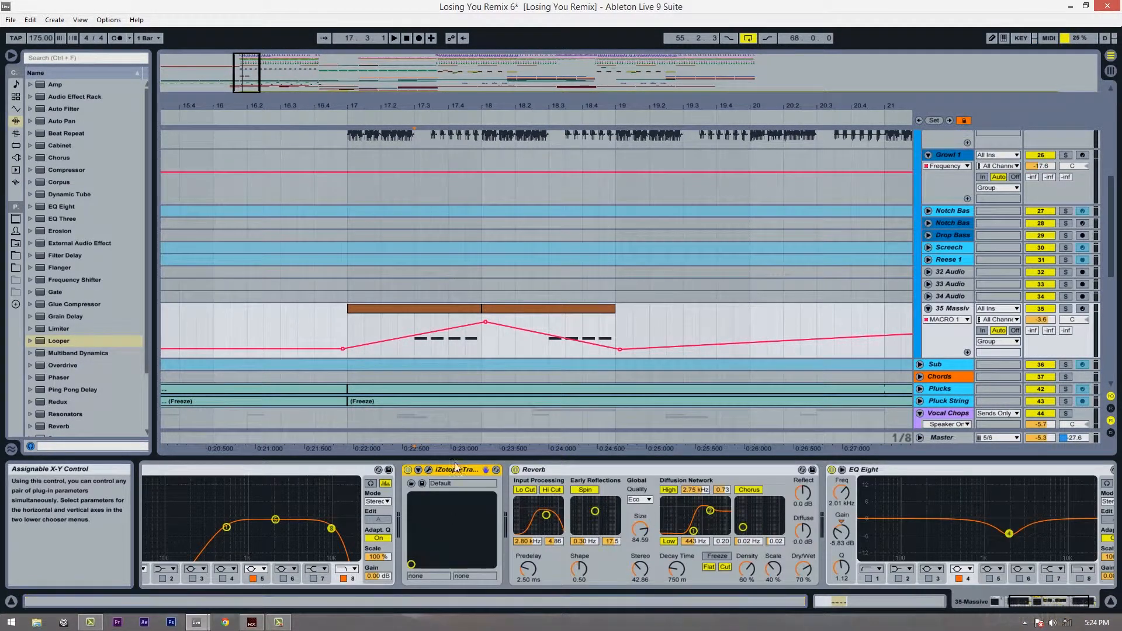
- Open the iZotope Trash 2 plug-in window, examine the Stage 1 Heavy distortion types, and close the window
{"action": "scroll", "coordinate": [525, 478], "scroll_direction": "up", "scroll_amount": 3}
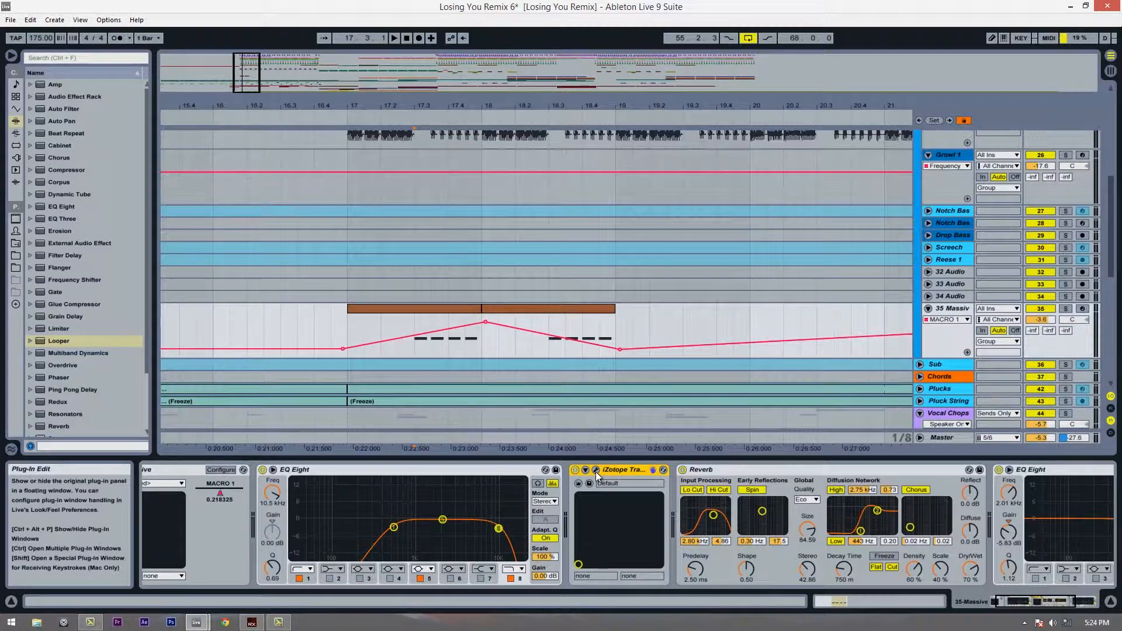
{"action": "left_click", "coordinate": [595, 471]}
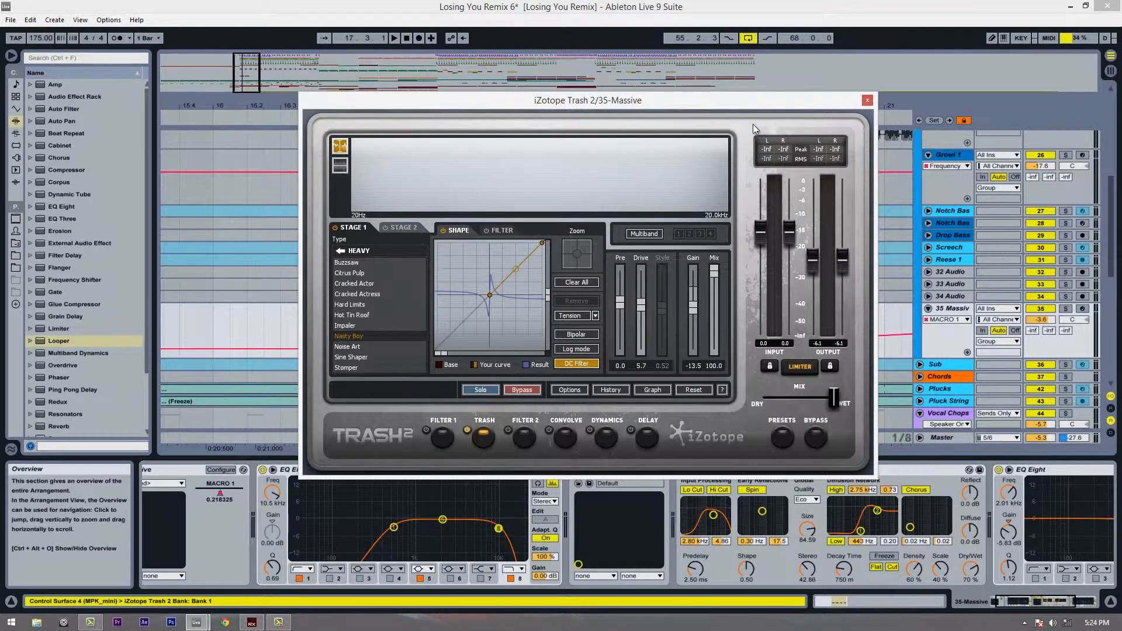
{"action": "left_click_drag", "start_coordinate": [741, 101], "coordinate": [752, 128]}
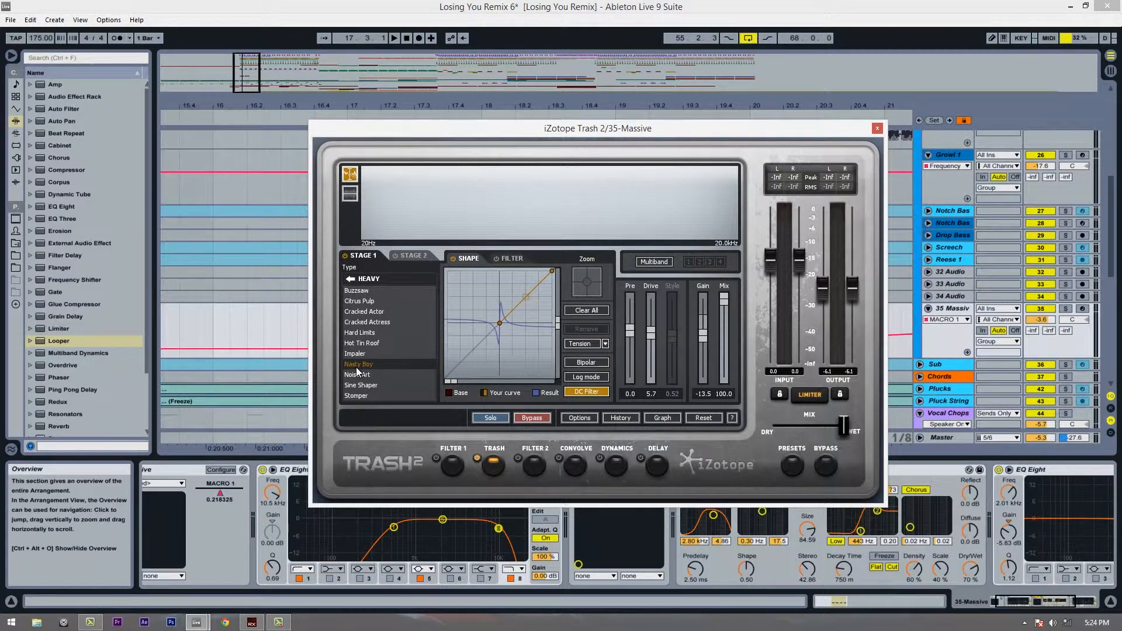
{"action": "left_click", "coordinate": [362, 281]}
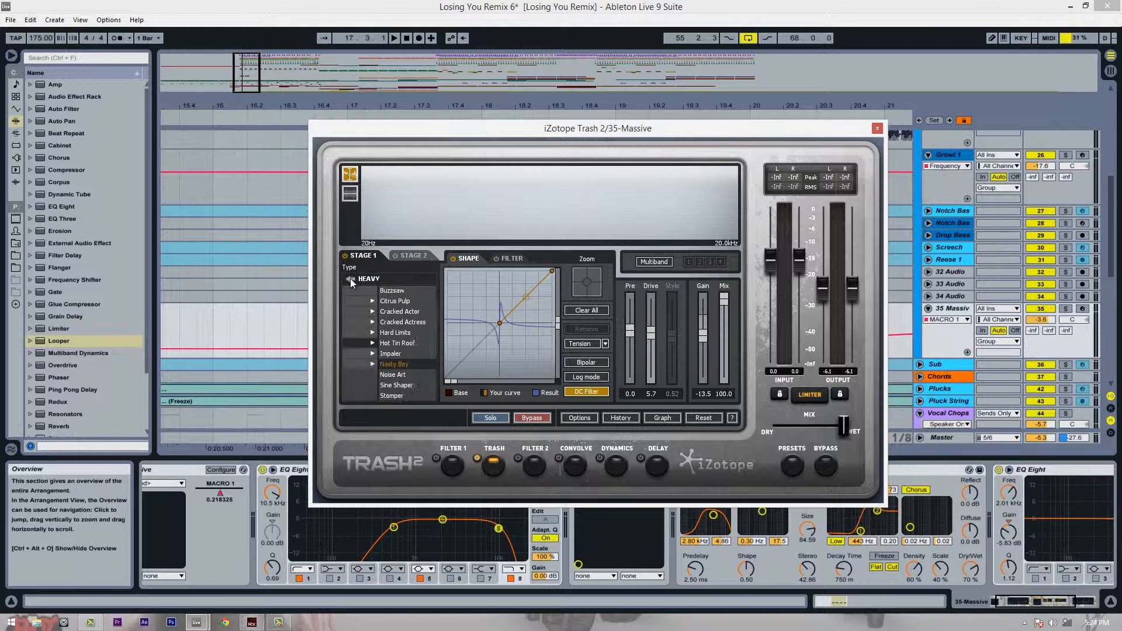
{"action": "left_click", "coordinate": [877, 129]}
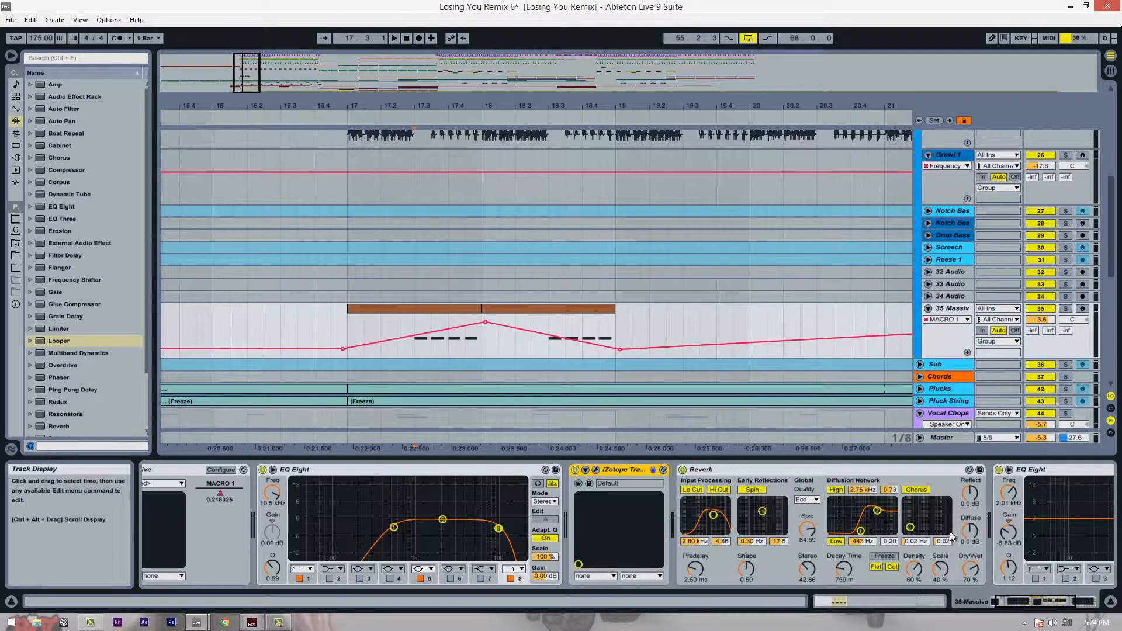
- Set the Reverb's decay time to 743 ms and move band 4 of the last EQ Eight to 2.04 kHz at -6.62 dB
{"action": "scroll", "coordinate": [648, 581], "scroll_direction": "right", "scroll_amount": 4}
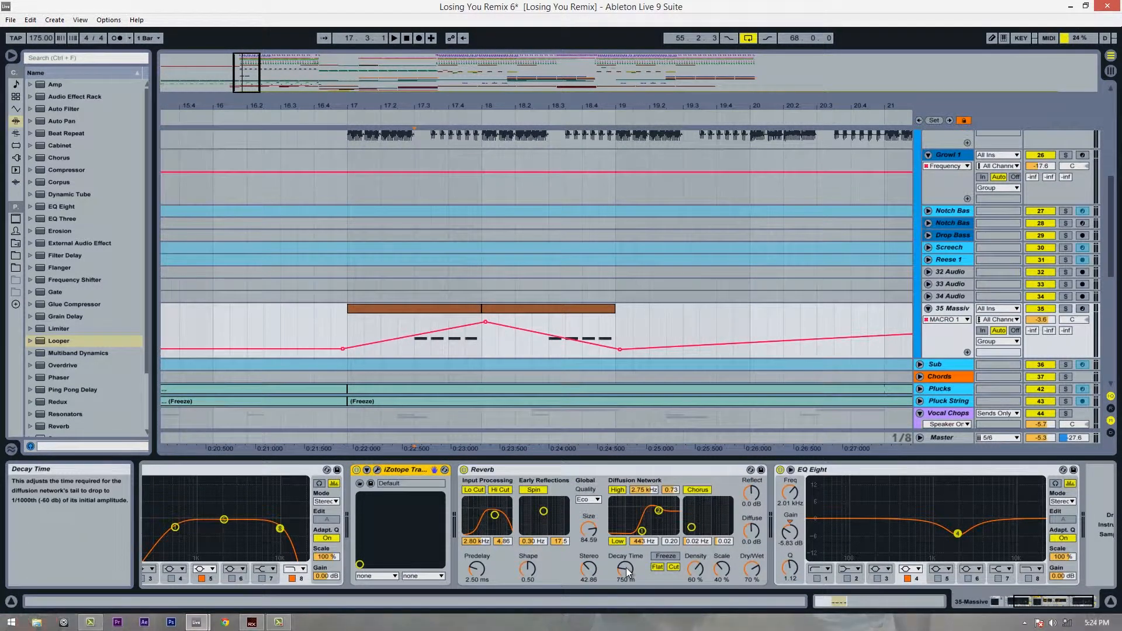
{"action": "left_click_drag", "start_coordinate": [626, 567], "coordinate": [626, 569]}
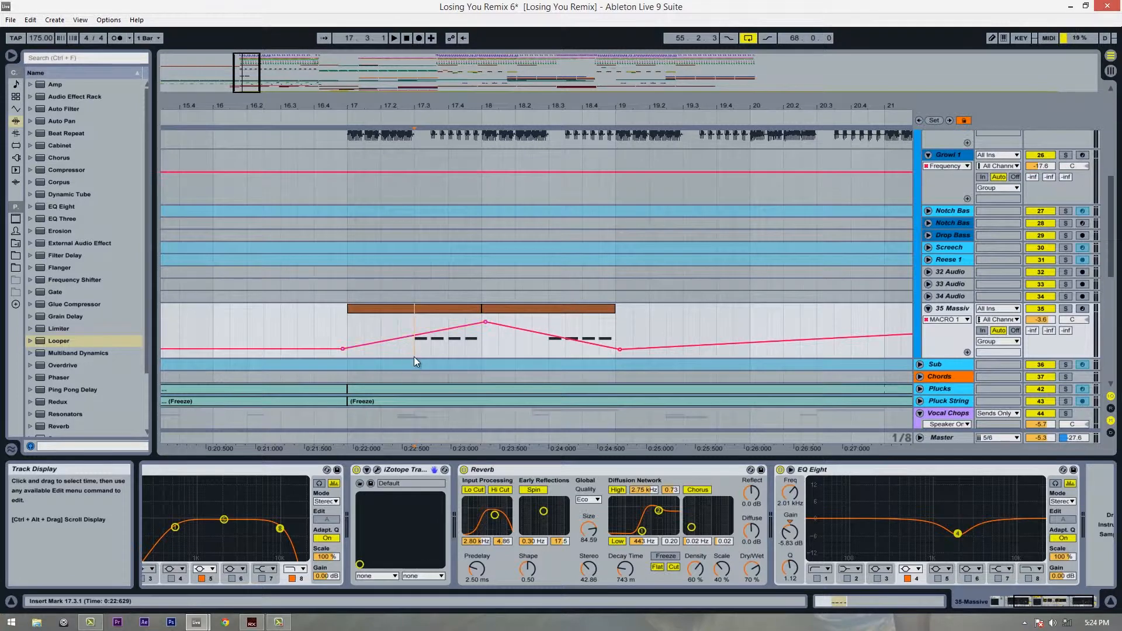
{"action": "left_click_drag", "start_coordinate": [414, 355], "coordinate": [448, 351]}
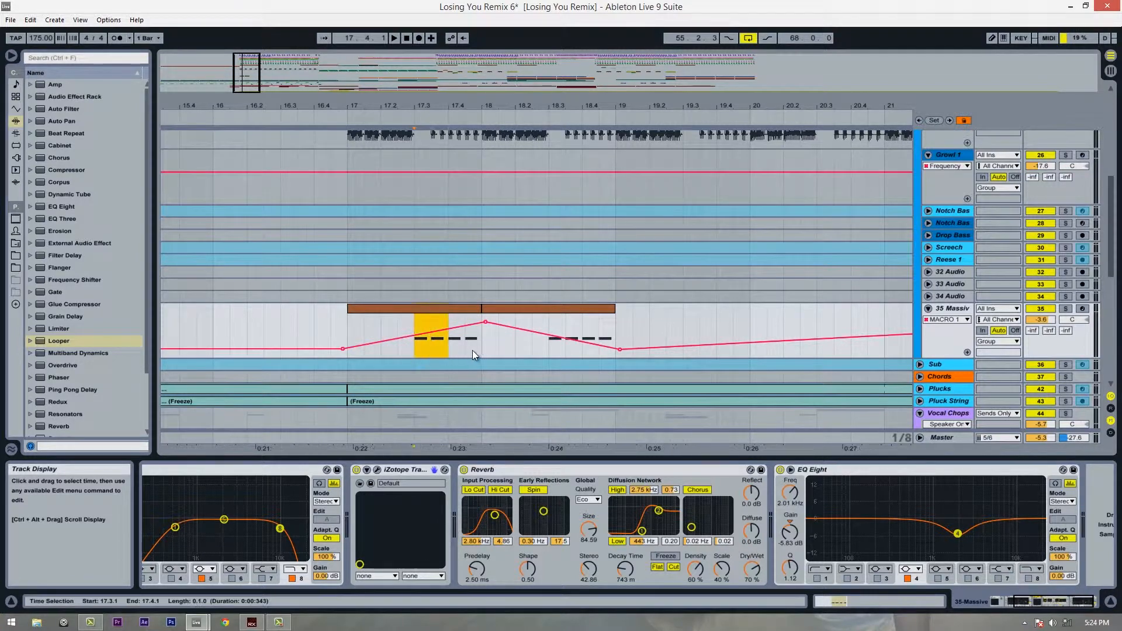
{"action": "left_click", "coordinate": [418, 350]}
{"action": "left_click_drag", "start_coordinate": [947, 485], "coordinate": [924, 537], "text": "ctrl+alt"}
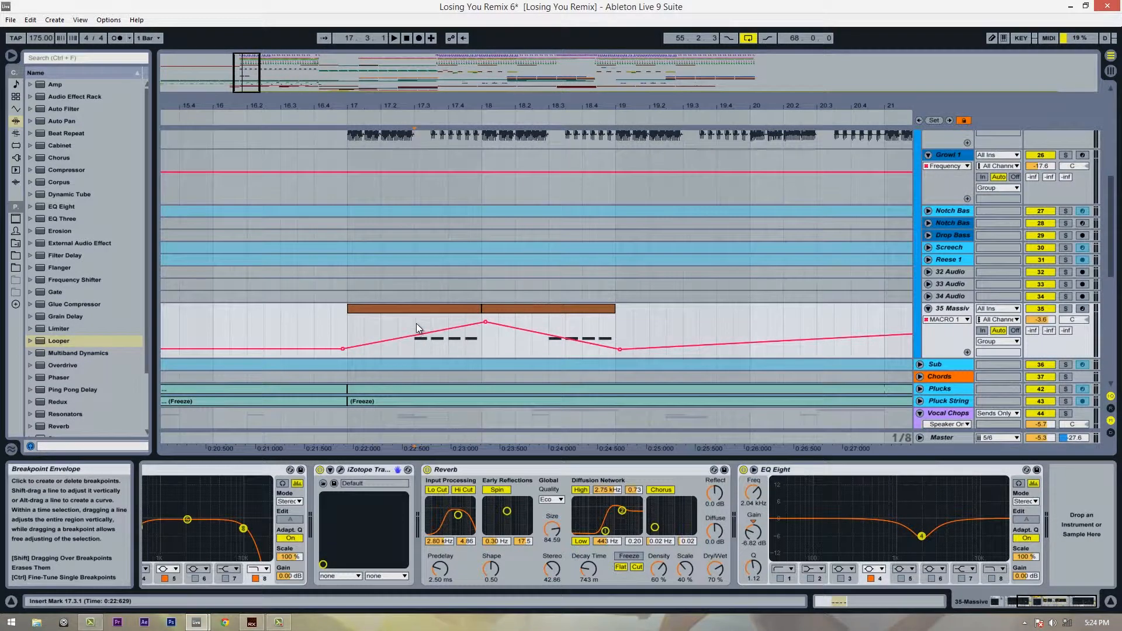
- Play the drop from 17.1.1 to hear the Massive bass together with the phase bass, and stop playback
{"action": "scroll", "coordinate": [249, 191], "scroll_direction": "up", "scroll_amount": 1}
{"action": "scroll", "coordinate": [249, 191], "scroll_direction": "down", "scroll_amount": 1}
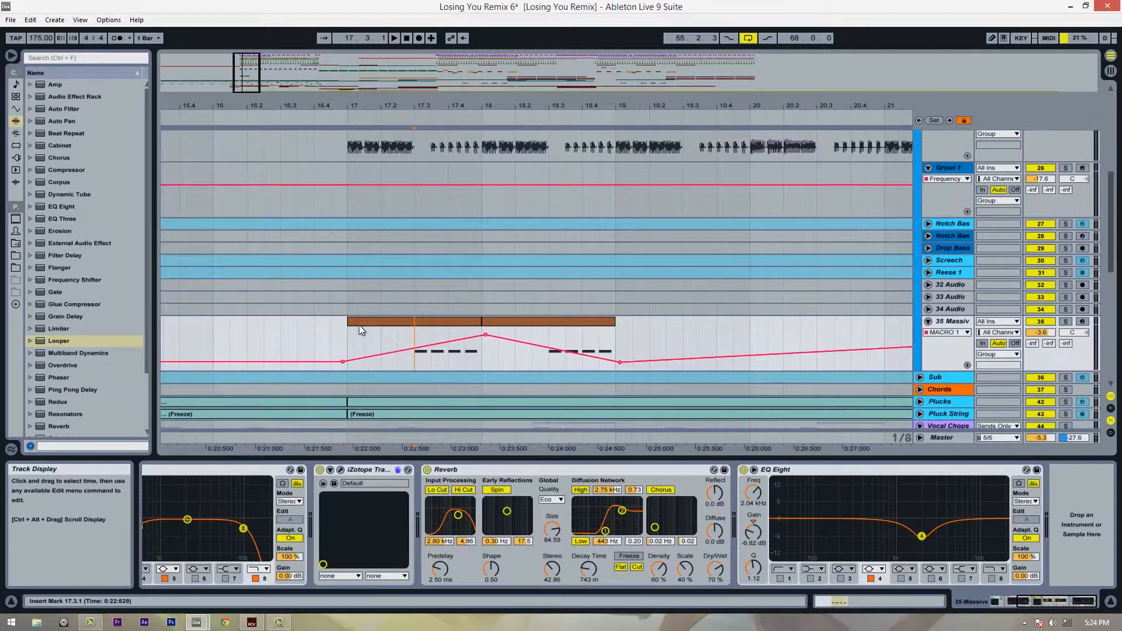
{"action": "scroll", "coordinate": [377, 246], "scroll_direction": "up", "scroll_amount": 1}
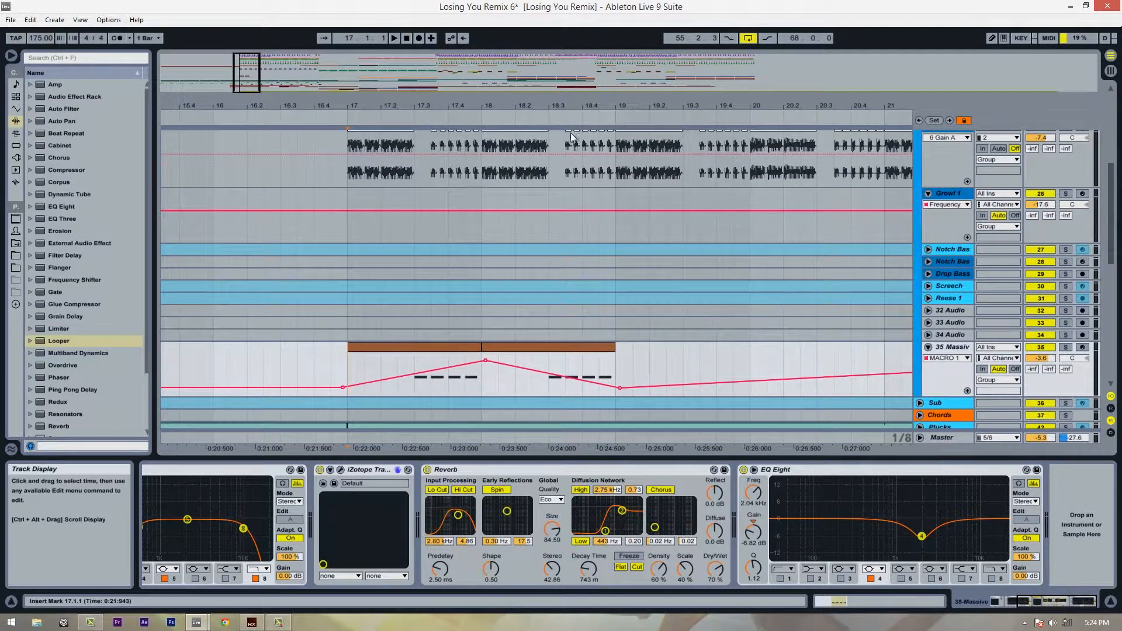
{"action": "key", "text": "space"}
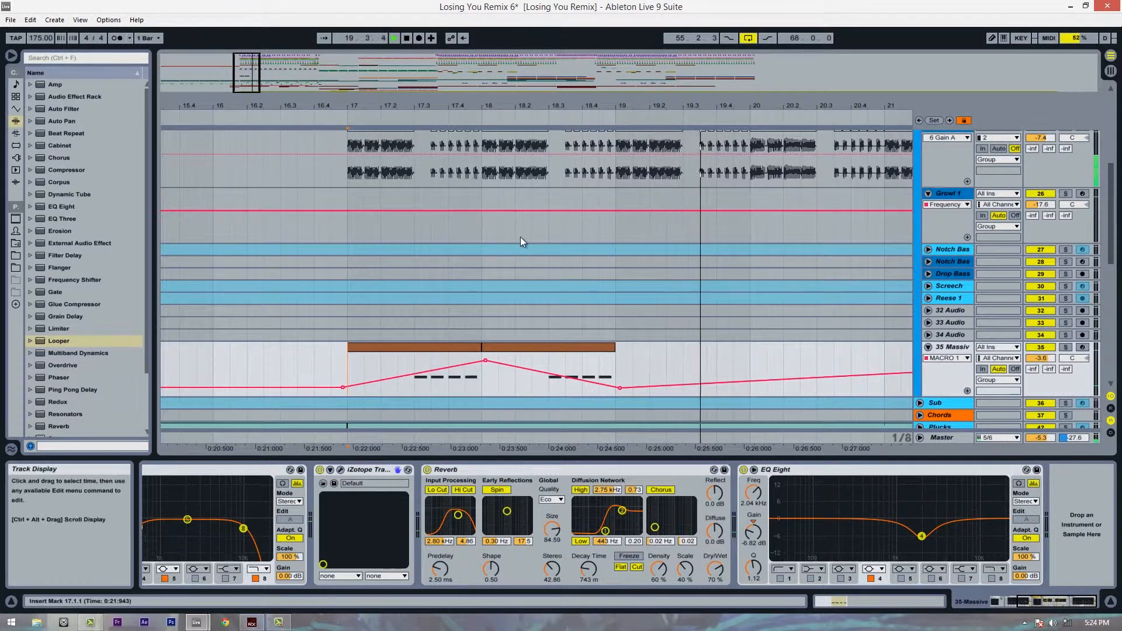
{"action": "key", "text": "space"}
{"action": "left_click", "coordinate": [364, 370]}
{"action": "scroll", "coordinate": [411, 310], "scroll_direction": "down", "scroll_amount": 1}
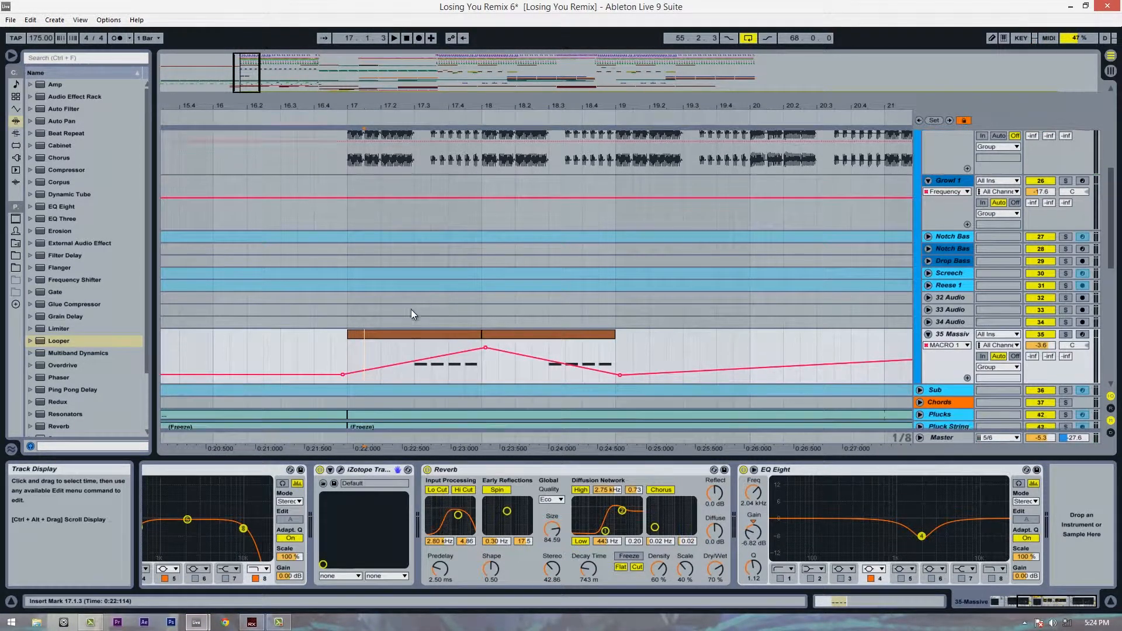
{"action": "scroll", "coordinate": [411, 309], "scroll_direction": "down", "scroll_amount": 1}
- Copy the one-bar bass clips on the 35 Massive track so the part runs through the end of bar 21
{"action": "left_click", "coordinate": [433, 308]}
{"action": "scroll", "coordinate": [559, 340], "scroll_direction": "up", "scroll_amount": 1}
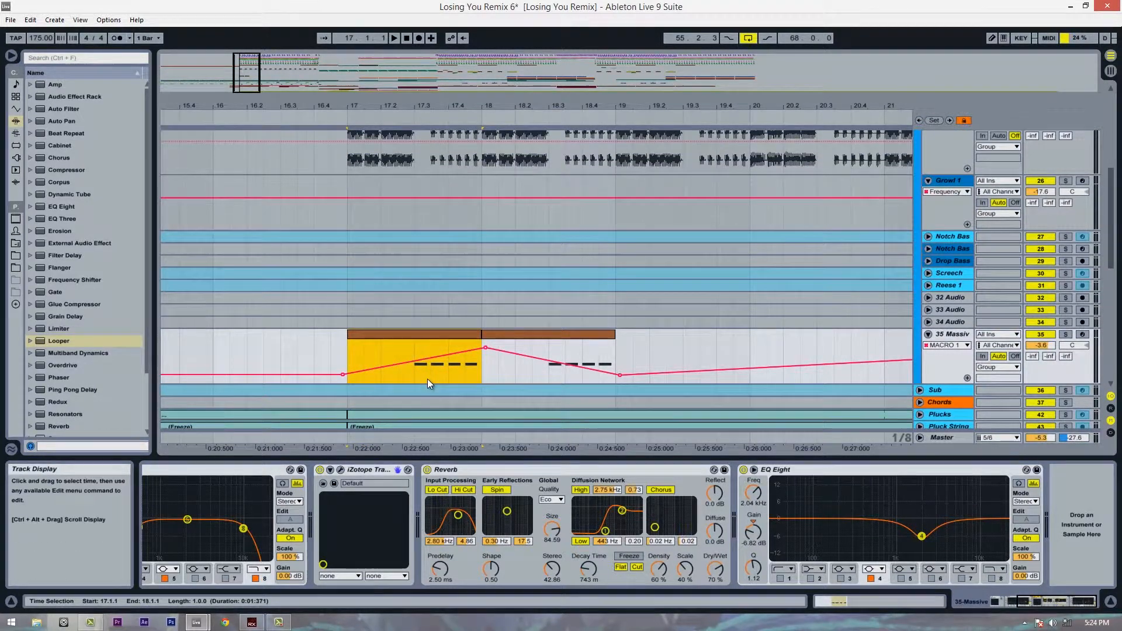
{"action": "left_click_drag", "start_coordinate": [547, 334], "coordinate": [680, 332]}
{"action": "key", "text": "minus"}
{"action": "left_click_drag", "start_coordinate": [518, 332], "coordinate": [638, 324]}
{"action": "scroll", "coordinate": [532, 317], "scroll_direction": "down", "scroll_amount": 1}
- Reshape the Macro 1 automation with peaks at bars 20 and 23 and a dip at bar 21
{"action": "left_click_drag", "start_coordinate": [559, 355], "coordinate": [559, 334]}
{"action": "left_click_drag", "start_coordinate": [759, 334], "coordinate": [760, 338]}
{"action": "left_click_drag", "start_coordinate": [625, 336], "coordinate": [625, 360]}
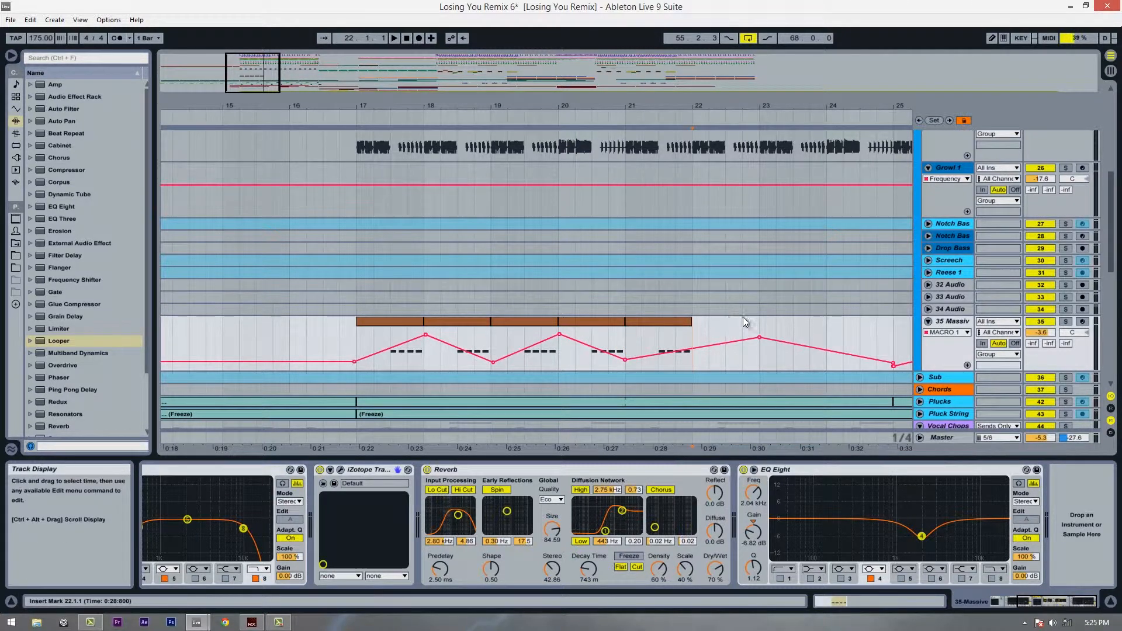
- Copy the last Massive bass clip to bar 22 and play the part back from 17.1.1
{"action": "left_click_drag", "start_coordinate": [662, 324], "coordinate": [731, 343]}
{"action": "left_click_drag", "start_coordinate": [760, 105], "coordinate": [589, 105]}
{"action": "scroll", "coordinate": [596, 263], "scroll_direction": "up", "scroll_amount": 1}
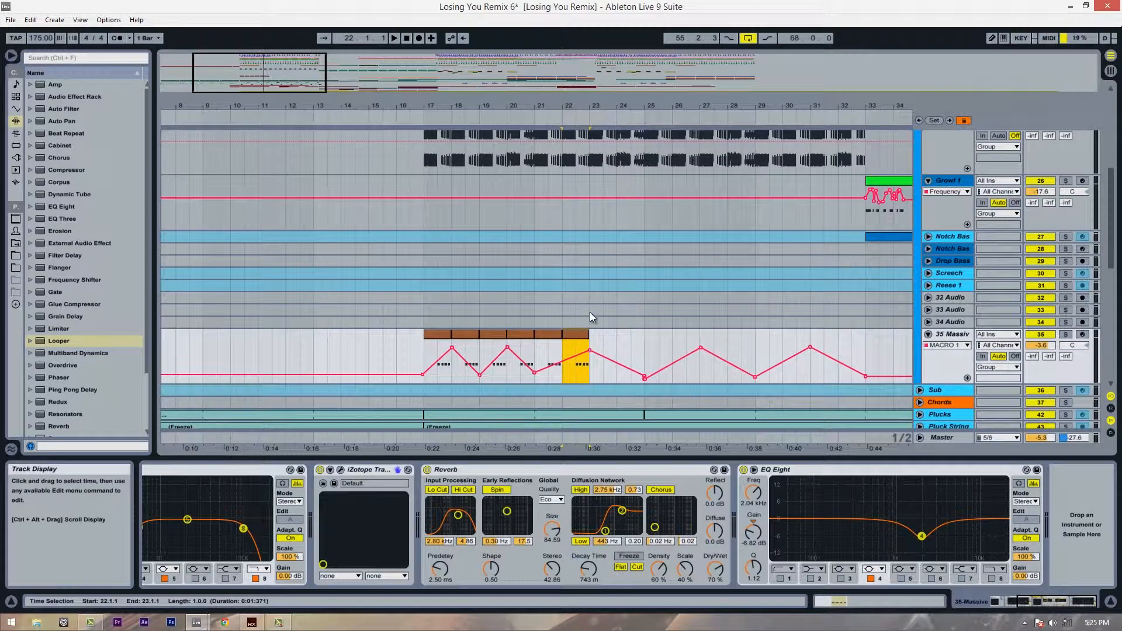
{"action": "left_click", "coordinate": [430, 355]}
{"action": "key", "text": "space"}
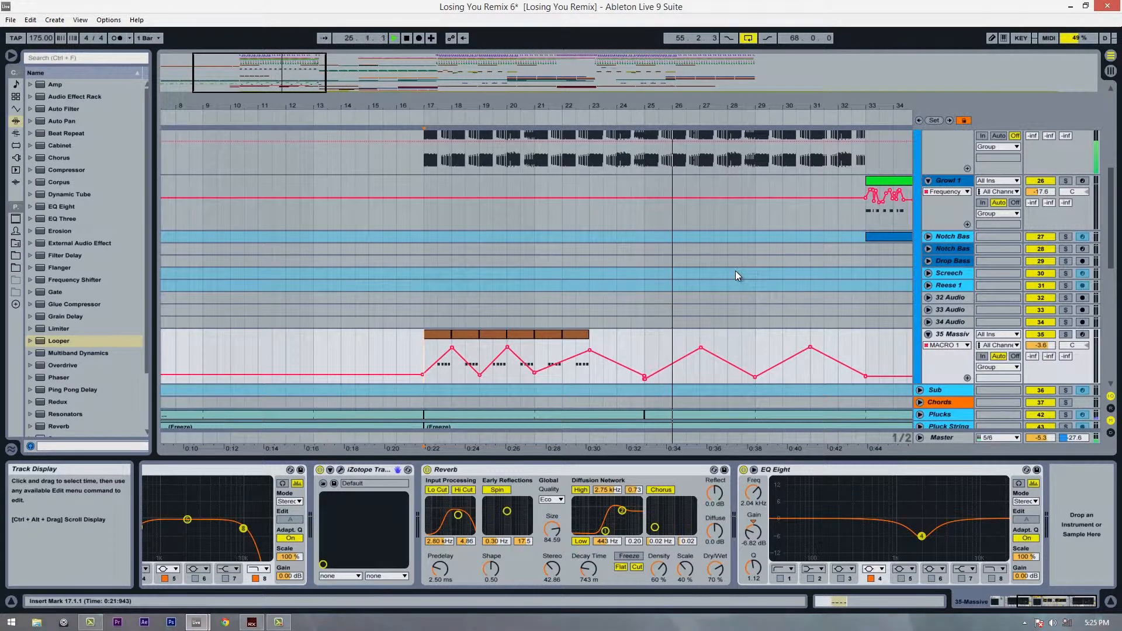
{"action": "key", "text": "space"}
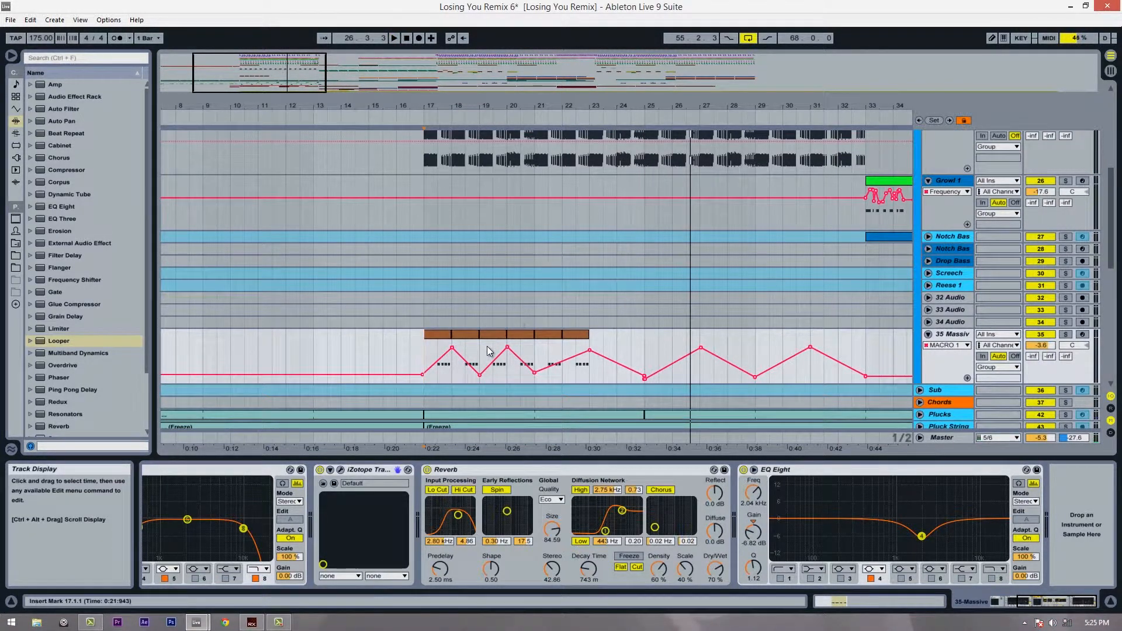
- Raise the Macro 1 automation peak at bar 23 slightly to line up with the earlier peaks
{"action": "left_click", "coordinate": [581, 337]}
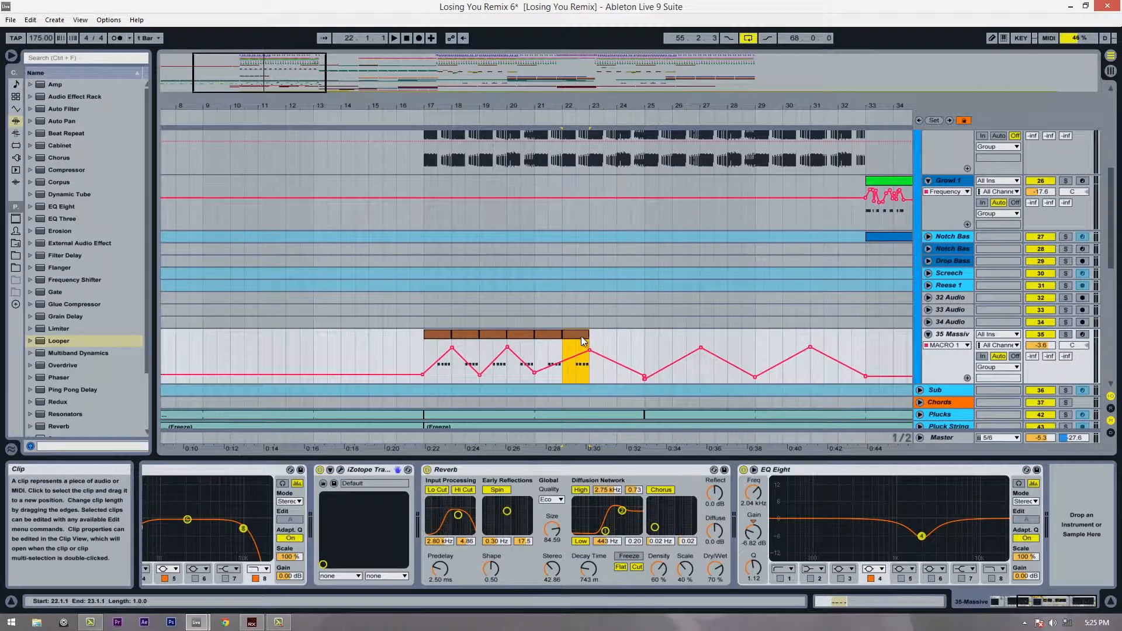
{"action": "left_click_drag", "start_coordinate": [589, 352], "coordinate": [589, 349]}
{"action": "left_click", "coordinate": [571, 384]}
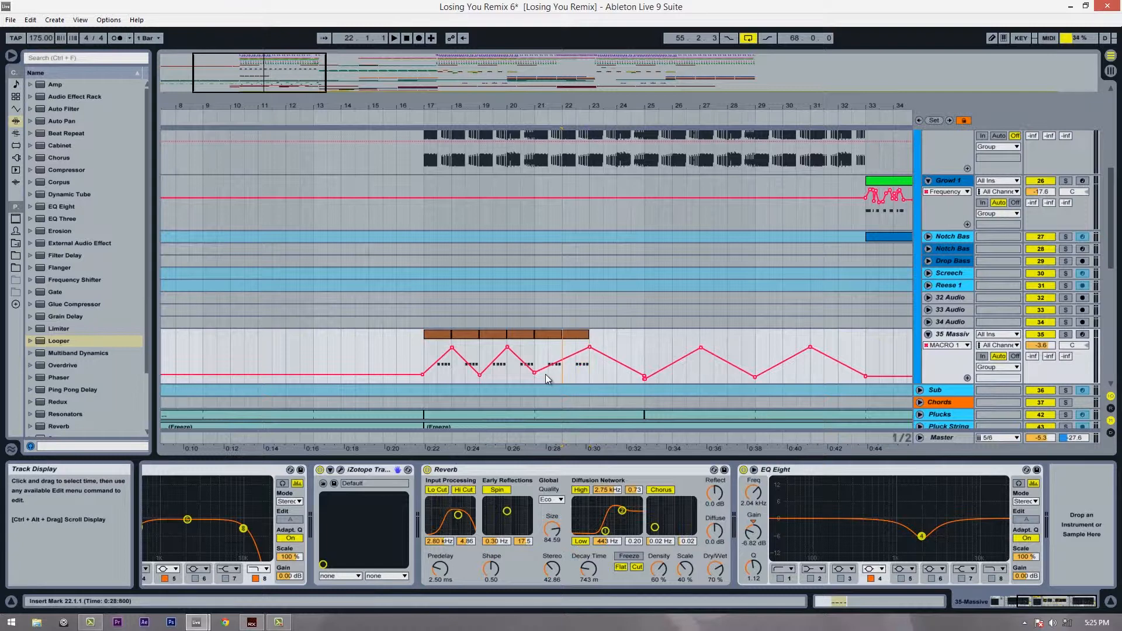
- Duplicate the Massive bass clip to fill bars 23 through 32
{"action": "left_click", "coordinate": [573, 335]}
{"action": "key", "text": "ctrl+d"}
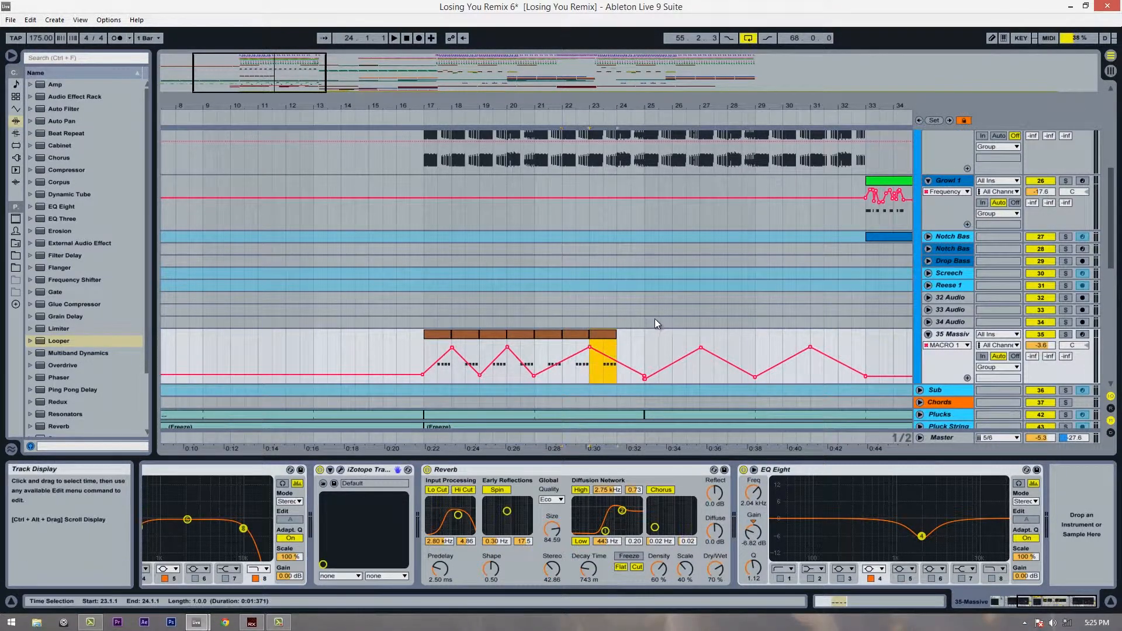
{"action": "key", "text": "ctrl+d"}
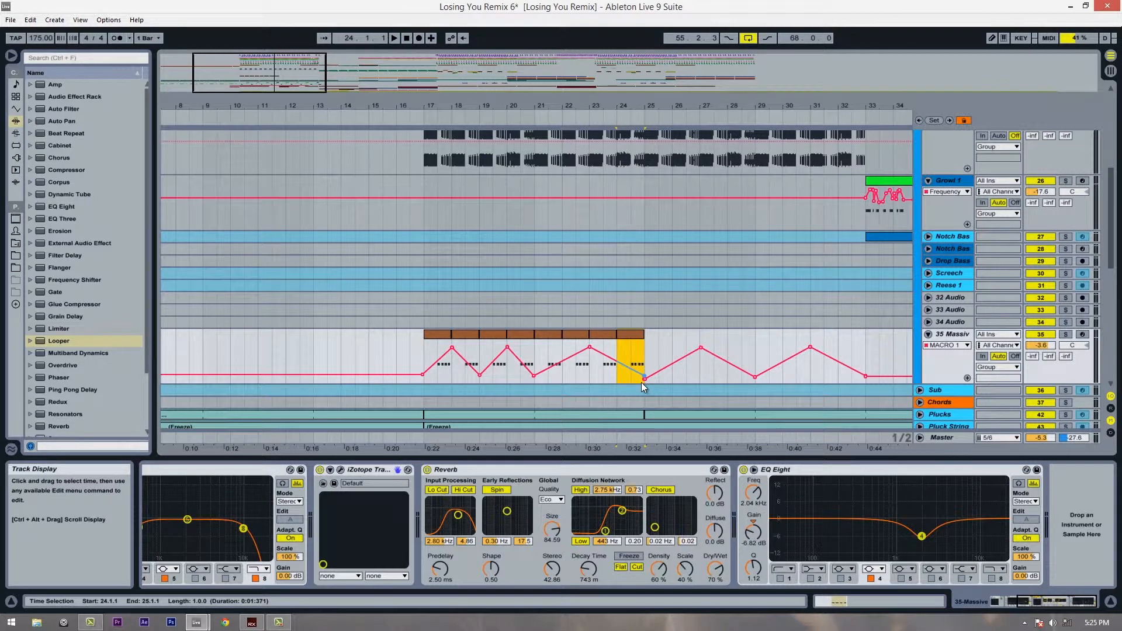
{"action": "mouse_move", "coordinate": [645, 380]}
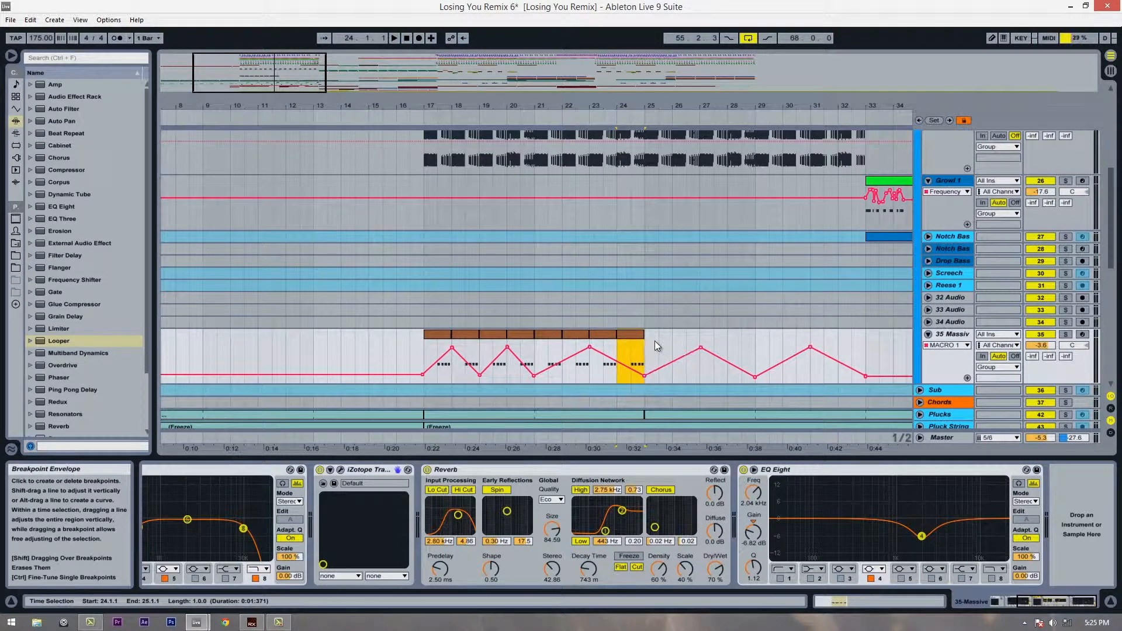
{"action": "key", "text": "ctrl+d"}
{"action": "key", "text": "ctrl+d"}
{"action": "key", "text": "ctrl+d"}
{"action": "key", "text": "ctrl+d"}
{"action": "key", "text": "ctrl+d"}
{"action": "key", "text": "ctrl+d"}
{"action": "key", "text": "ctrl+d"}
{"action": "key", "text": "ctrl+d"}
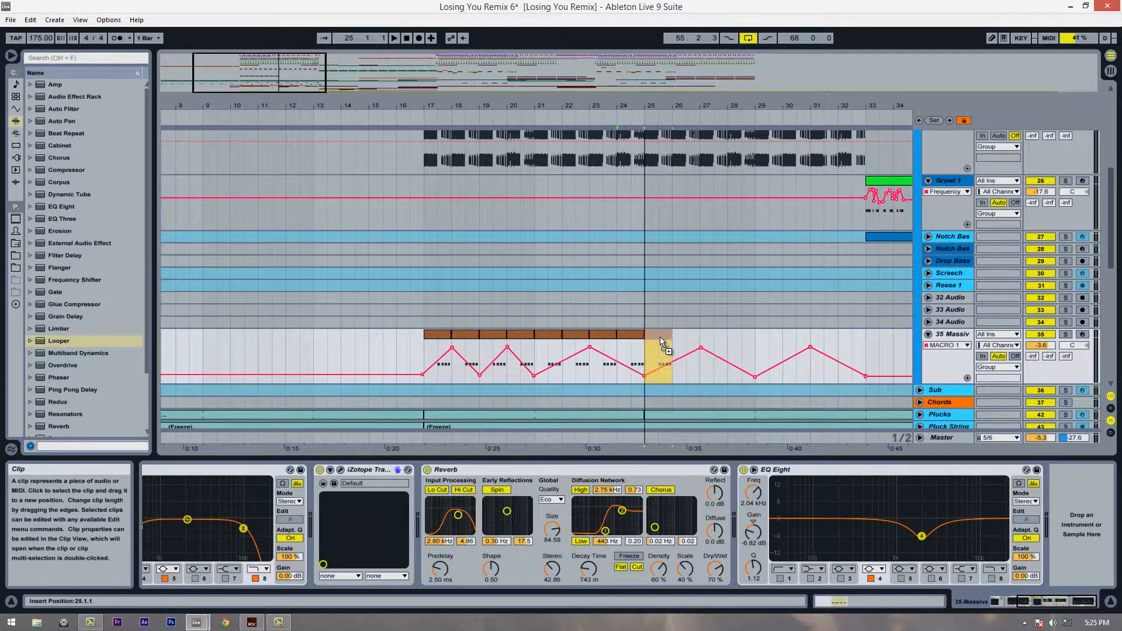
- Reposition the Macro 1 breakpoints into peaks at bars 22 and 24, with dips at bar 23 and just before bar 25
{"action": "left_click", "coordinate": [546, 365]}
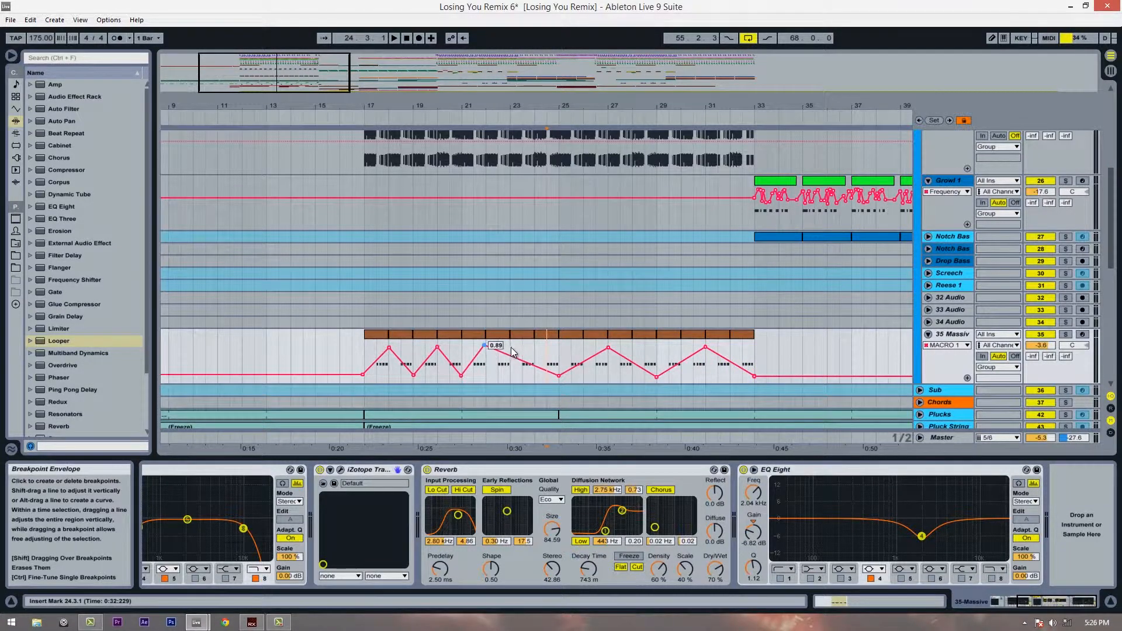
{"action": "left_click_drag", "start_coordinate": [511, 347], "coordinate": [536, 346]}
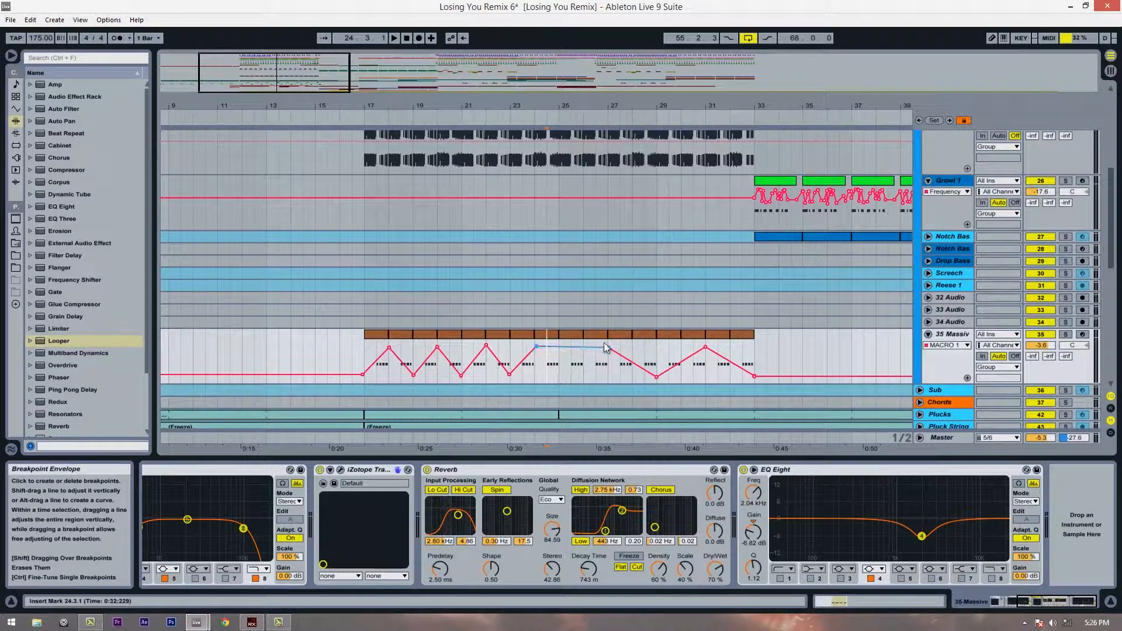
{"action": "left_click_drag", "start_coordinate": [608, 347], "coordinate": [547, 374]}
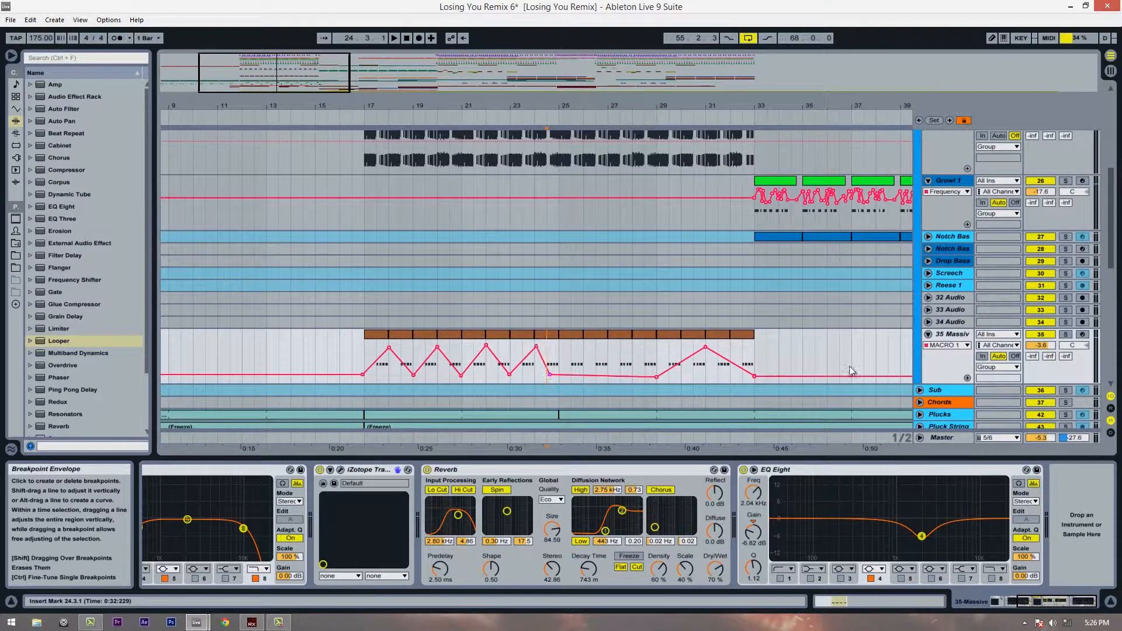
- Show the Macro 1 automation in its own lane and duplicate the zigzag from bars 17 to 25 across bars 25 to 33
{"action": "left_click", "coordinate": [967, 378]}
{"action": "scroll", "coordinate": [430, 370], "scroll_direction": "down", "scroll_amount": 3}
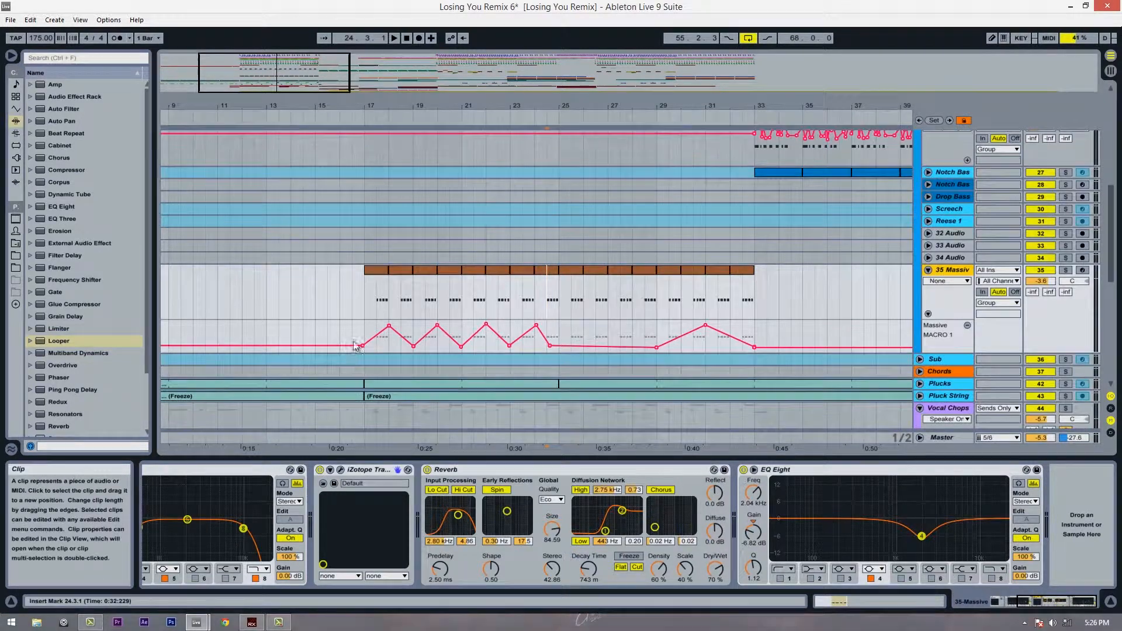
{"action": "mouse_move", "coordinate": [365, 339]}
{"action": "left_mouse_down"}
{"action": "mouse_move", "coordinate": [551, 325]}
{"action": "mouse_move", "coordinate": [558, 346]}
{"action": "mouse_move", "coordinate": [363, 332]}
{"action": "left_mouse_up"}
{"action": "key", "text": "ctrl+z"}
{"action": "left_click", "coordinate": [593, 334]}
{"action": "key", "text": "ctrl+d"}
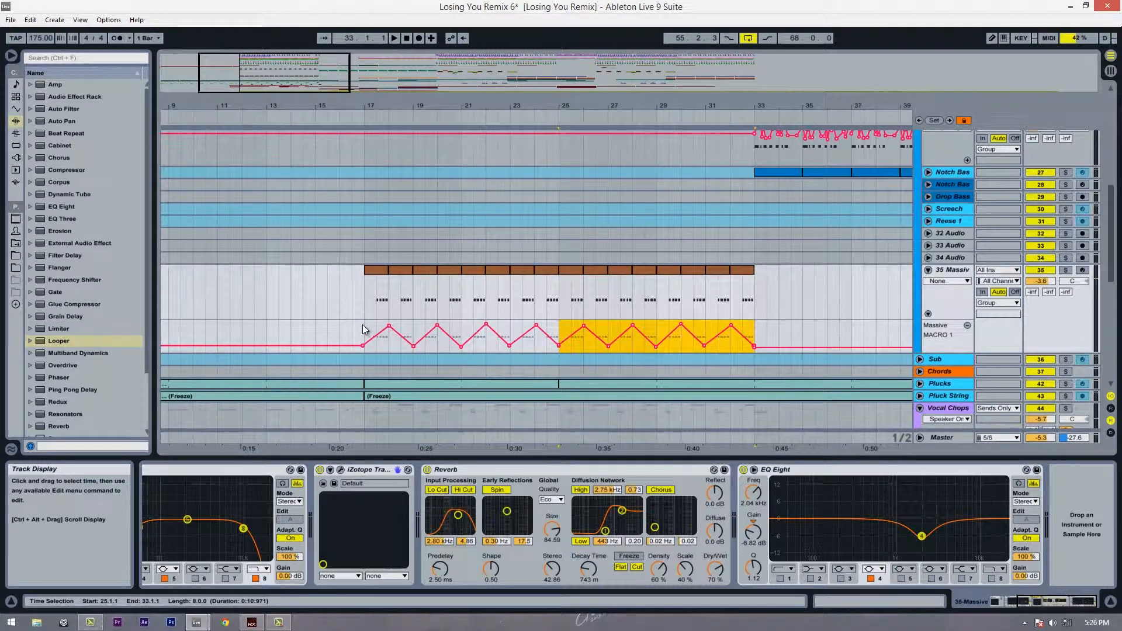
- Tidy the Macro 1 breakpoints at bar 33, at the last peak near bar 32, and at the first ramp's start on bar 17
{"action": "left_click", "coordinate": [754, 349]}
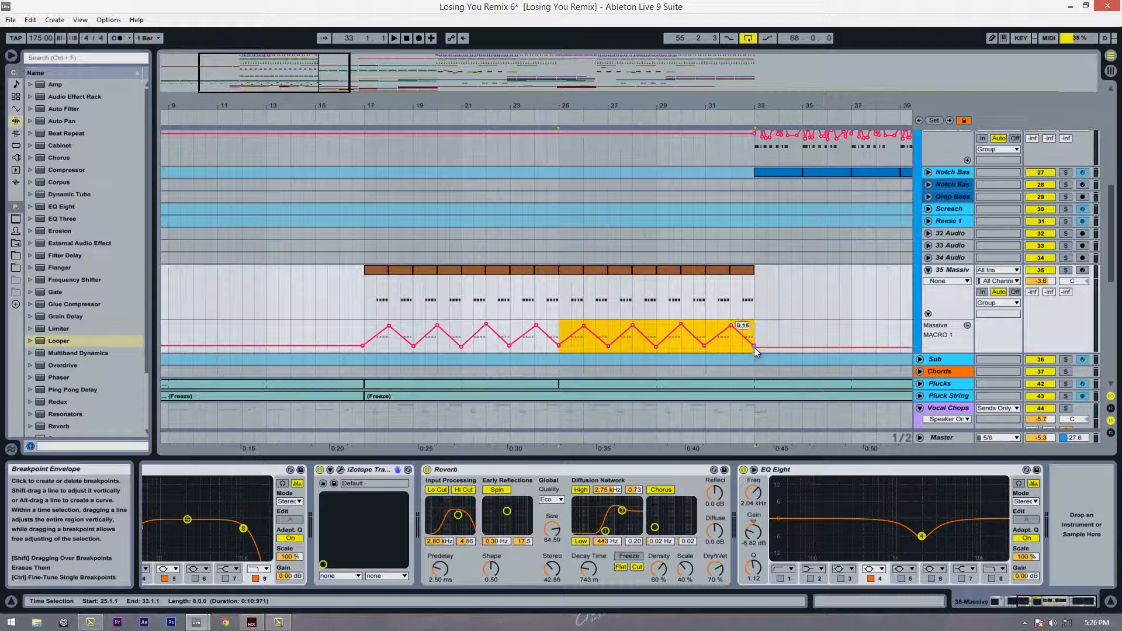
{"action": "left_click", "coordinate": [754, 347]}
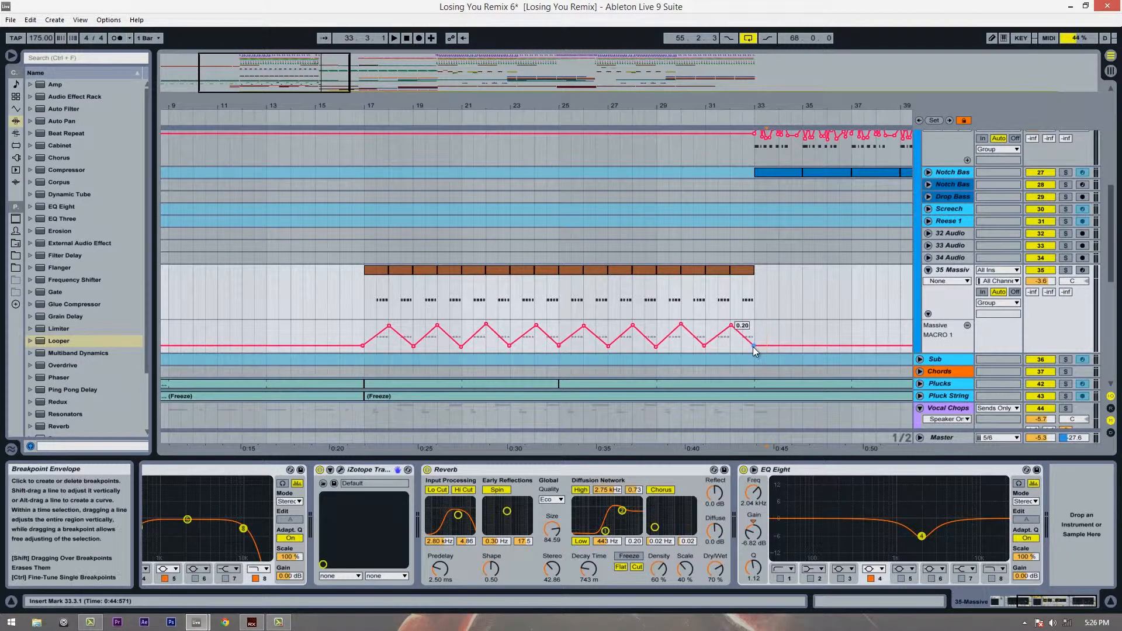
{"action": "left_click_drag", "start_coordinate": [753, 346], "coordinate": [754, 347]}
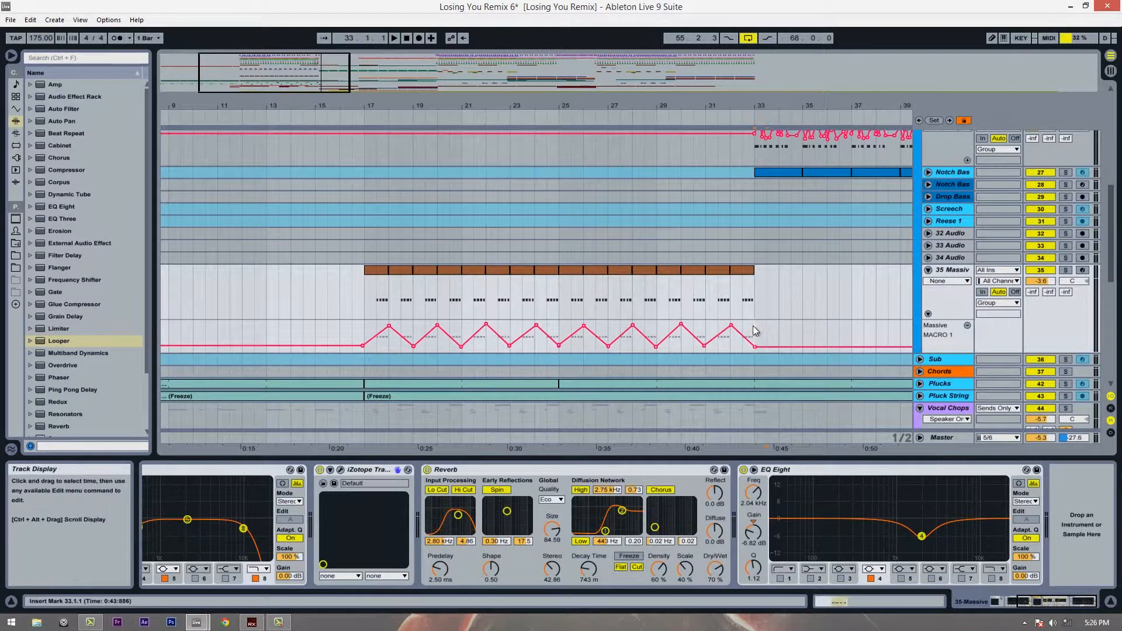
{"action": "left_click", "coordinate": [731, 325]}
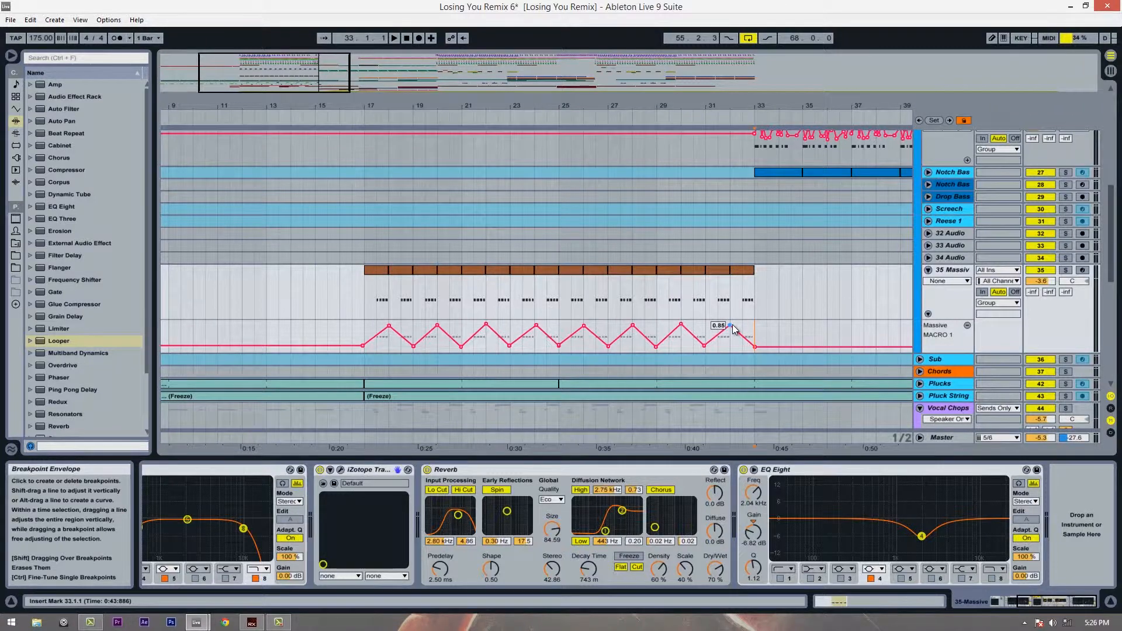
{"action": "left_click", "coordinate": [364, 348]}
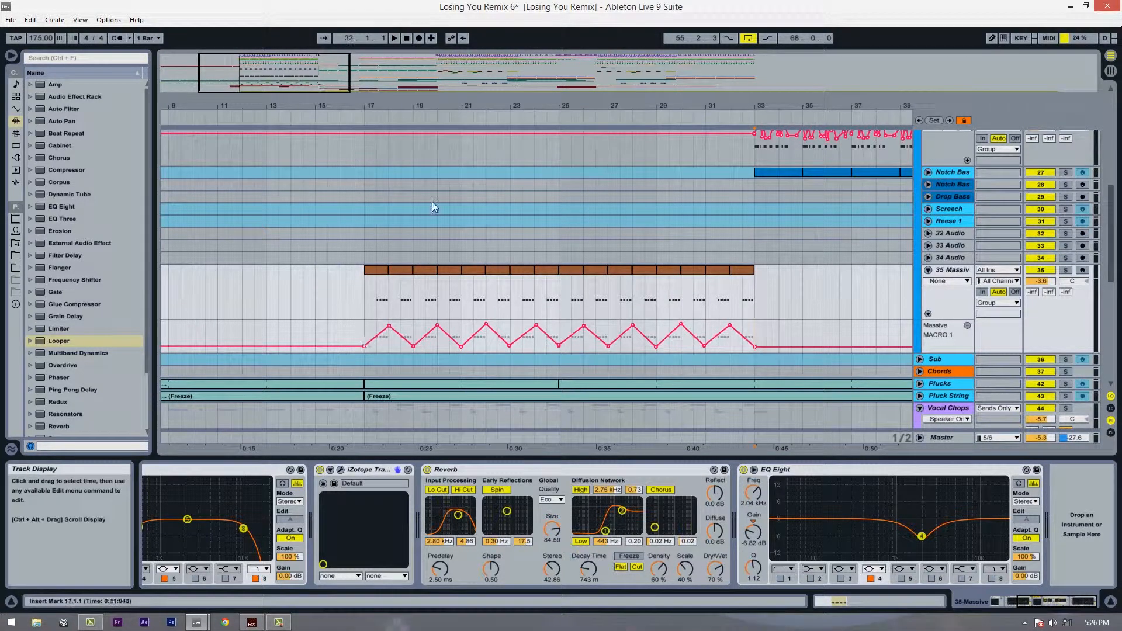
- Rename the 35 Massive track as Response Bass
{"action": "left_click_drag", "start_coordinate": [425, 104], "coordinate": [446, 106]}
{"action": "scroll", "coordinate": [369, 300], "scroll_direction": "up", "scroll_amount": 5}
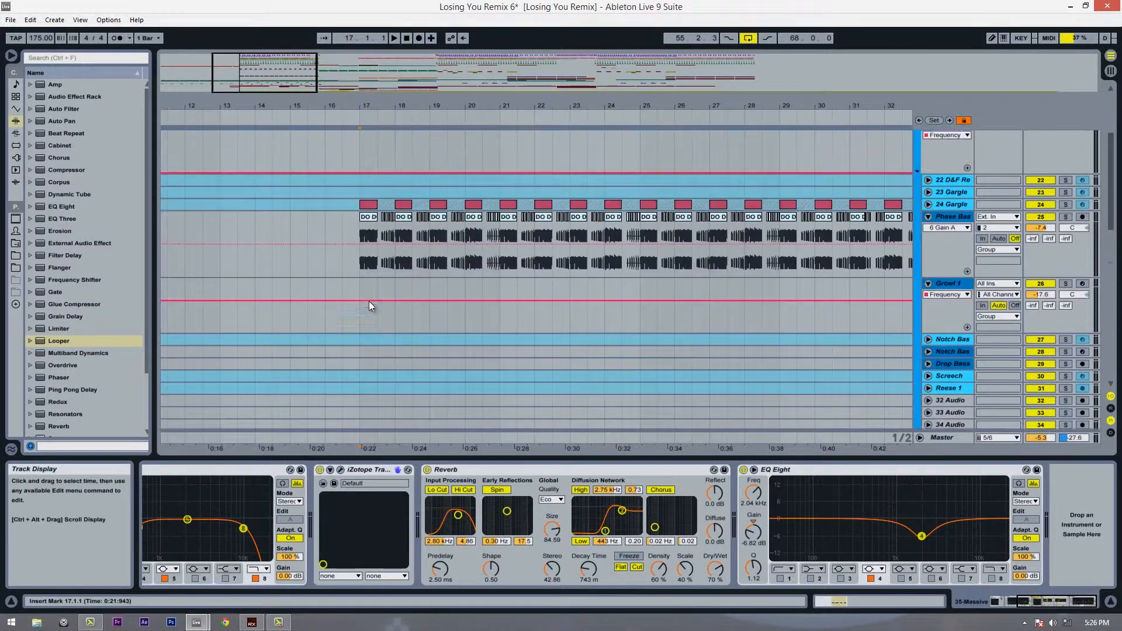
{"action": "scroll", "coordinate": [369, 301], "scroll_direction": "down", "scroll_amount": 2}
{"action": "scroll", "coordinate": [872, 255], "scroll_direction": "down", "scroll_amount": 2}
{"action": "scroll", "coordinate": [933, 349], "scroll_direction": "down", "scroll_amount": 3}
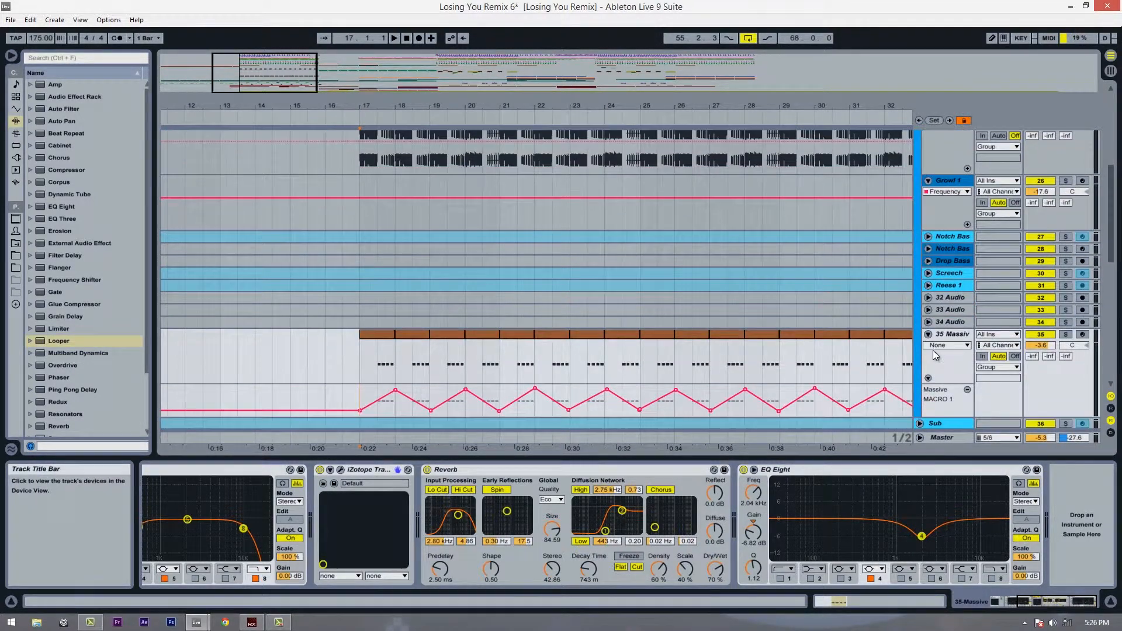
{"action": "key", "text": "ctrl+r"}
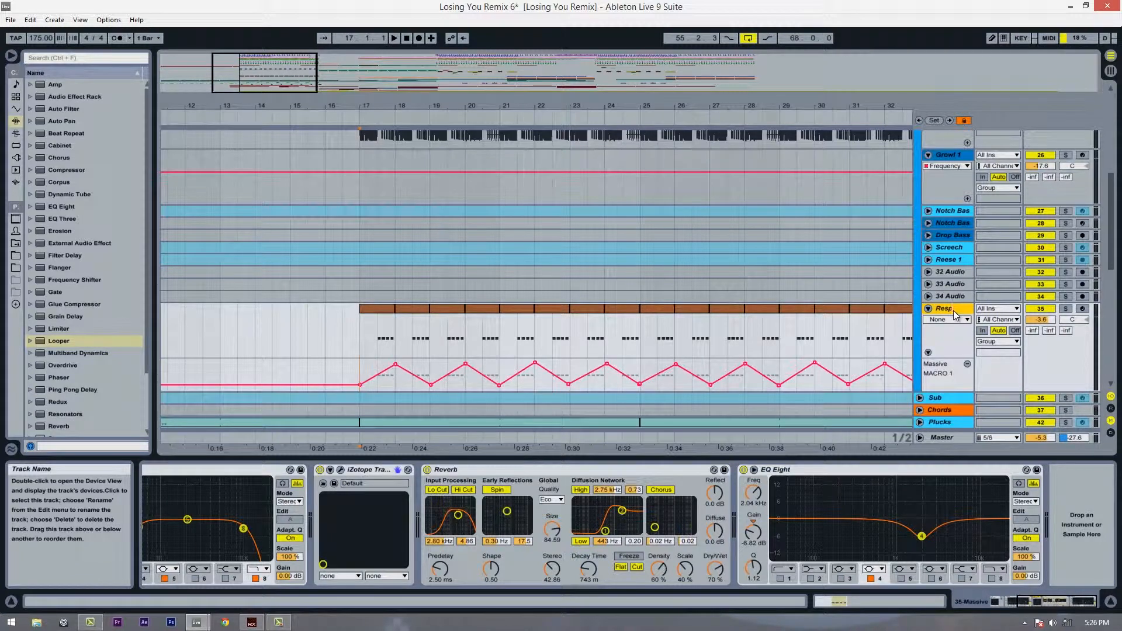
{"action": "type", "text": "Response"}
{"action": "key", "text": "Return"}
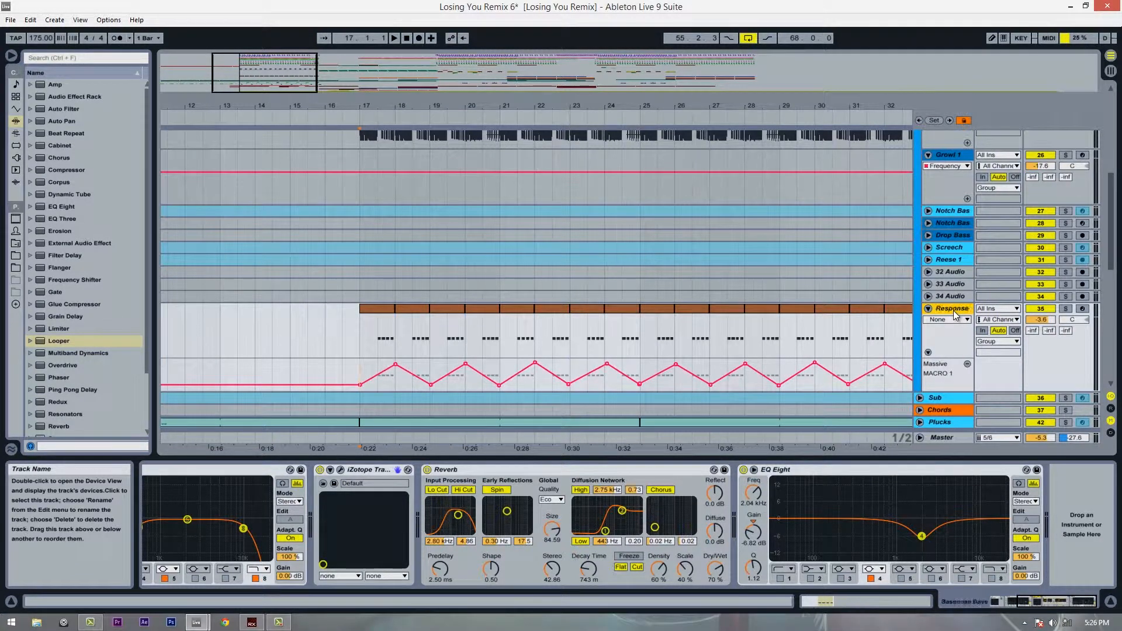
- Highlight the bass response notes from 17.3.1 to 18.1.1 and return the insert marker to 17.1.1
{"action": "scroll", "coordinate": [396, 343], "scroll_direction": "up", "scroll_amount": 3}
{"action": "scroll", "coordinate": [396, 343], "scroll_direction": "down", "scroll_amount": 4}
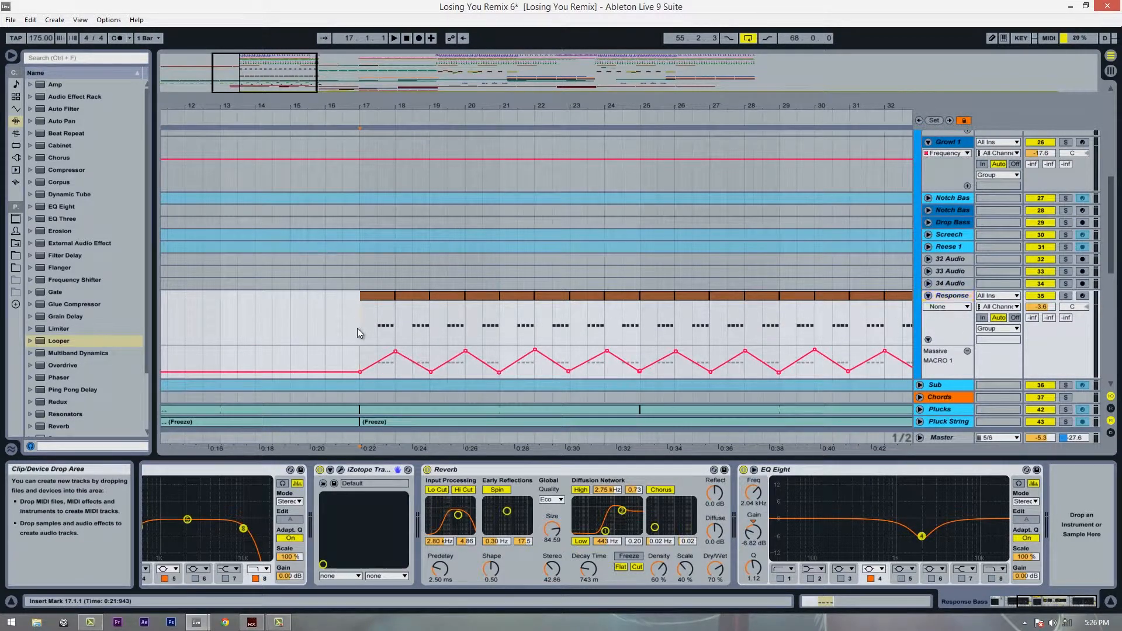
{"action": "left_click_drag", "start_coordinate": [377, 332], "coordinate": [400, 332]}
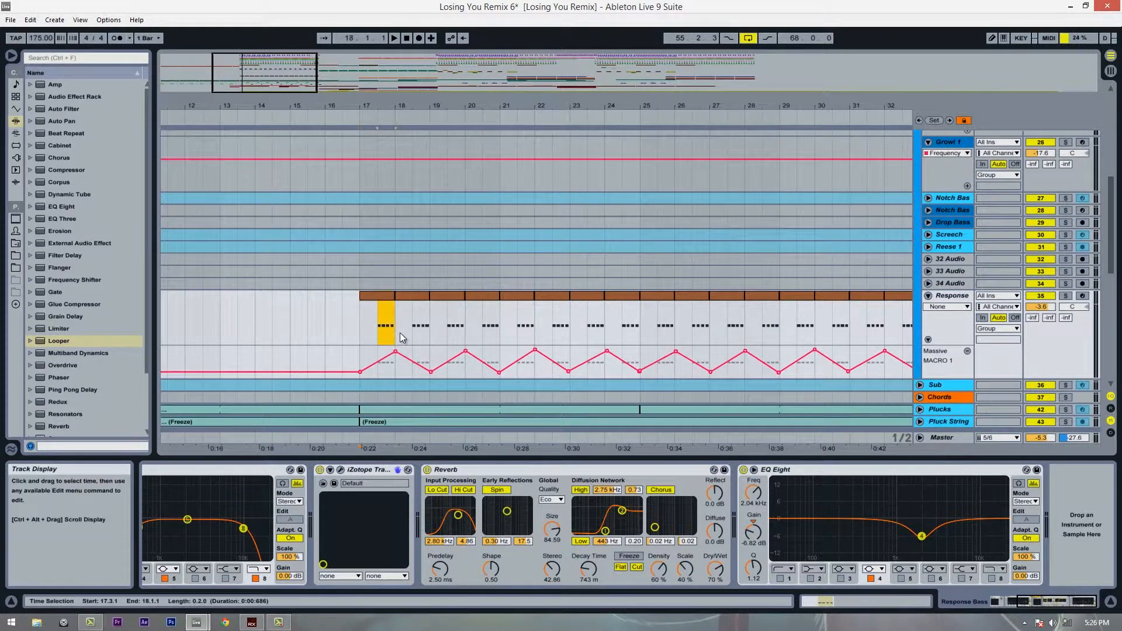
{"action": "left_click", "coordinate": [356, 331]}
{"action": "scroll", "coordinate": [851, 318], "scroll_direction": "up", "scroll_amount": 2}
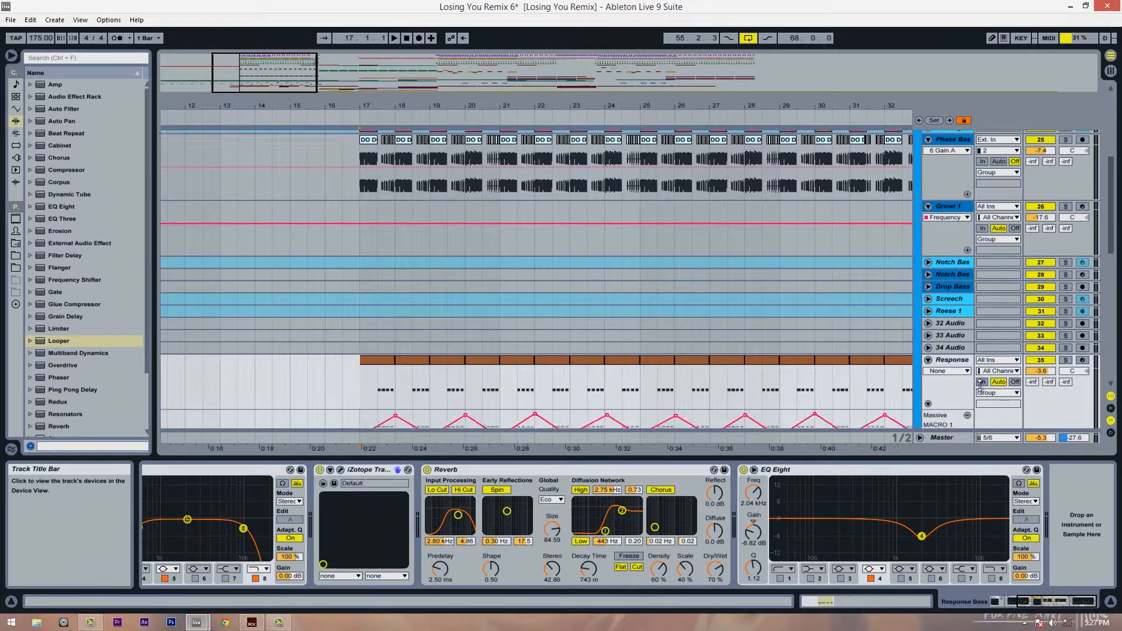
- Hide the Macro 1 automation lane and color the Response Bass track blue like the other bass tracks
{"action": "scroll", "coordinate": [851, 317], "scroll_direction": "down", "scroll_amount": 1}
{"action": "left_click", "coordinate": [967, 377]}
{"action": "scroll", "coordinate": [987, 278], "scroll_direction": "down", "scroll_amount": 1}
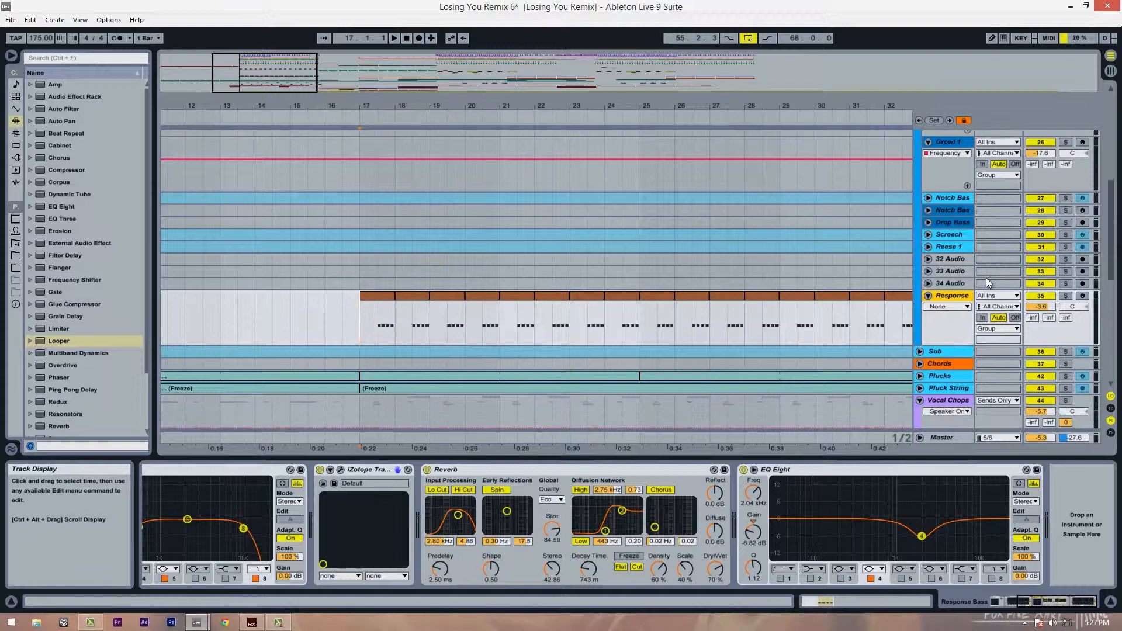
{"action": "right_click", "coordinate": [958, 297]}
{"action": "left_click", "coordinate": [1029, 450]}
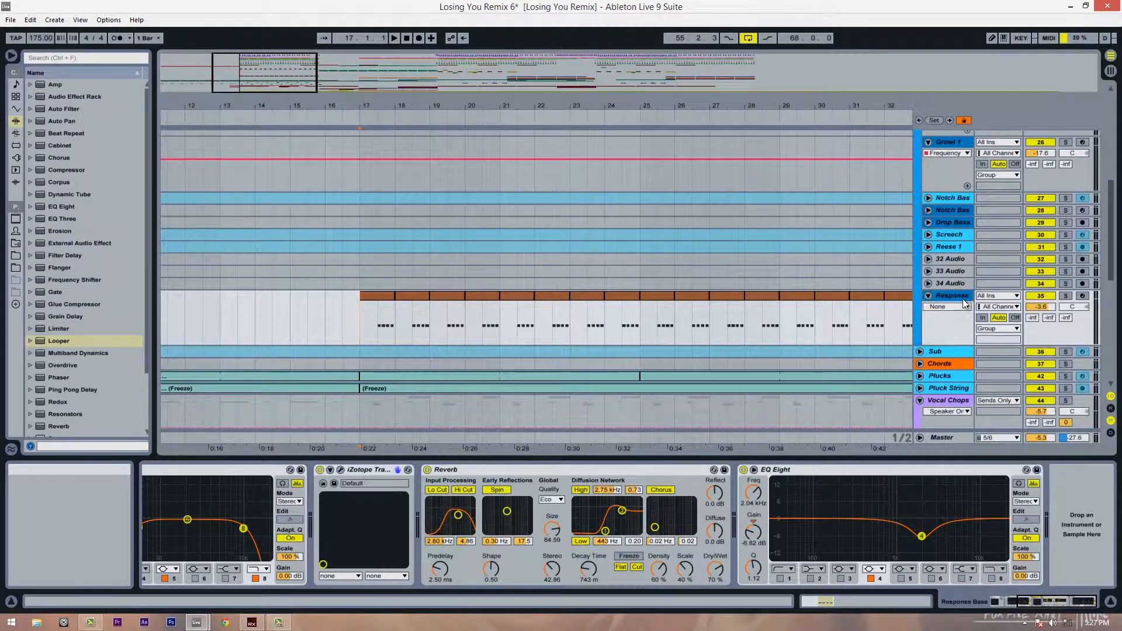
{"action": "left_click_drag", "start_coordinate": [651, 120], "coordinate": [711, 108]}
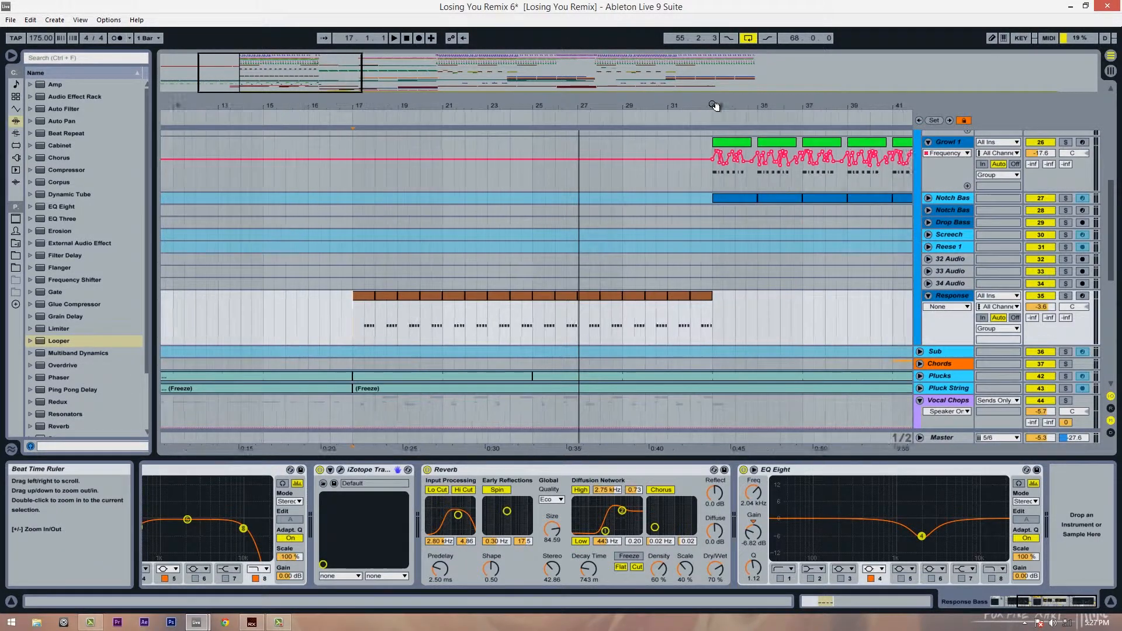
- Play the drop from bar 17 and from bar 20 to hear the Response Bass in the full arrangement
{"action": "scroll", "coordinate": [439, 254], "scroll_direction": "up", "scroll_amount": 5}
{"action": "left_click_drag", "start_coordinate": [422, 105], "coordinate": [422, 88]}
{"action": "scroll", "coordinate": [422, 272], "scroll_direction": "down", "scroll_amount": 2}
{"action": "left_click", "coordinate": [365, 362]}
{"action": "key", "text": "space"}
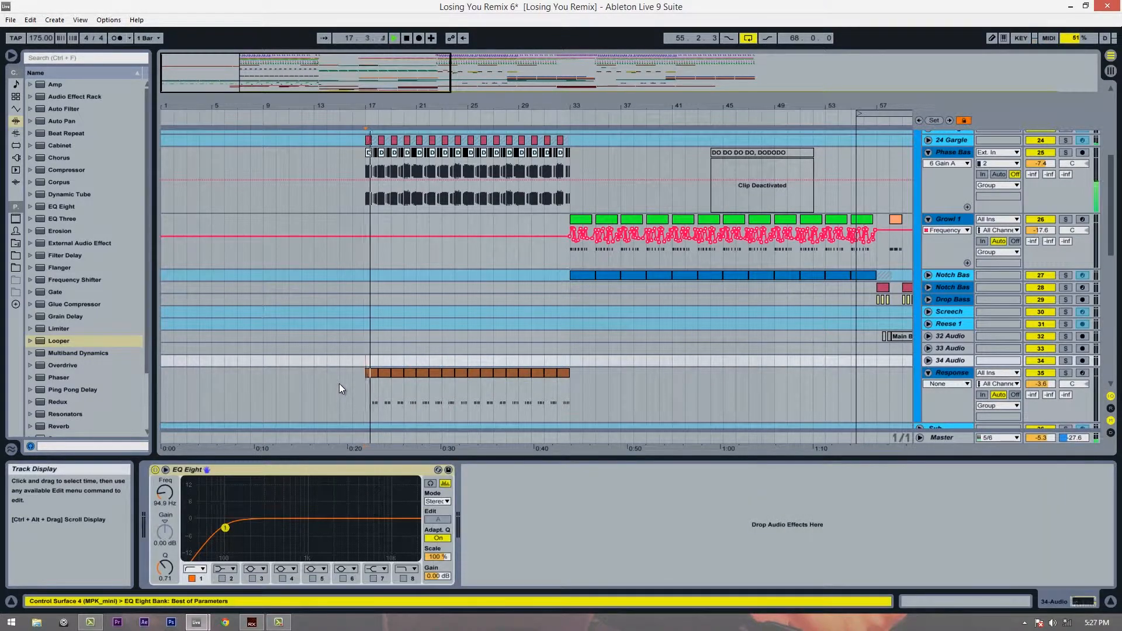
{"action": "scroll", "coordinate": [375, 164], "scroll_direction": "down", "scroll_amount": 3}
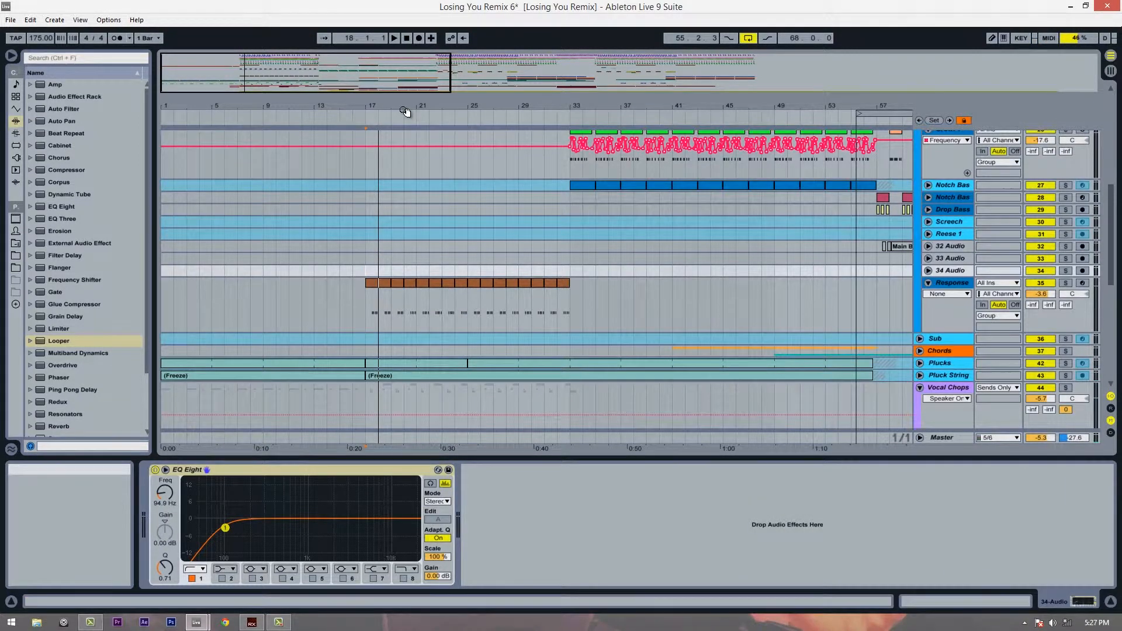
{"action": "left_click_drag", "start_coordinate": [406, 108], "coordinate": [441, 117]}
{"action": "scroll", "coordinate": [486, 314], "scroll_direction": "up", "scroll_amount": 1}
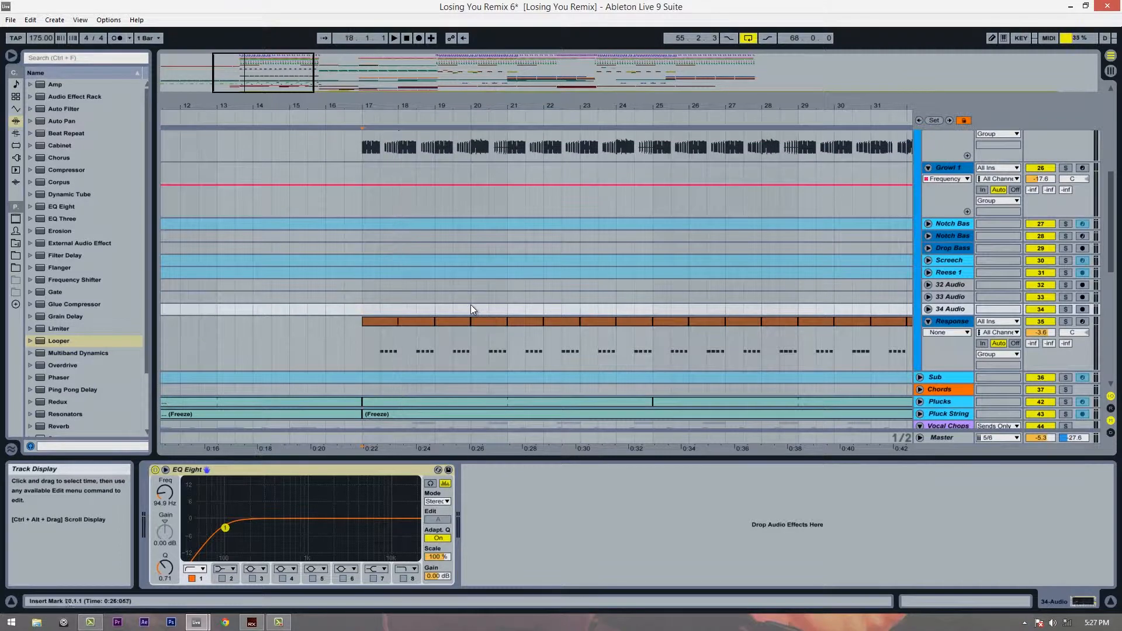
{"action": "key", "text": "space"}
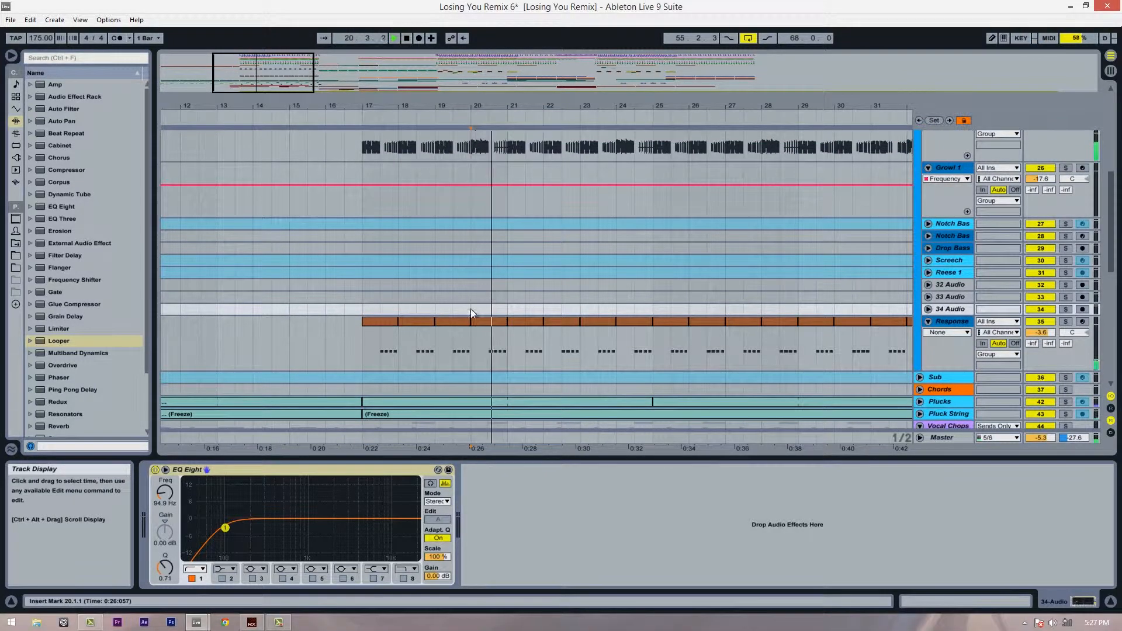
- Open the Response Bass clip at bar 20 and enlarge the clip editor
{"action": "left_click", "coordinate": [494, 349]}
{"action": "double_click", "coordinate": [493, 350]}
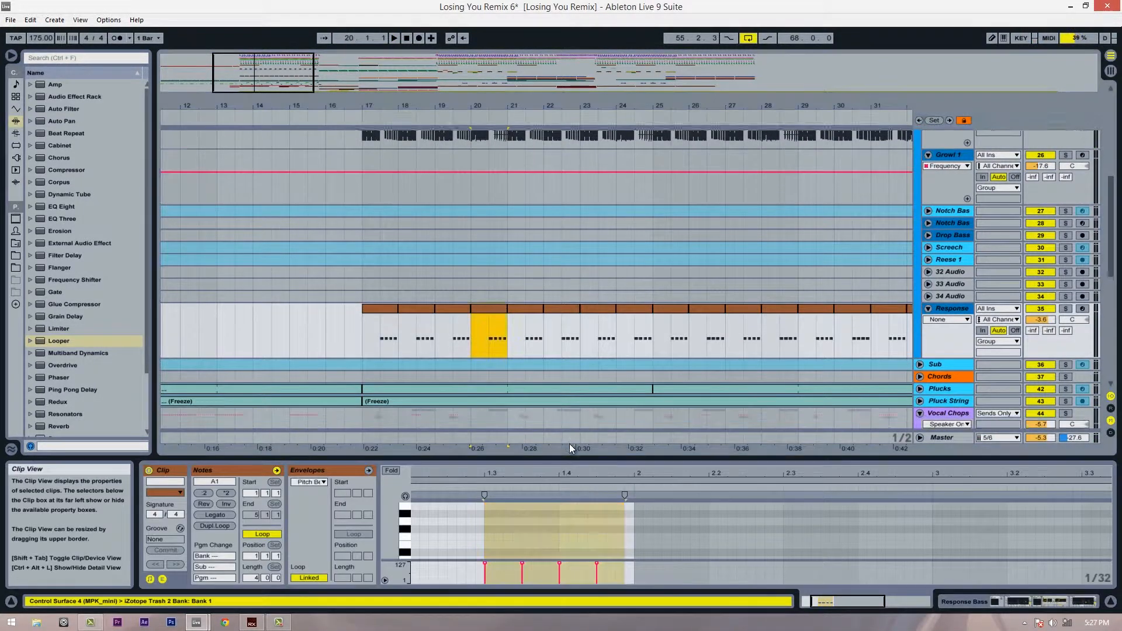
{"action": "scroll", "coordinate": [570, 443], "scroll_direction": "down", "scroll_amount": 1}
{"action": "left_click_drag", "start_coordinate": [561, 458], "coordinate": [544, 285]}
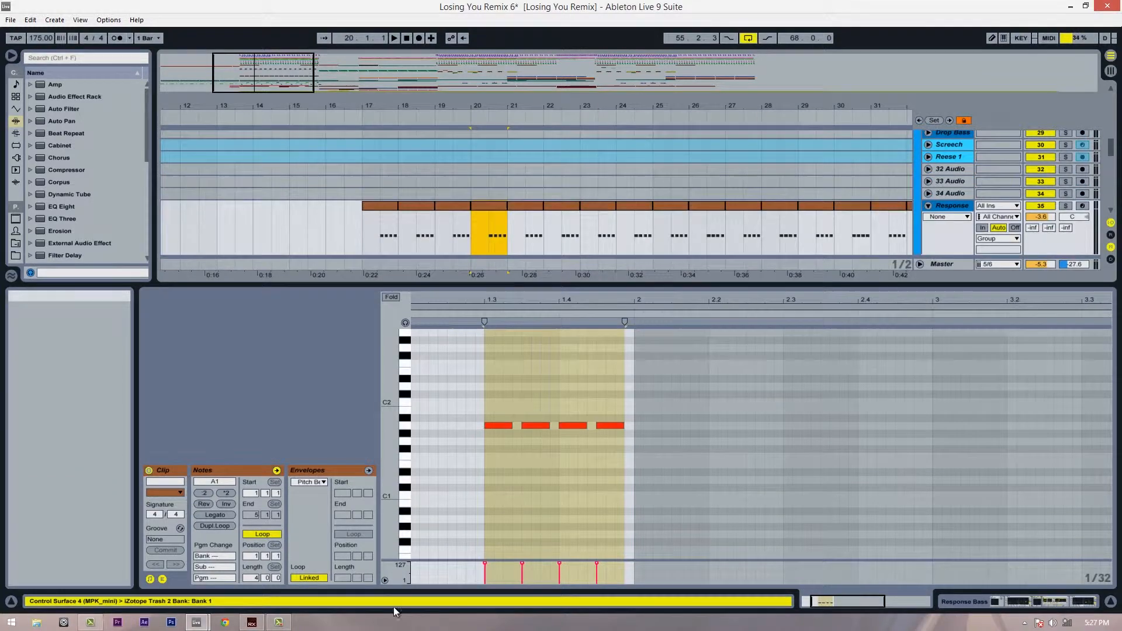
- Inspect the pitchbend range in the oscillator settings of the Response Bass track's Massive synth, and close the plugin window
{"action": "double_click", "coordinate": [968, 207]}
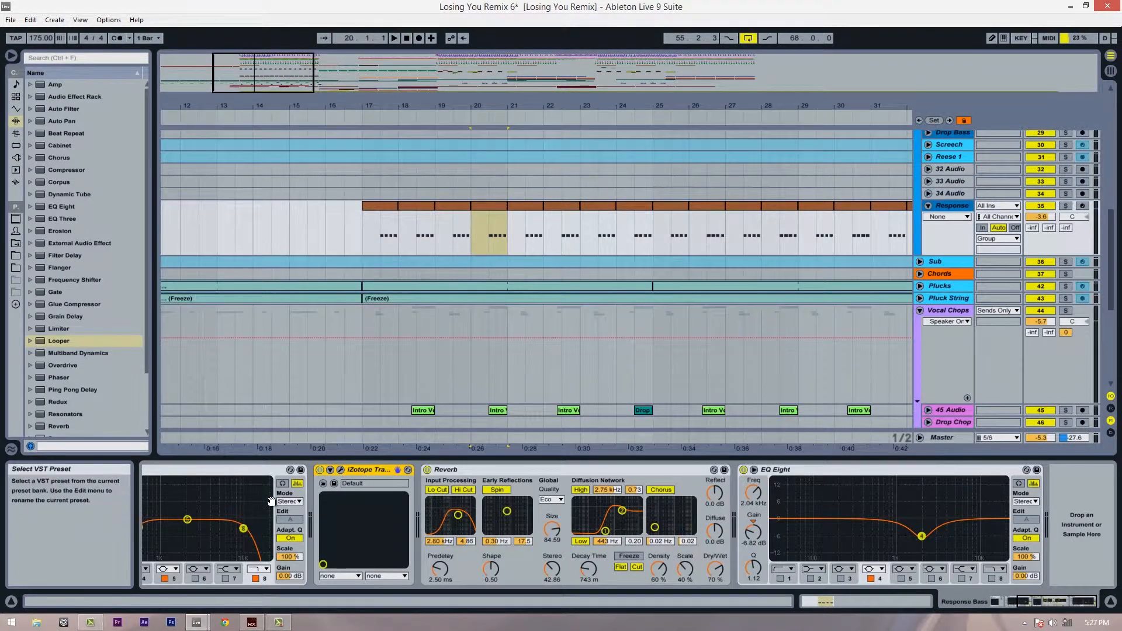
{"action": "scroll", "coordinate": [166, 503], "scroll_direction": "up", "scroll_amount": 5}
{"action": "left_click", "coordinate": [176, 469]}
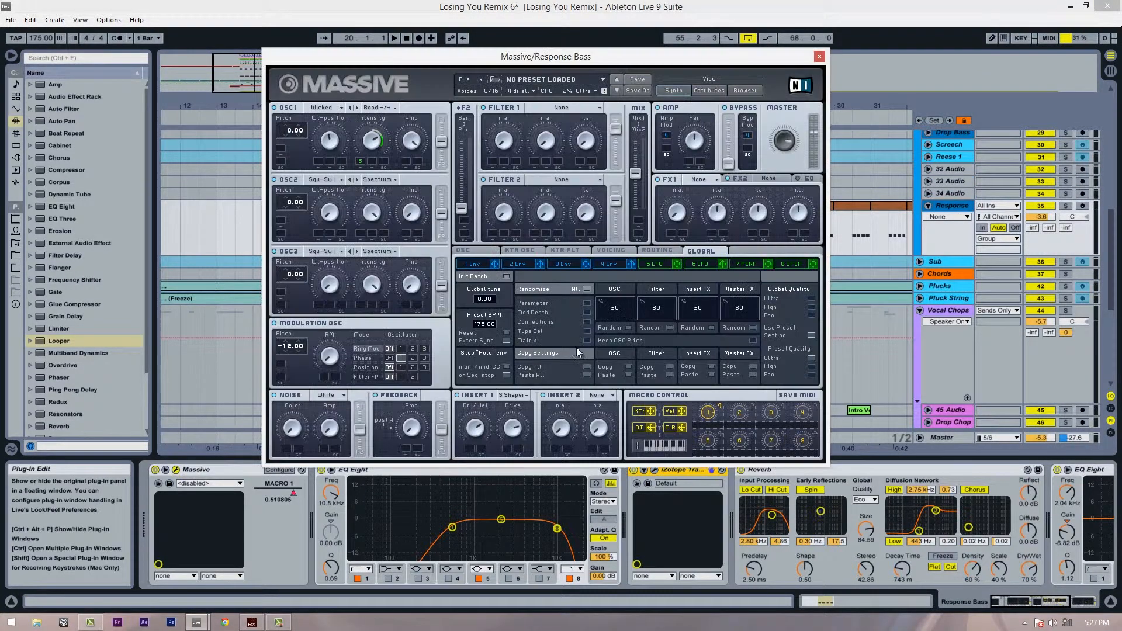
{"action": "left_click", "coordinate": [471, 250]}
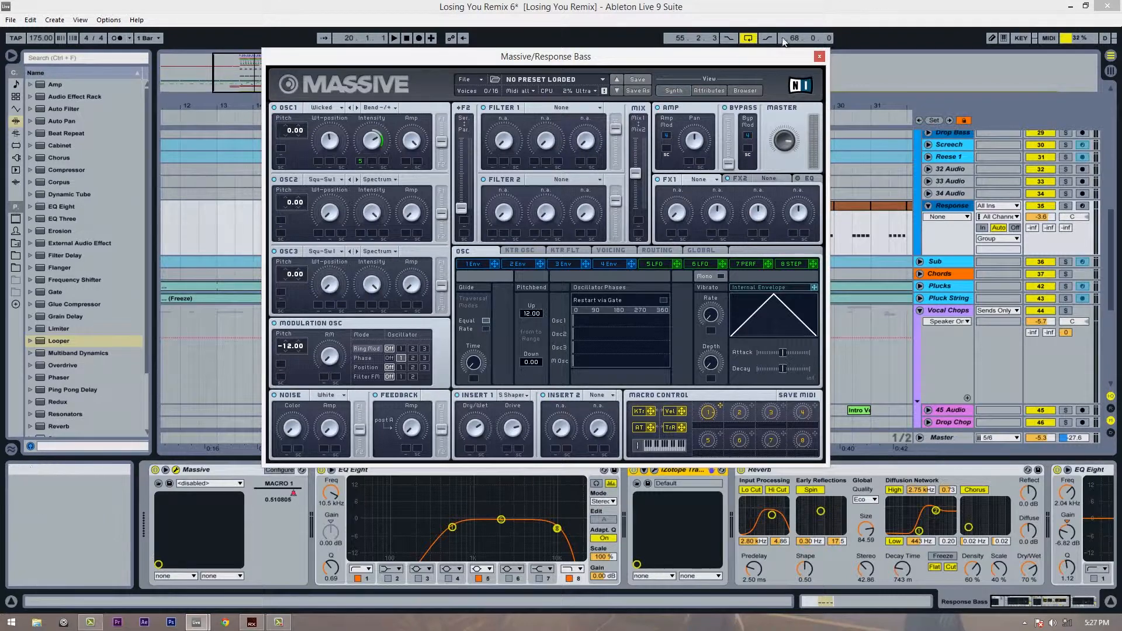
{"action": "left_click", "coordinate": [820, 56]}
- Show the Pitch Bend envelope of the Response Bass clip at bar 20 and set the insert marker to 1.3.1
{"action": "left_click", "coordinate": [499, 204]}
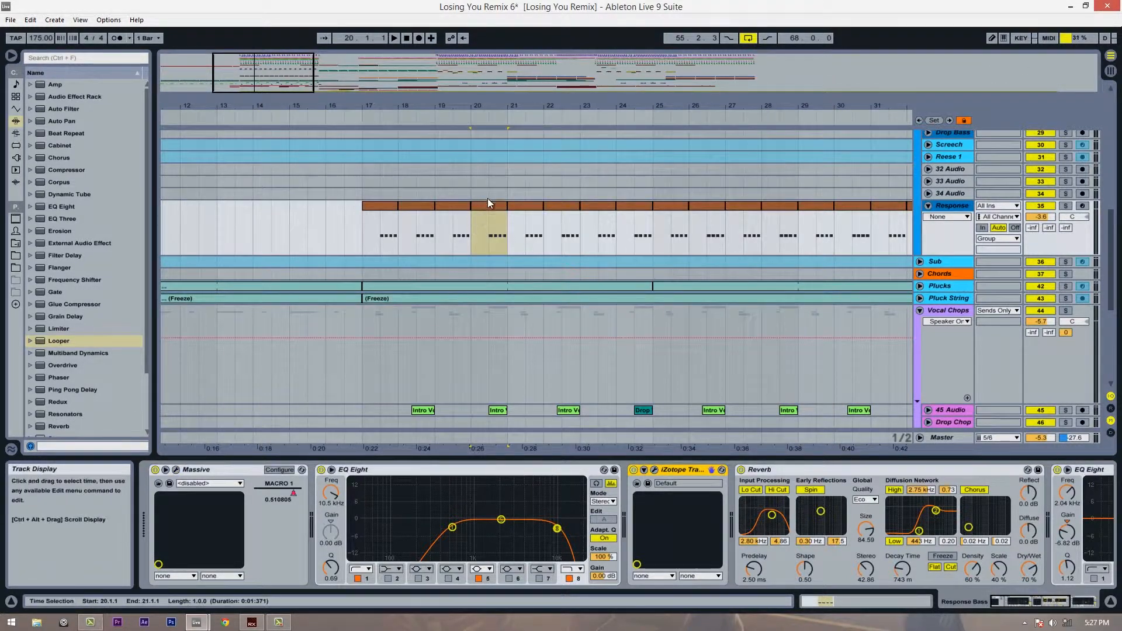
{"action": "double_click", "coordinate": [487, 208]}
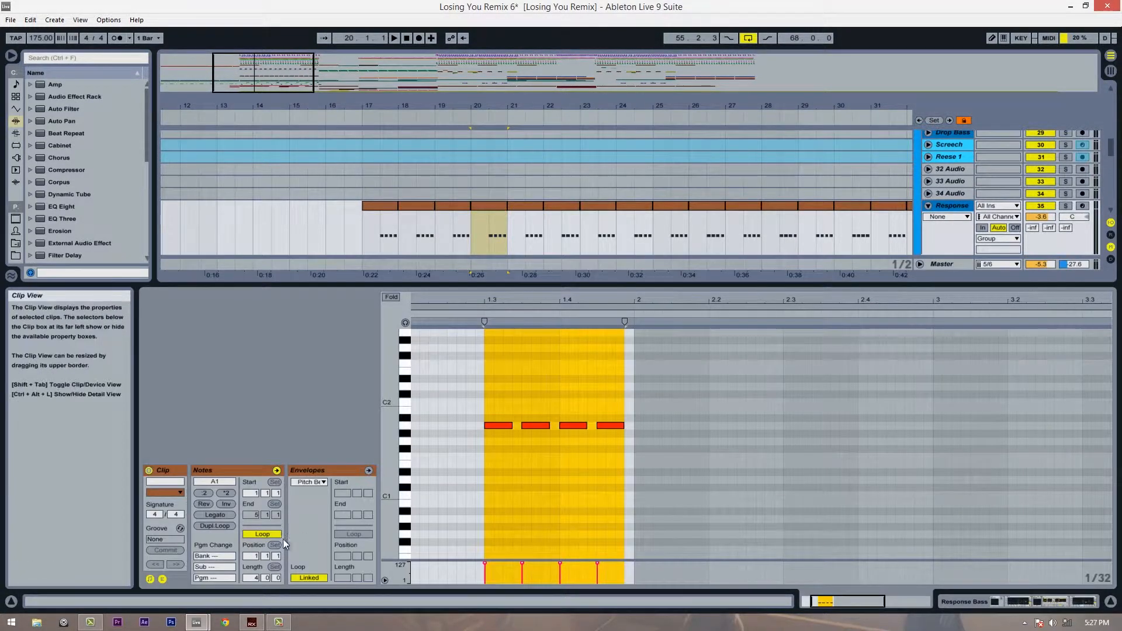
{"action": "left_click", "coordinate": [163, 580]}
{"action": "left_click", "coordinate": [163, 579]}
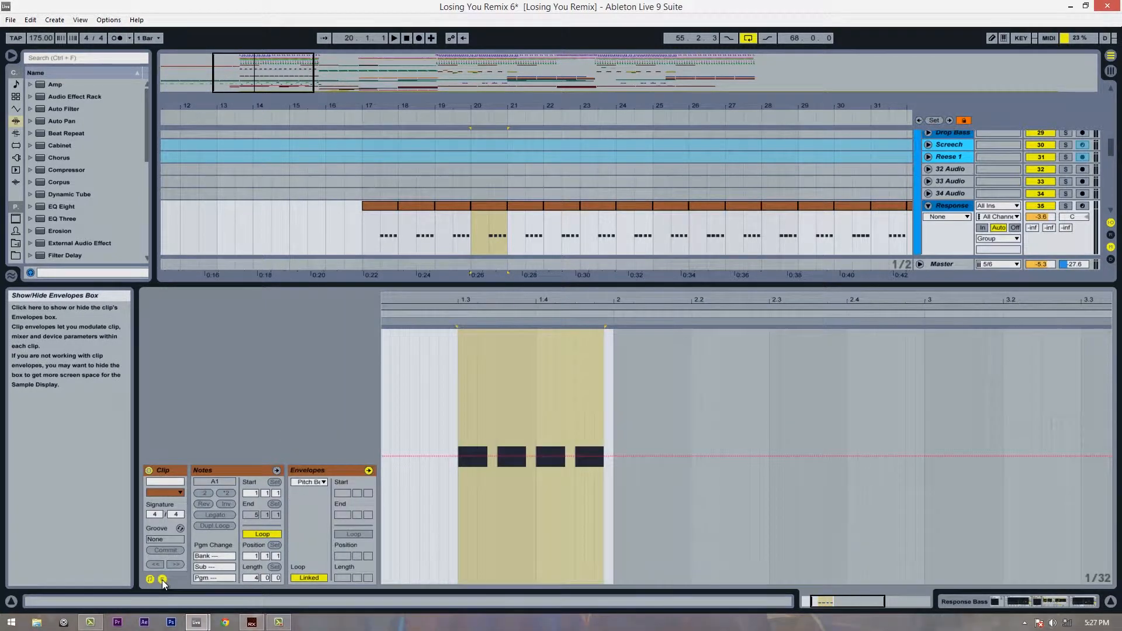
{"action": "left_click", "coordinate": [316, 487]}
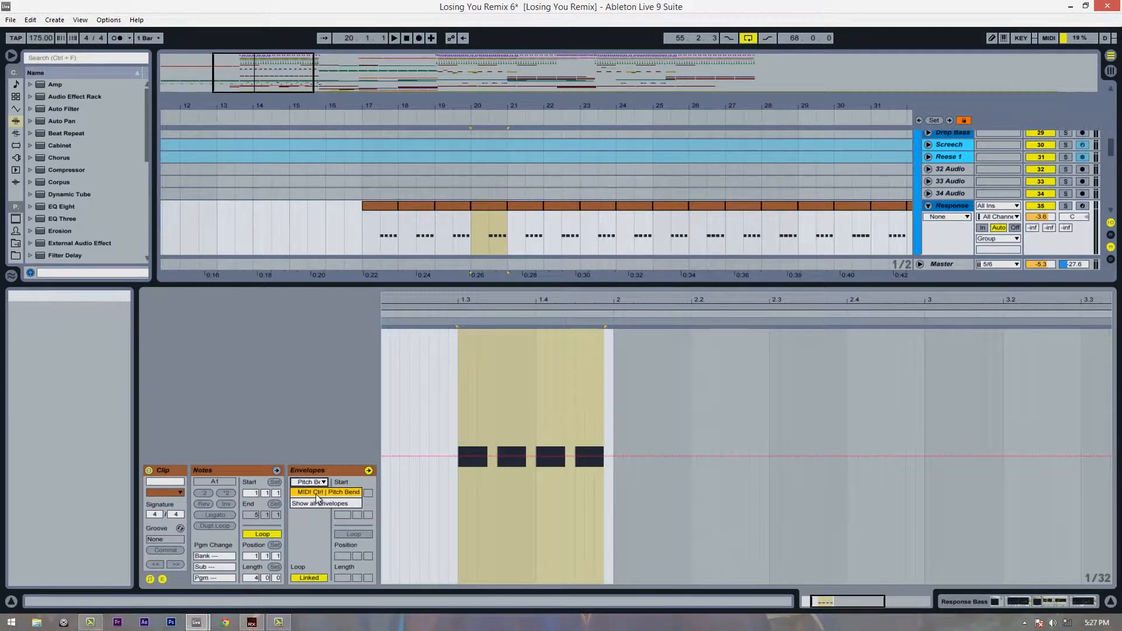
{"action": "left_click", "coordinate": [472, 394]}
{"action": "left_click", "coordinate": [460, 401]}
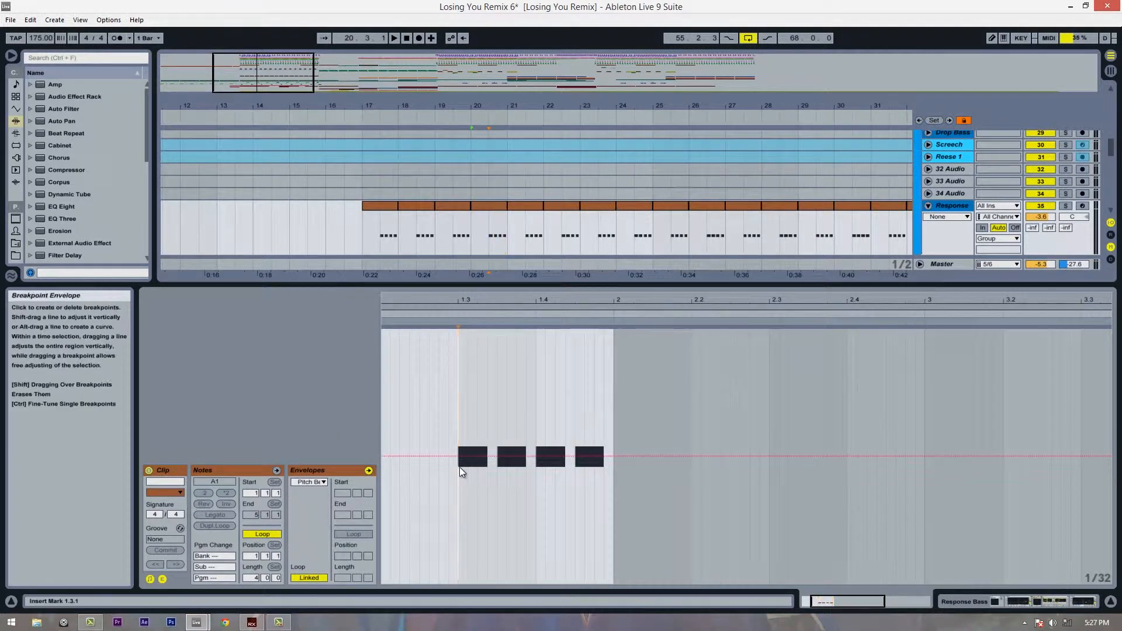
- Draw a rising pitch bend ramp over the clip's four notes from 1.3 to 2, and play it with the track soloed
{"action": "left_click_drag", "start_coordinate": [459, 468], "coordinate": [603, 443]}
{"action": "left_click", "coordinate": [595, 460]}
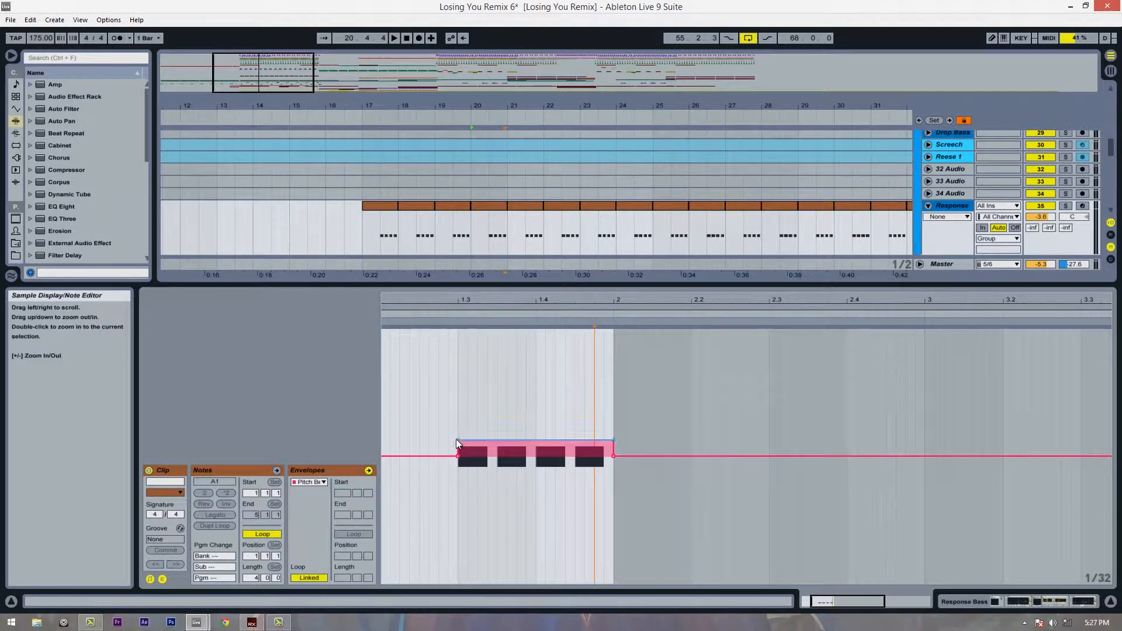
{"action": "left_click", "coordinate": [458, 440]}
{"action": "left_click", "coordinate": [1064, 206]}
{"action": "key", "text": "space"}
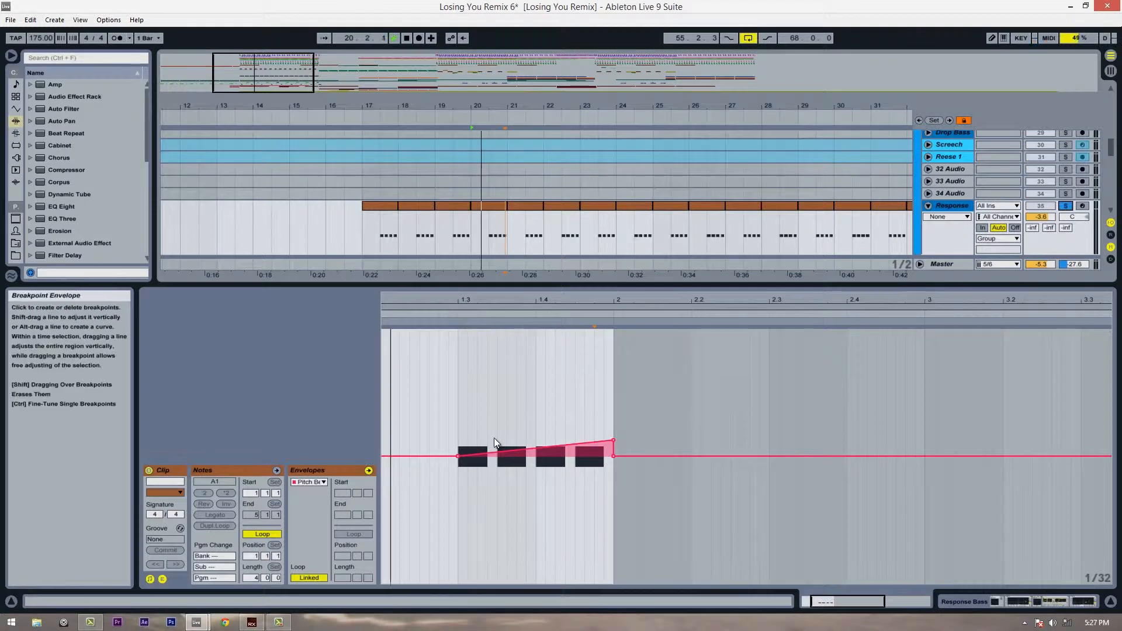
- Raise the pitch bend ramp's start slightly and its end point at beat 2 further, auditioning the changes
{"action": "key", "text": "space"}
{"action": "key", "text": "space"}
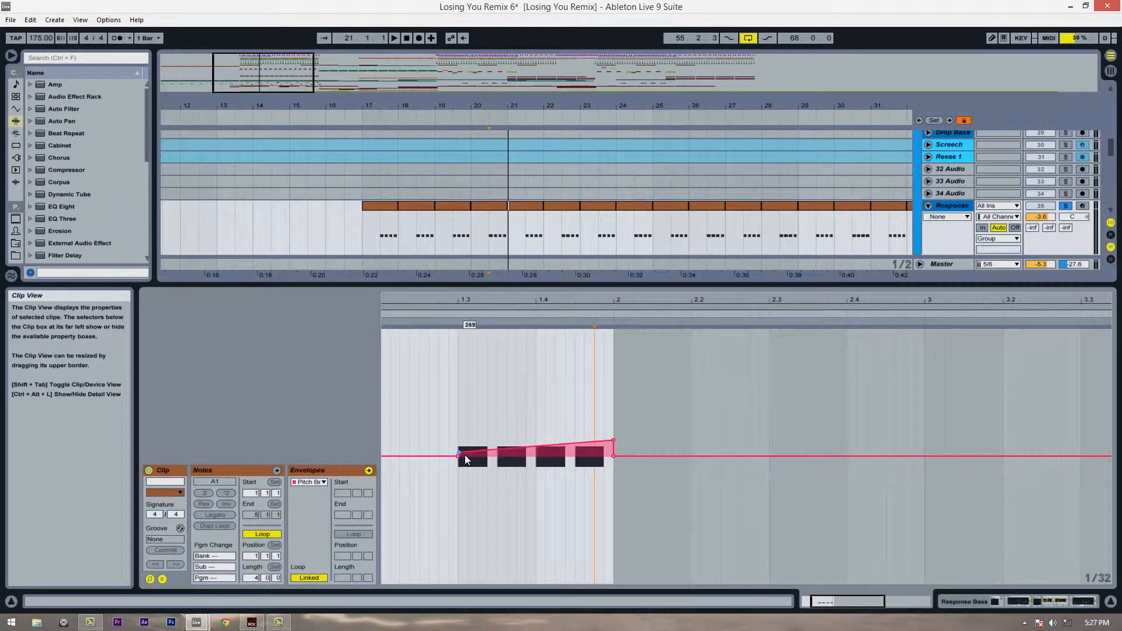
{"action": "key", "text": "space"}
{"action": "key", "text": "space"}
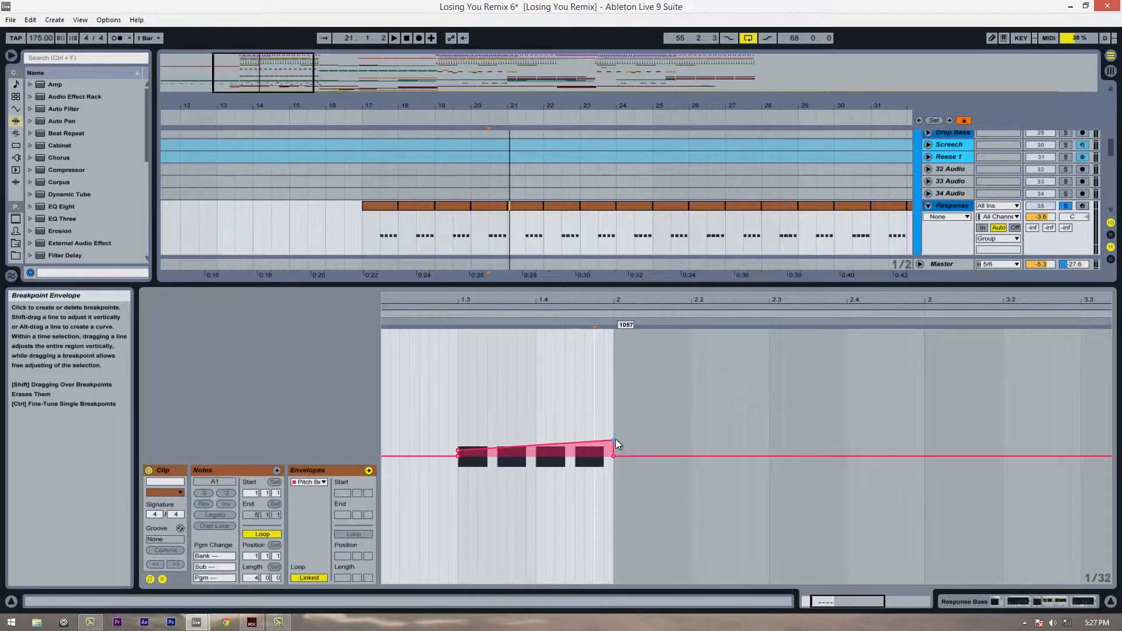
{"action": "left_click_drag", "start_coordinate": [612, 451], "coordinate": [615, 432]}
{"action": "key", "text": "space"}
{"action": "key", "text": "space"}
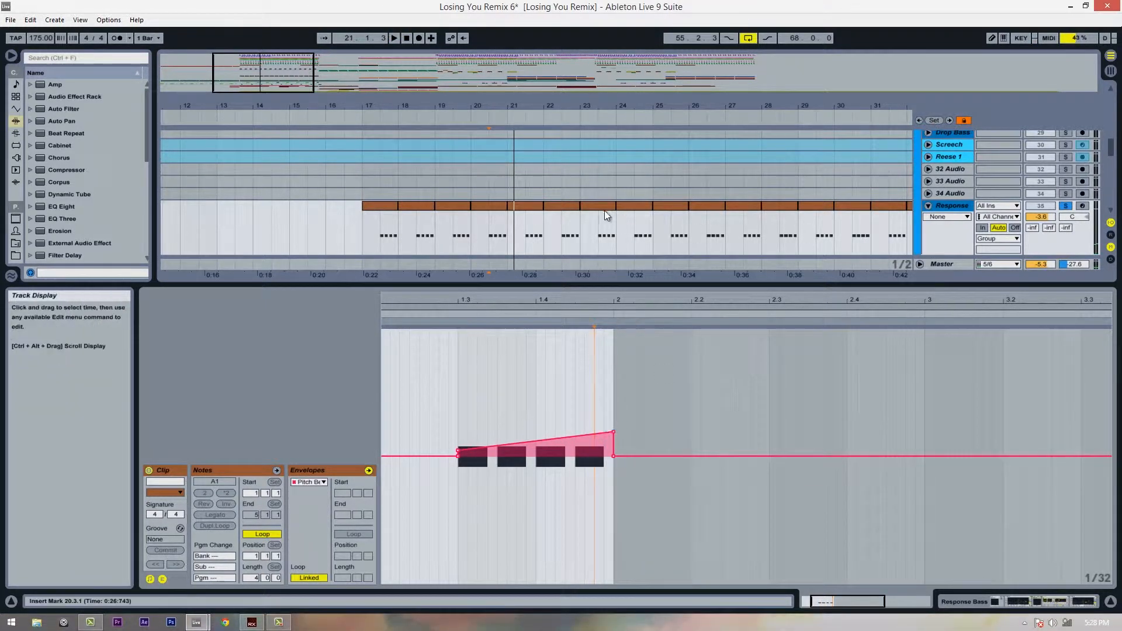
- Unsolo the Response Bass and play the full mix from 19.3.1 and from 17.1.1 to judge the pitch rise
{"action": "left_click", "coordinate": [454, 240]}
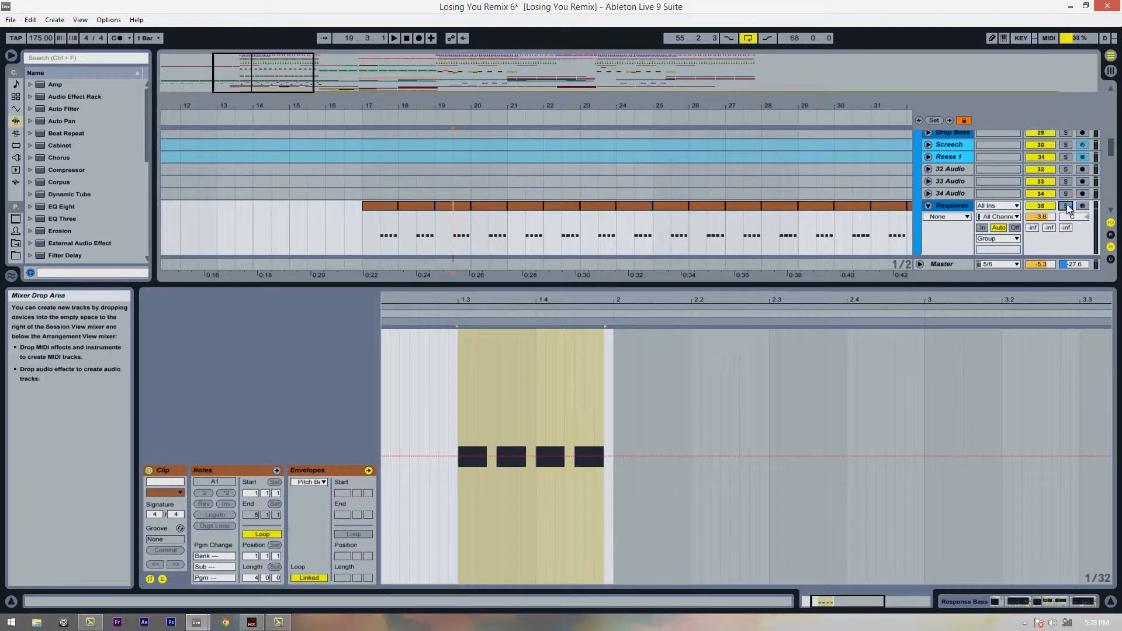
{"action": "key", "text": "space"}
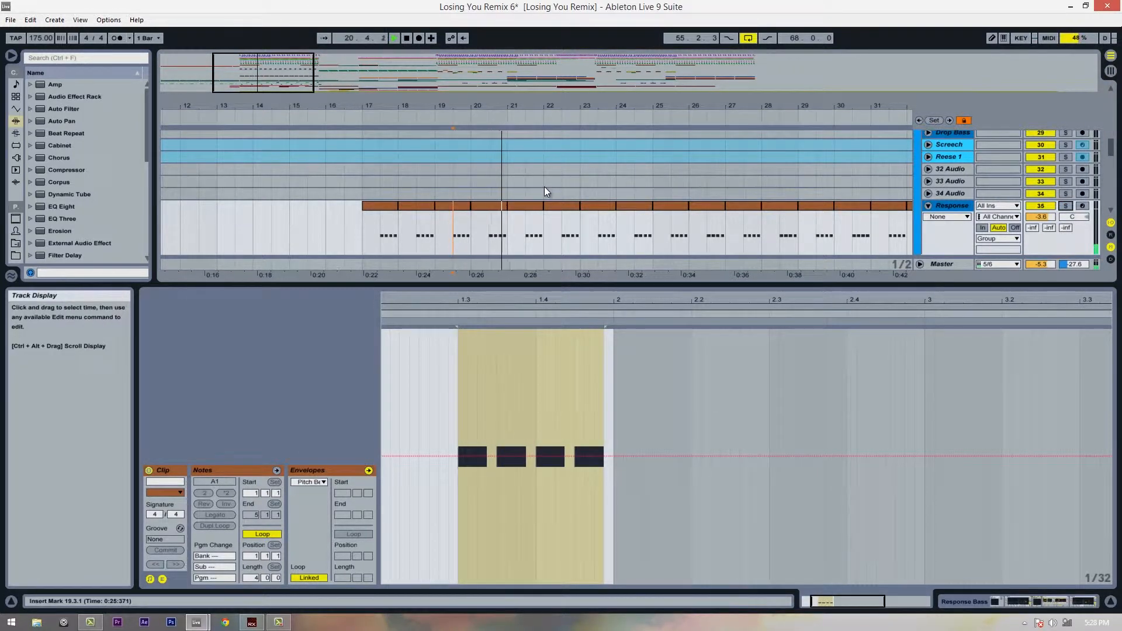
{"action": "scroll", "coordinate": [485, 188], "scroll_direction": "down", "scroll_amount": 3}
{"action": "double_click", "coordinate": [499, 168]}
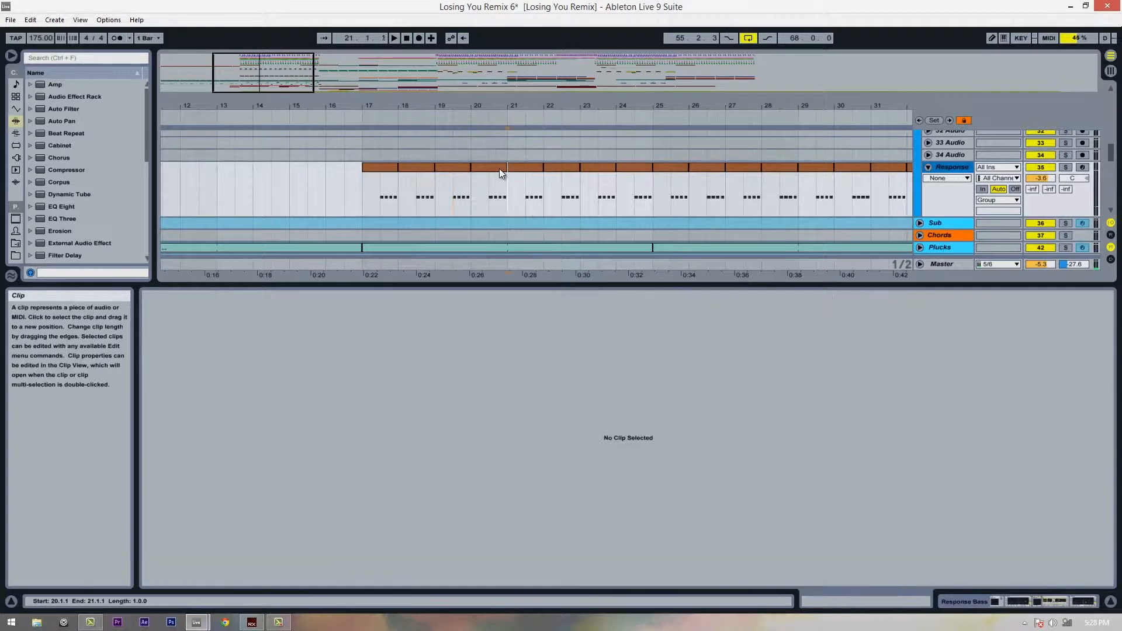
{"action": "left_click", "coordinate": [368, 196]}
{"action": "key", "text": "space"}
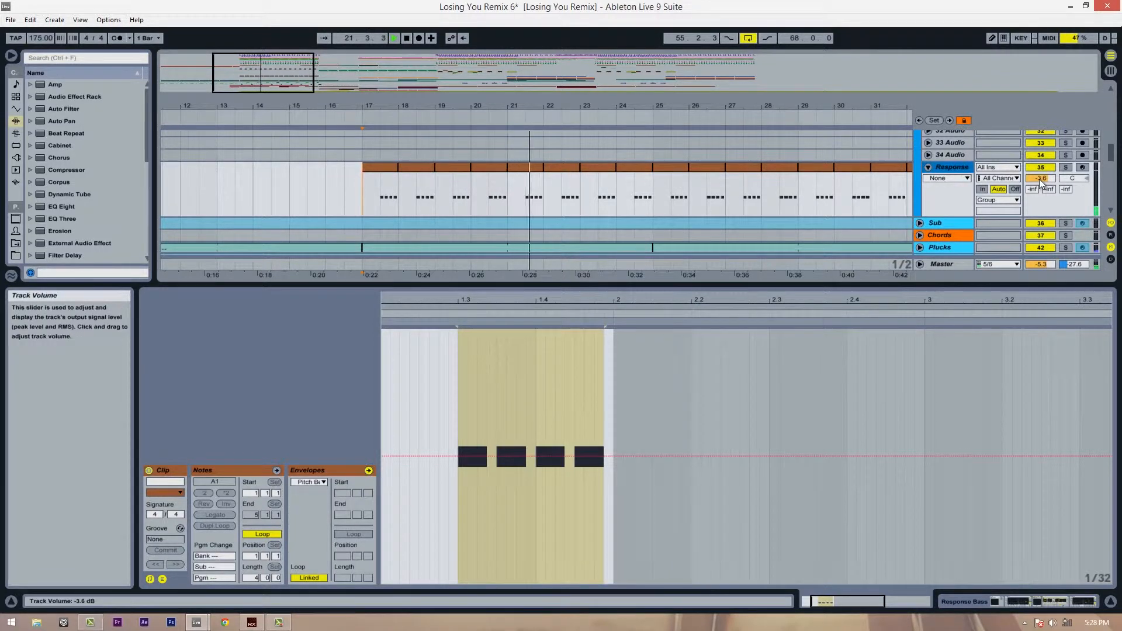
{"action": "key", "text": "space"}
- Solo the Response Bass again, play it from 20.1.1 and show the track's devices
{"action": "scroll", "coordinate": [601, 187], "scroll_direction": "up", "scroll_amount": 8}
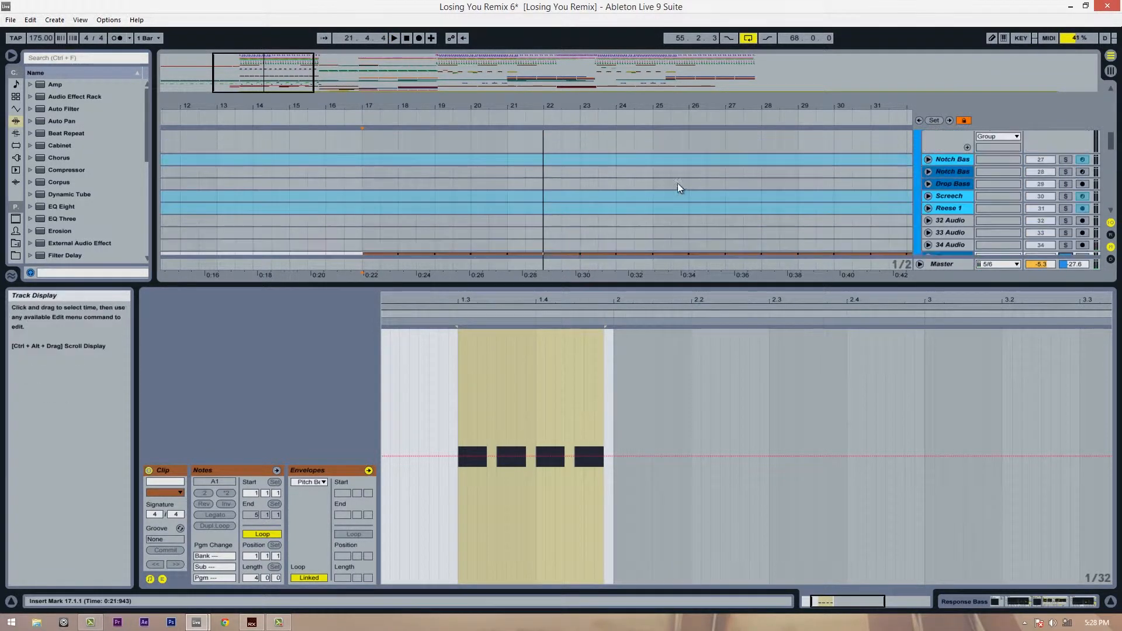
{"action": "scroll", "coordinate": [1065, 168], "scroll_direction": "up", "scroll_amount": 1}
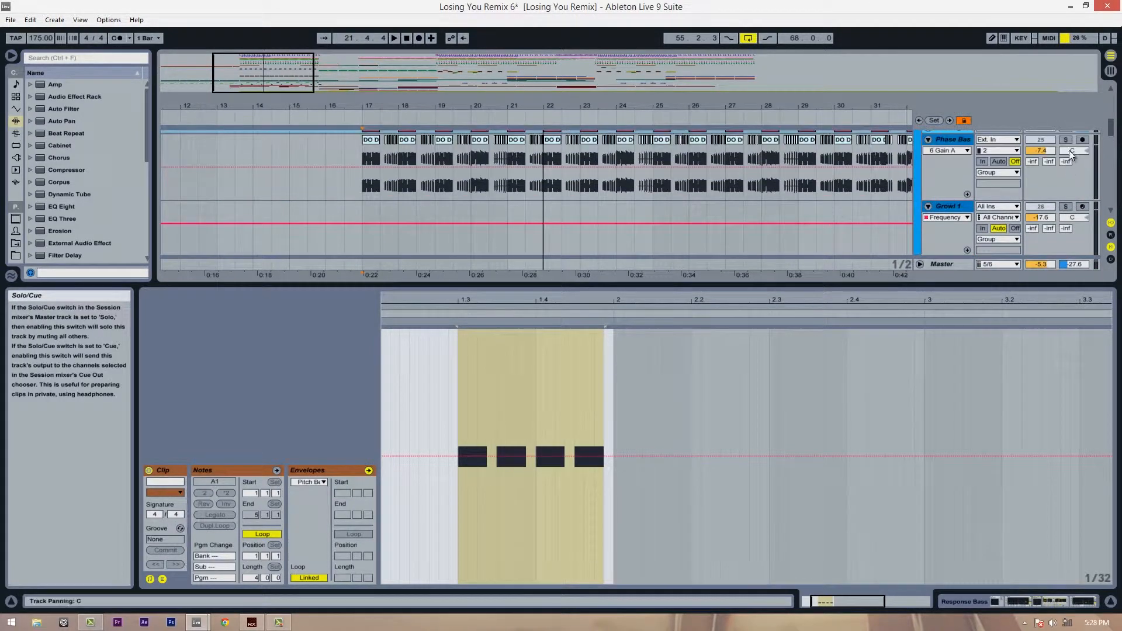
{"action": "scroll", "coordinate": [618, 195], "scroll_direction": "down", "scroll_amount": 1}
{"action": "scroll", "coordinate": [618, 195], "scroll_direction": "down", "scroll_amount": 7}
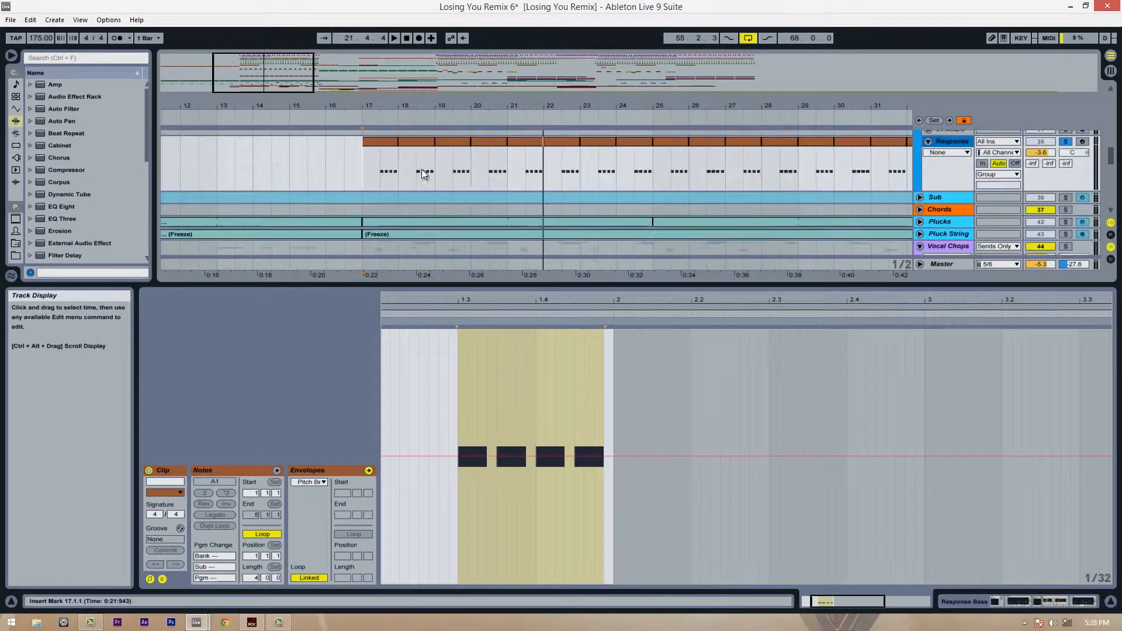
{"action": "left_click", "coordinate": [470, 207]}
{"action": "key", "text": "space"}
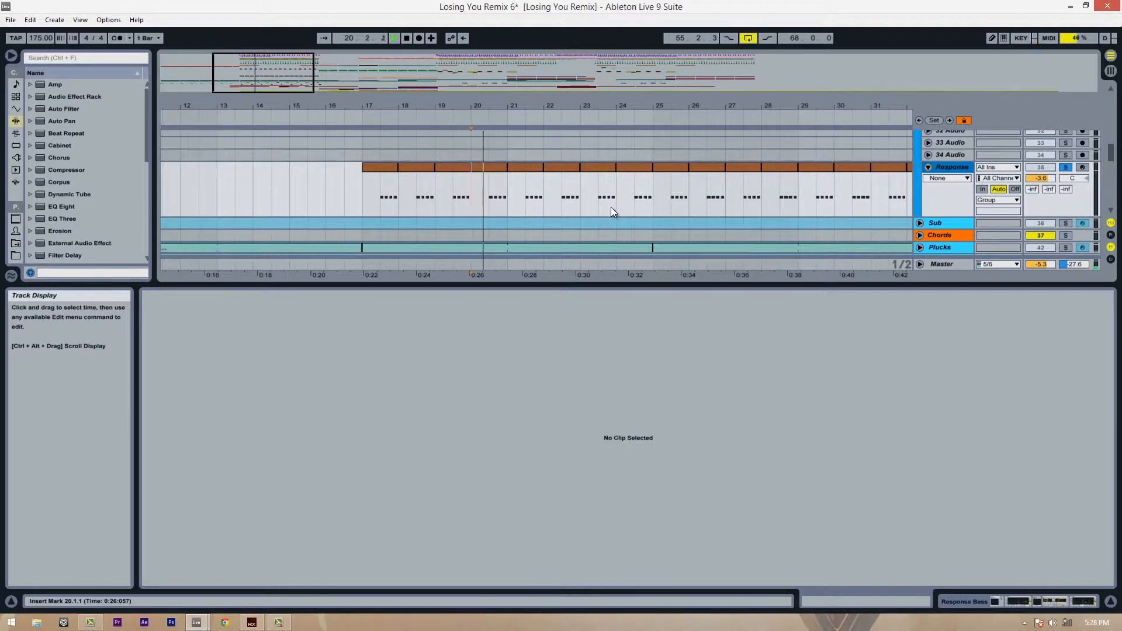
{"action": "double_click", "coordinate": [941, 162]}
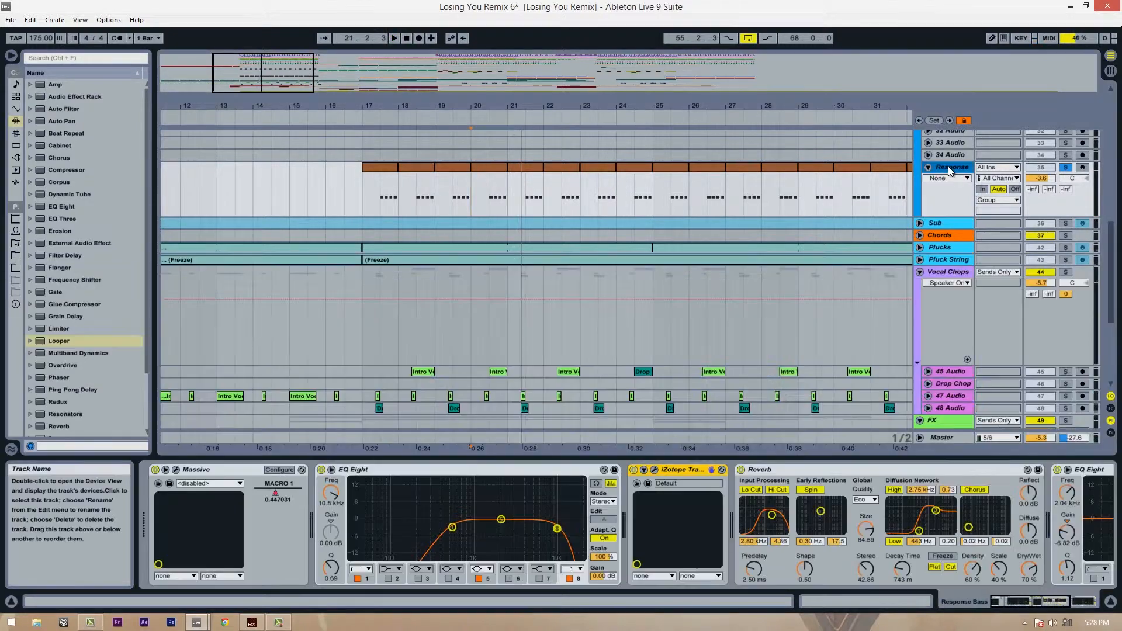
- Raise the end of the bar 20 clip's pitch bend ramp to about 1811 and audition it from 20.1.1
{"action": "left_click", "coordinate": [500, 170]}
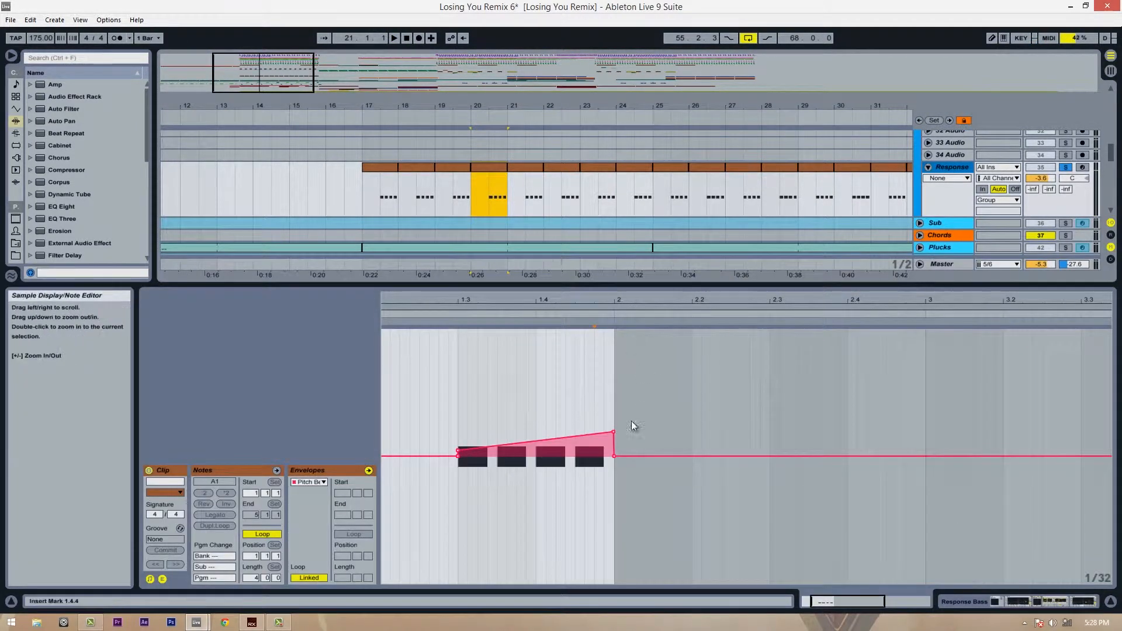
{"action": "left_click_drag", "start_coordinate": [611, 432], "coordinate": [611, 430]}
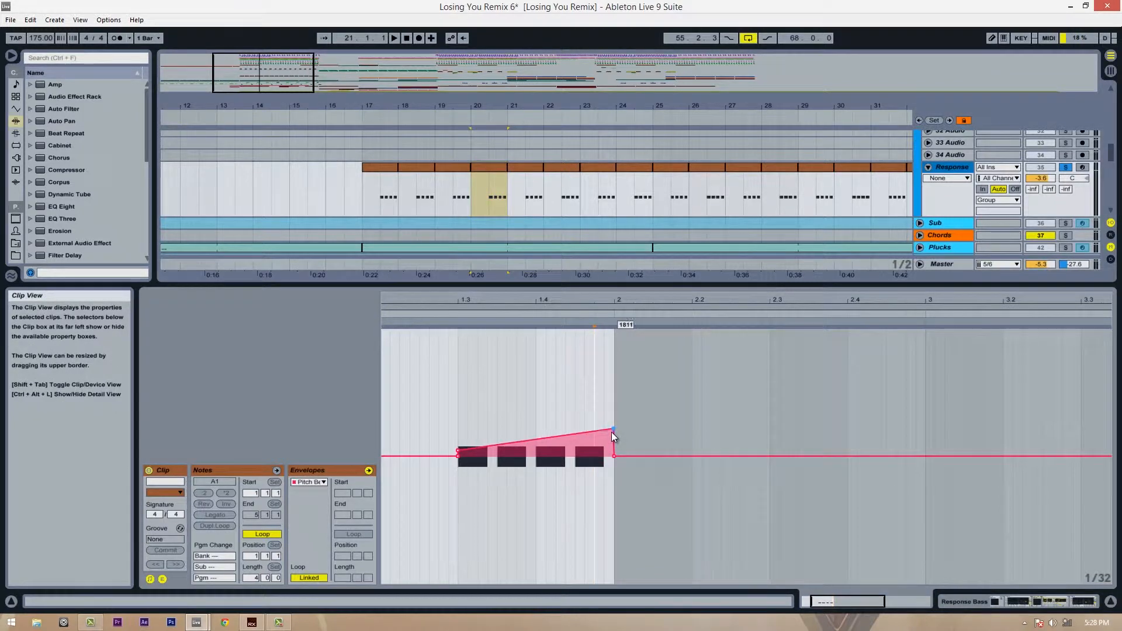
{"action": "left_click", "coordinate": [471, 205]}
{"action": "left_click", "coordinate": [472, 205]}
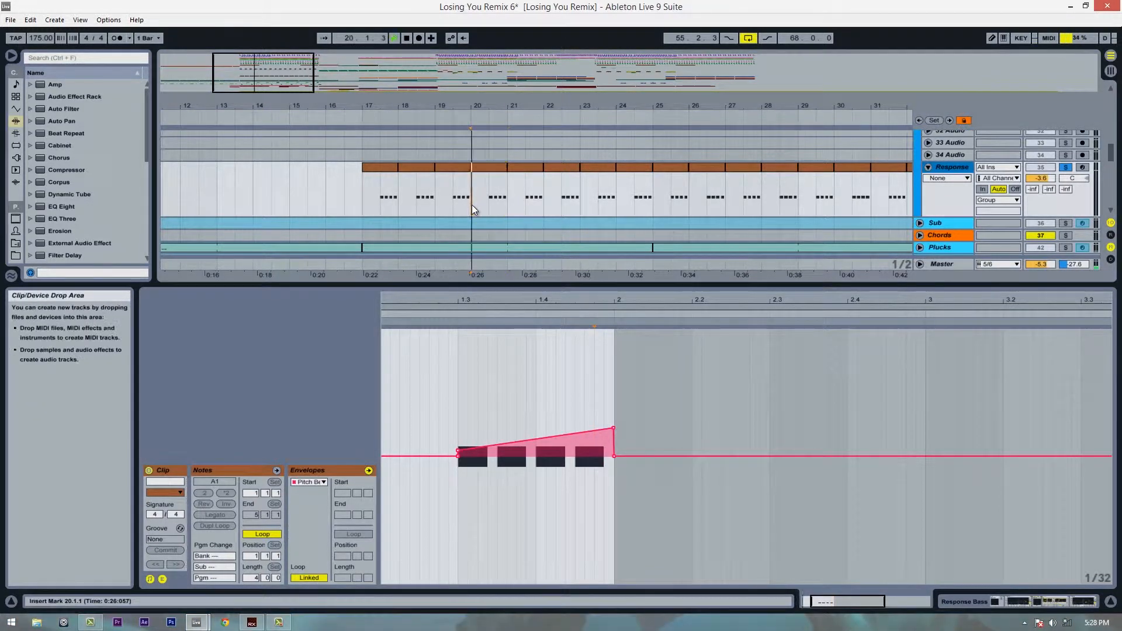
{"action": "key", "text": "space"}
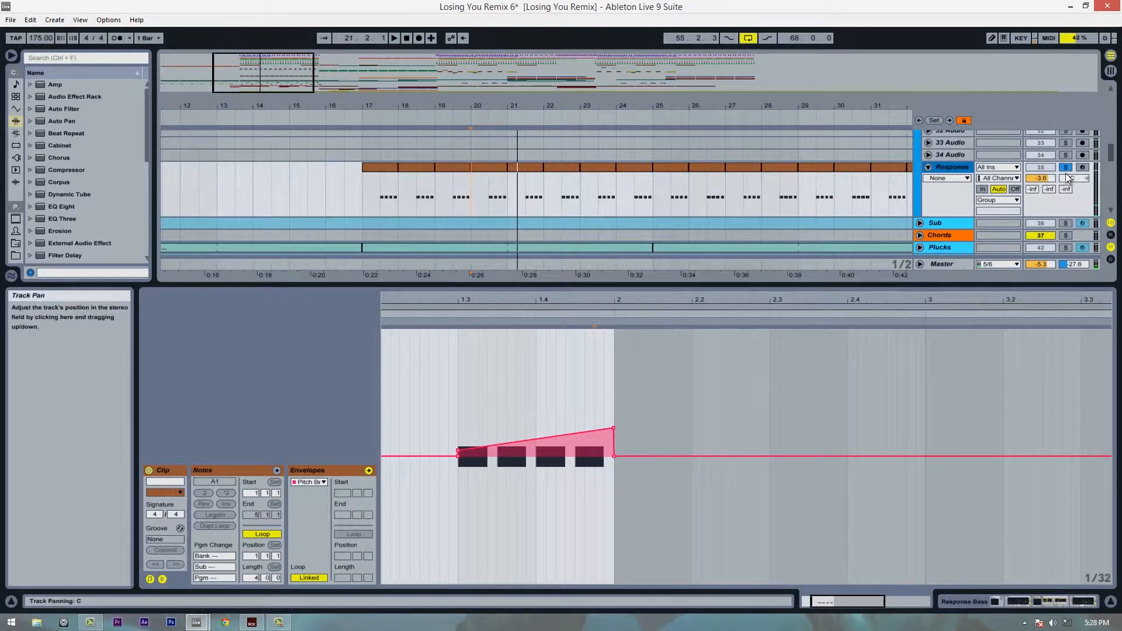
- Unsolo the Response Bass, reduce the clip editor's height and play the drop from 17.1.1 in the full mix
{"action": "scroll", "coordinate": [550, 205], "scroll_direction": "down", "scroll_amount": 2}
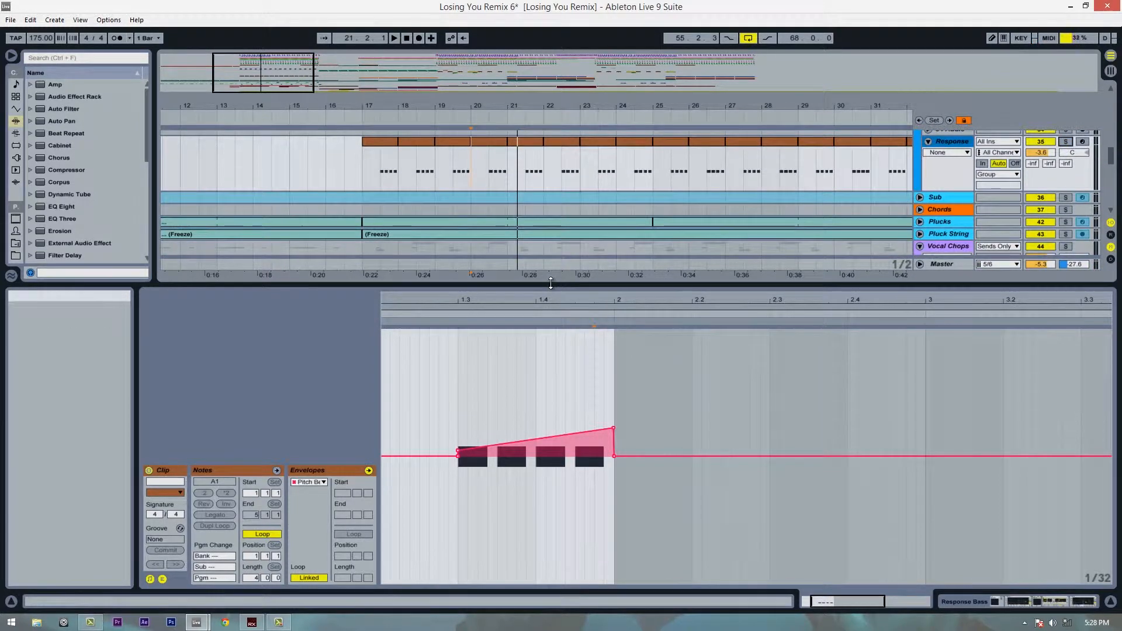
{"action": "left_click_drag", "start_coordinate": [572, 286], "coordinate": [572, 332]}
{"action": "left_click_drag", "start_coordinate": [564, 107], "coordinate": [479, 122]}
{"action": "scroll", "coordinate": [356, 257], "scroll_direction": "up", "scroll_amount": 5}
{"action": "left_click", "coordinate": [352, 233]}
{"action": "key", "text": "space"}
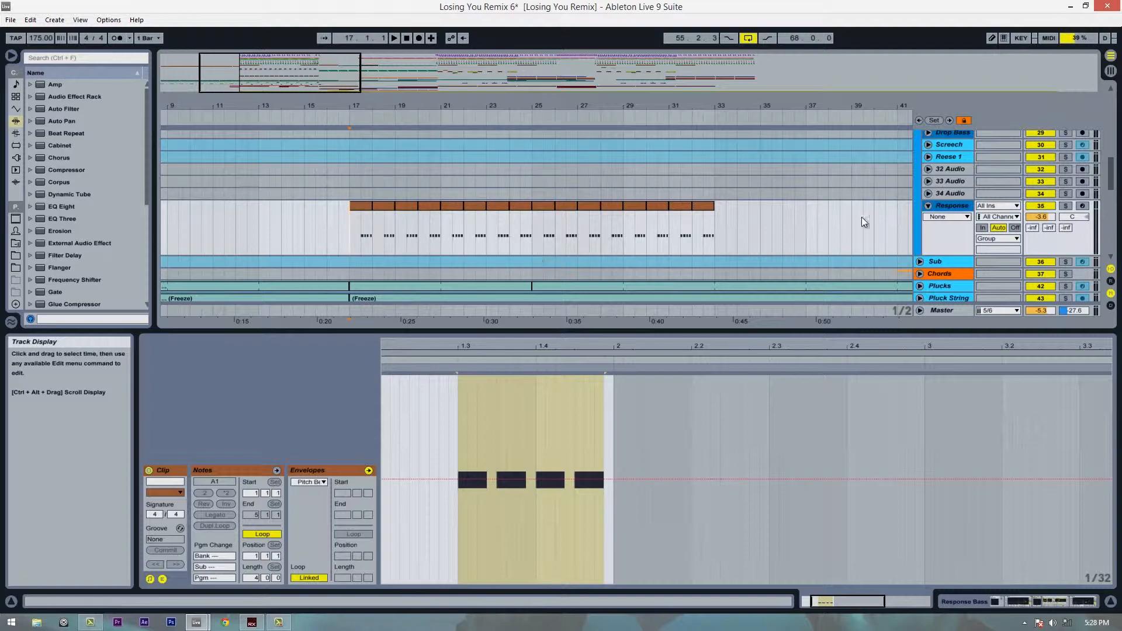
{"action": "scroll", "coordinate": [695, 222], "scroll_direction": "up", "scroll_amount": 3}
{"action": "left_click_drag", "start_coordinate": [716, 105], "coordinate": [723, 110]}
{"action": "scroll", "coordinate": [855, 242], "scroll_direction": "down", "scroll_amount": 6}
{"action": "scroll", "coordinate": [855, 242], "scroll_direction": "up", "scroll_amount": 3}
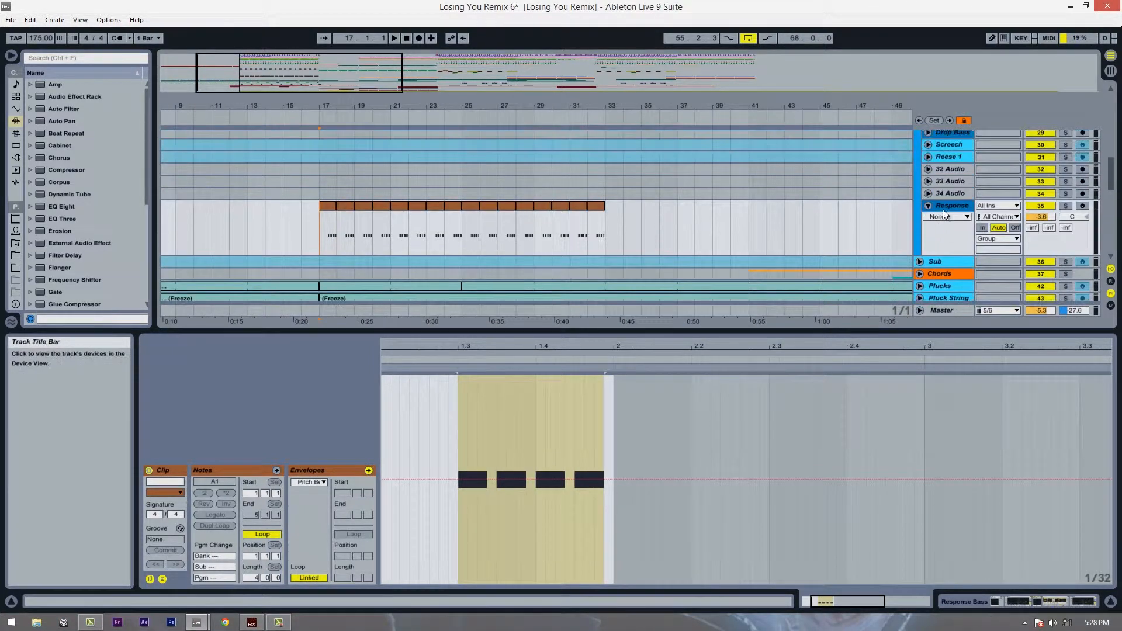
- Fold the Response Bass and Growl 1 tracks and bring the arrangement from bar 17 onwards into view
{"action": "left_click", "coordinate": [929, 205]}
{"action": "scroll", "coordinate": [928, 205], "scroll_direction": "up", "scroll_amount": 5}
{"action": "left_click", "coordinate": [928, 165]}
{"action": "left_click_drag", "start_coordinate": [609, 105], "coordinate": [494, 110]}
{"action": "scroll", "coordinate": [946, 253], "scroll_direction": "up", "scroll_amount": 5}
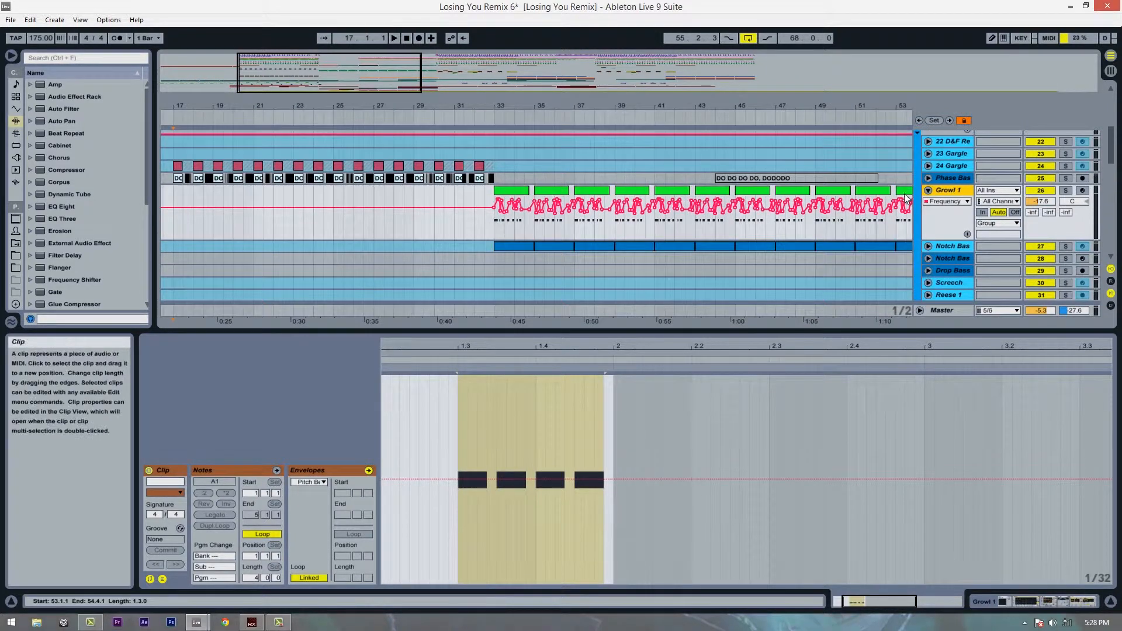
{"action": "left_click", "coordinate": [929, 255]}
{"action": "scroll", "coordinate": [554, 169], "scroll_direction": "down", "scroll_amount": 5}
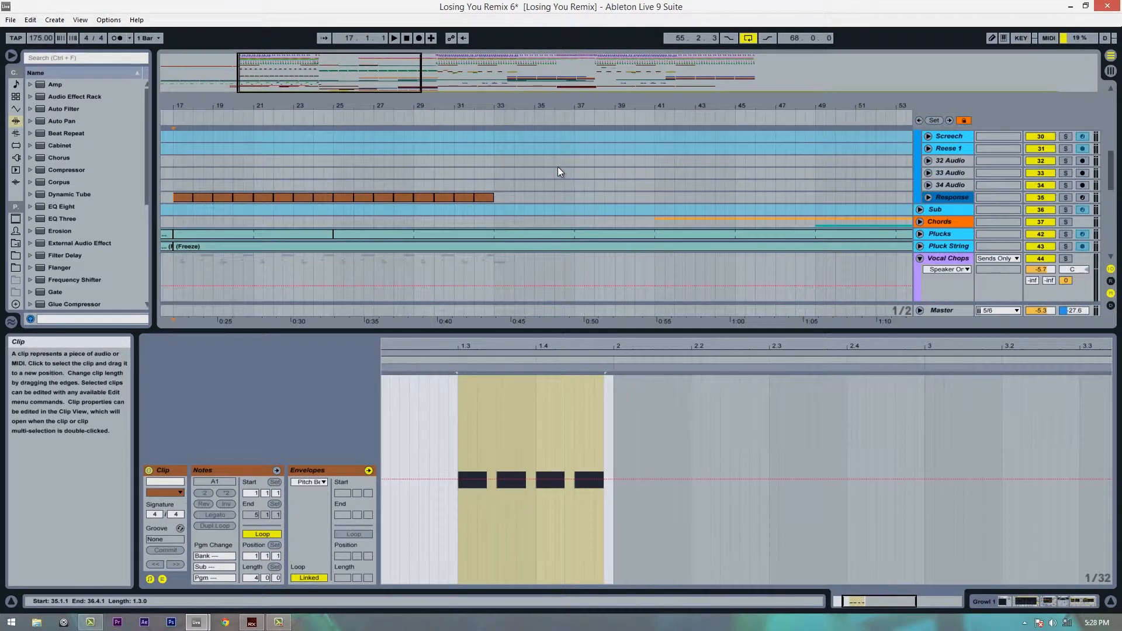
- Examine how the bass tracks are arranged between bars 33 and 57, after the Response Bass section ends
{"action": "left_click", "coordinate": [491, 196]}
{"action": "left_click_drag", "start_coordinate": [531, 103], "coordinate": [544, 100]}
{"action": "scroll", "coordinate": [504, 271], "scroll_direction": "up", "scroll_amount": 3}
{"action": "left_click", "coordinate": [482, 254]}
{"action": "scroll", "coordinate": [590, 225], "scroll_direction": "down", "scroll_amount": 3}
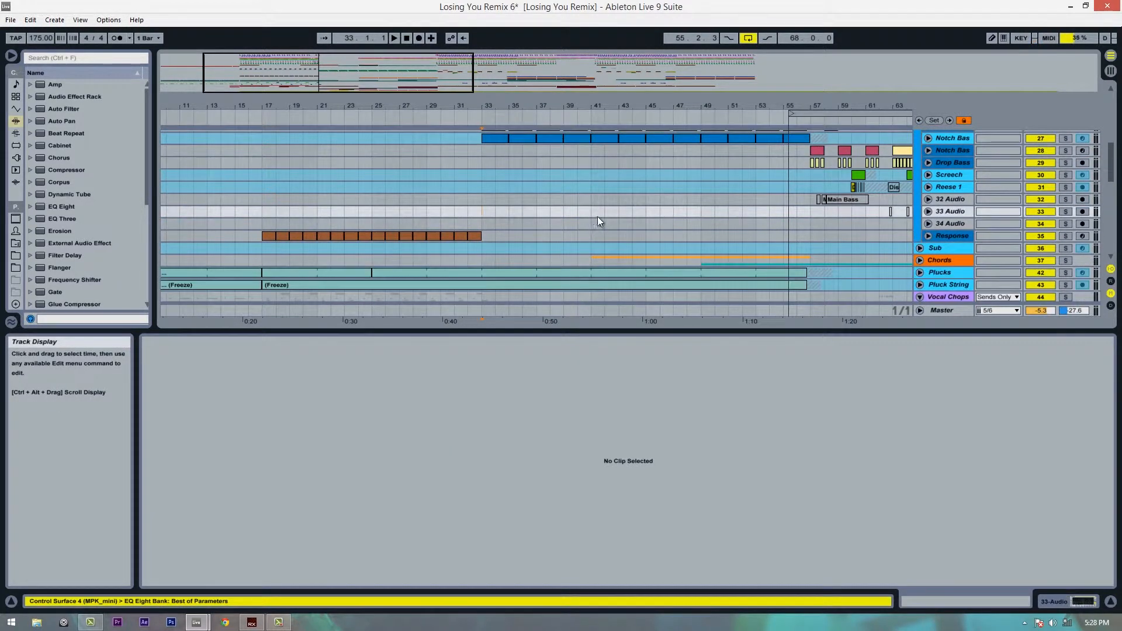
{"action": "scroll", "coordinate": [594, 215], "scroll_direction": "down", "scroll_amount": 3}
{"action": "left_click", "coordinate": [588, 199]}
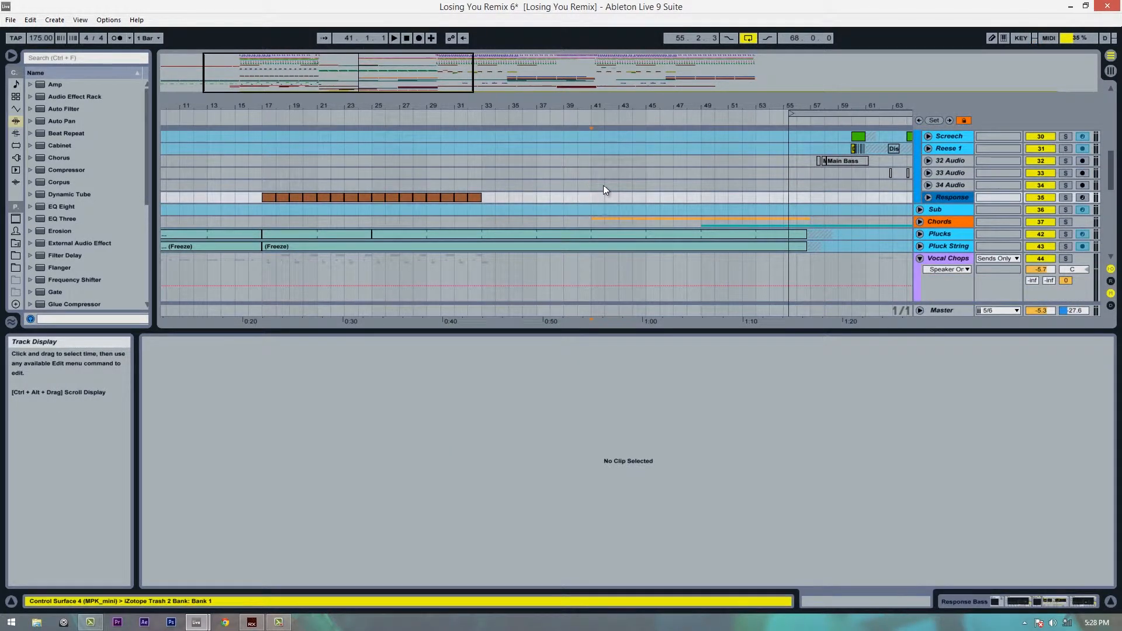
{"action": "scroll", "coordinate": [412, 206], "scroll_direction": "up", "scroll_amount": 4}
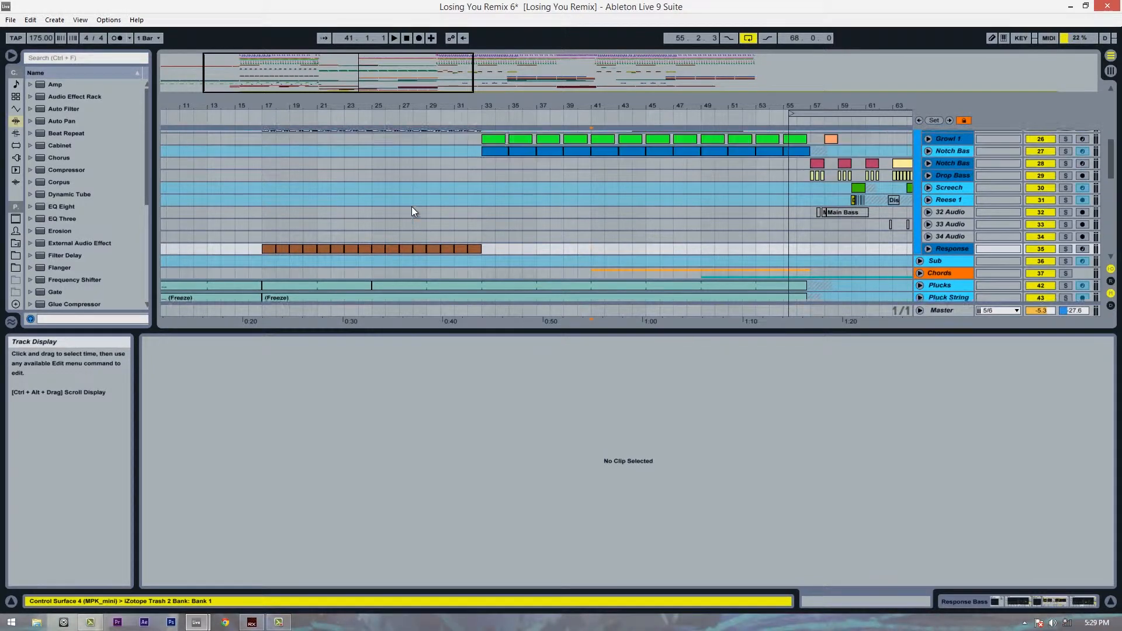
{"action": "scroll", "coordinate": [478, 193], "scroll_direction": "down", "scroll_amount": 2}
{"action": "left_click", "coordinate": [485, 208]}
{"action": "scroll", "coordinate": [655, 186], "scroll_direction": "up", "scroll_amount": 4}
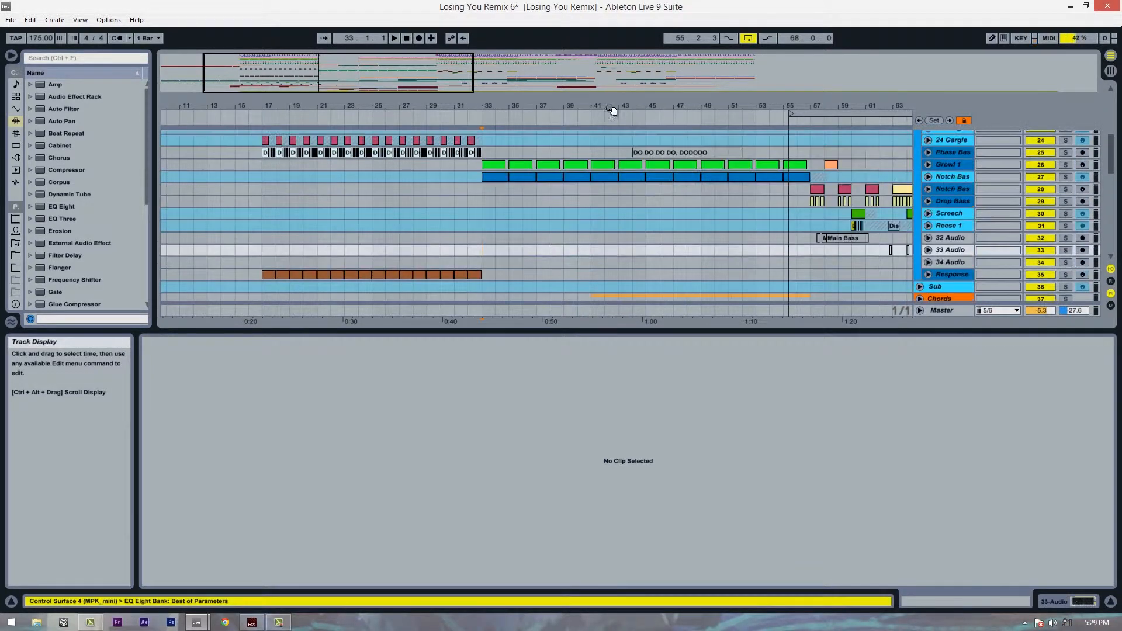
{"action": "left_click_drag", "start_coordinate": [611, 109], "coordinate": [613, 158]}
{"action": "left_click", "coordinate": [580, 252]}
{"action": "scroll", "coordinate": [667, 246], "scroll_direction": "up", "scroll_amount": 6}
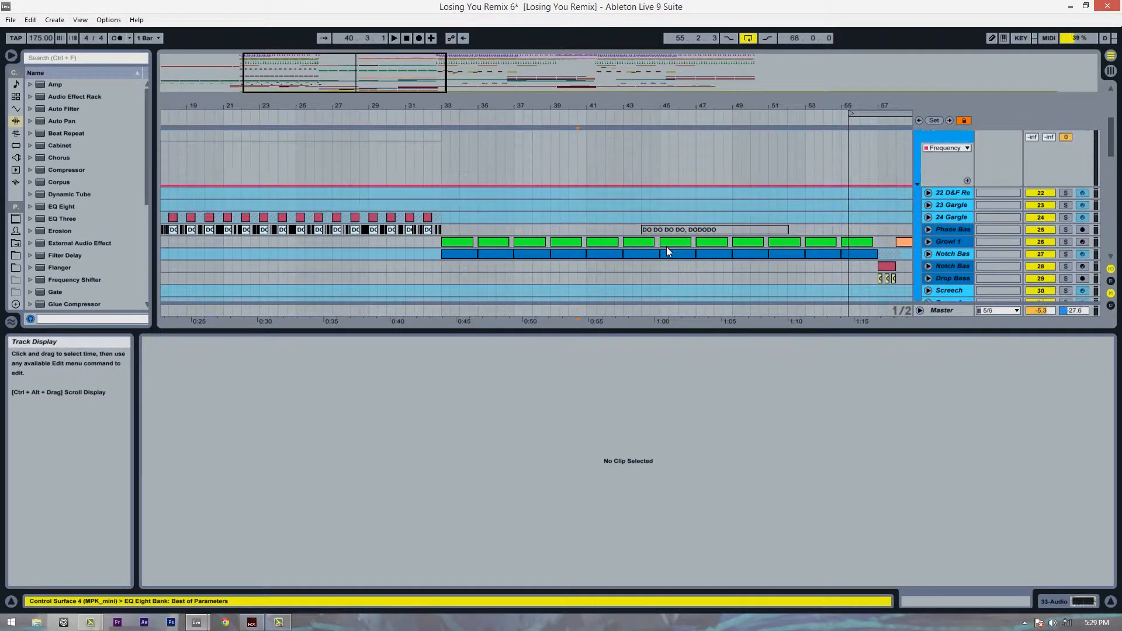
{"action": "scroll", "coordinate": [661, 247], "scroll_direction": "down", "scroll_amount": 4}
{"action": "scroll", "coordinate": [707, 227], "scroll_direction": "up", "scroll_amount": 3}
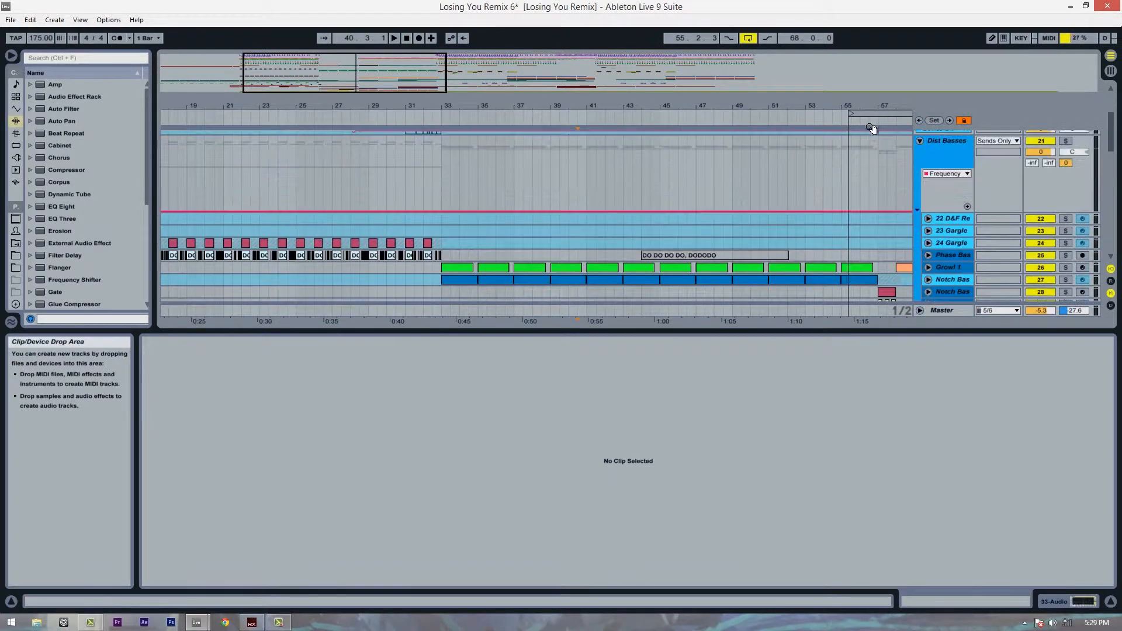
- Unfold the Drums group and unfreeze the Hats Right and Hats Left tracks
{"action": "scroll", "coordinate": [850, 220], "scroll_direction": "up", "scroll_amount": 8}
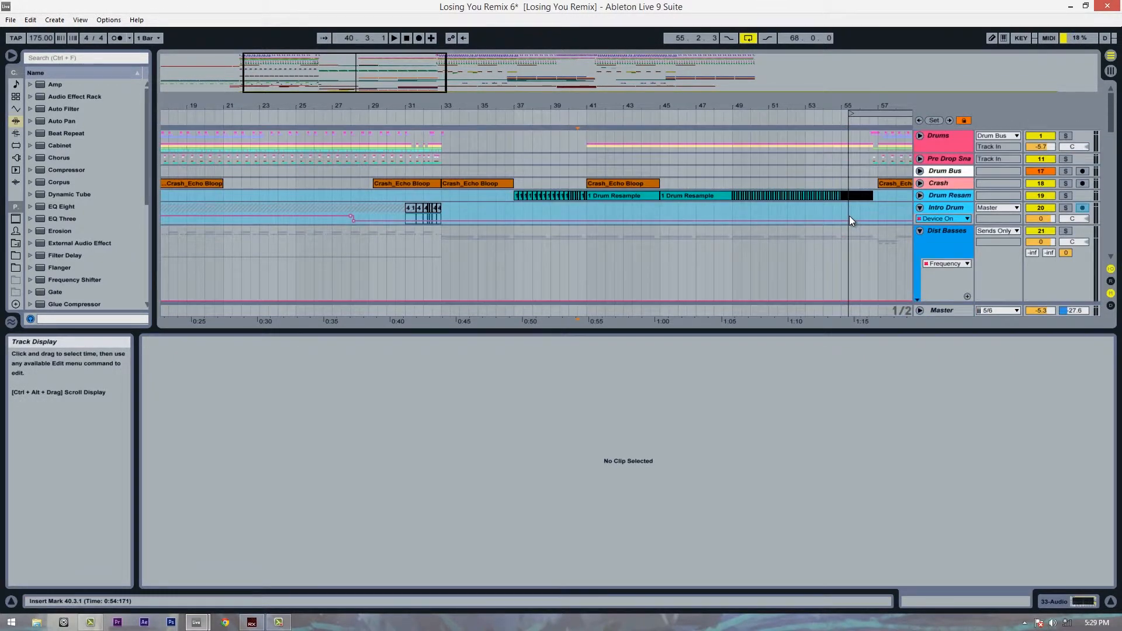
{"action": "left_click", "coordinate": [919, 135]}
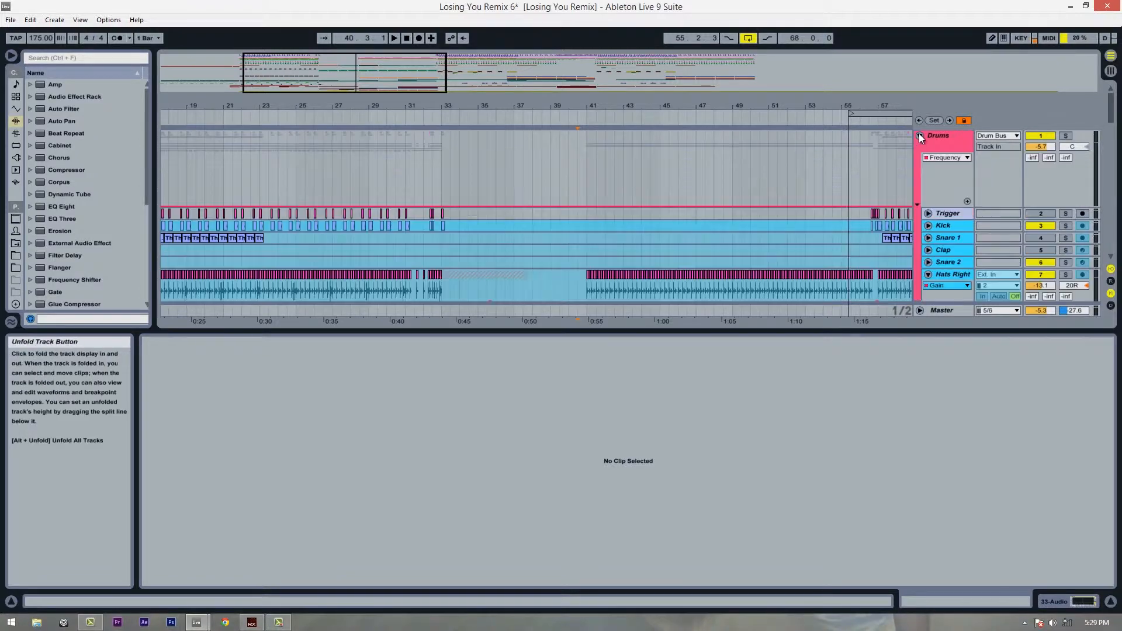
{"action": "scroll", "coordinate": [890, 199], "scroll_direction": "down", "scroll_amount": 5}
{"action": "left_click", "coordinate": [951, 184]}
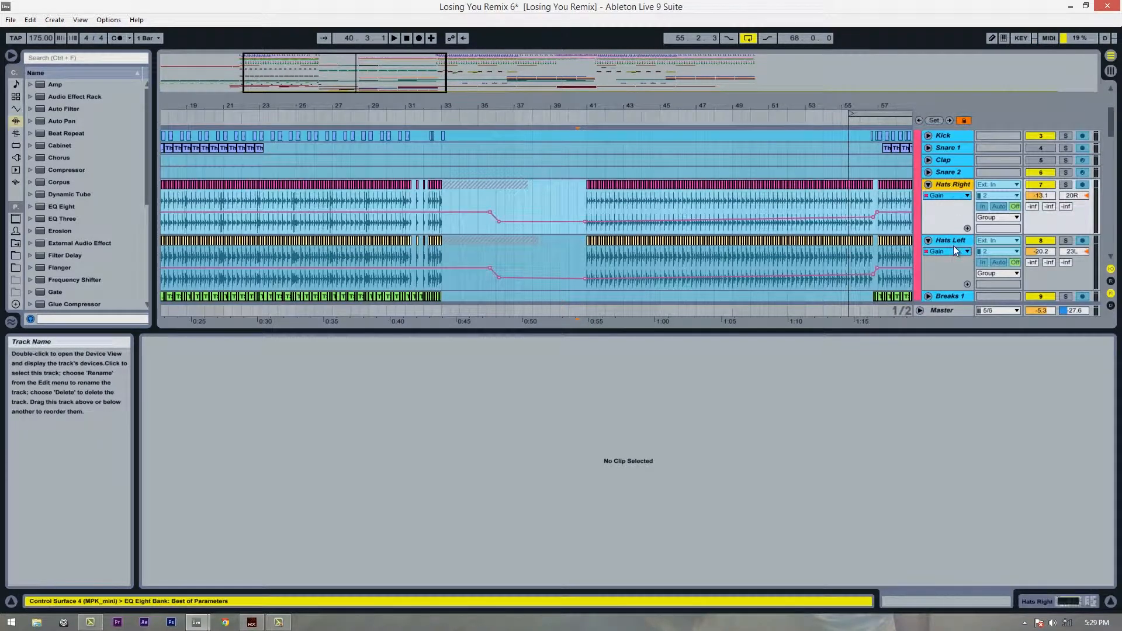
{"action": "right_click", "coordinate": [954, 242]}
{"action": "left_click", "coordinate": [983, 296]}
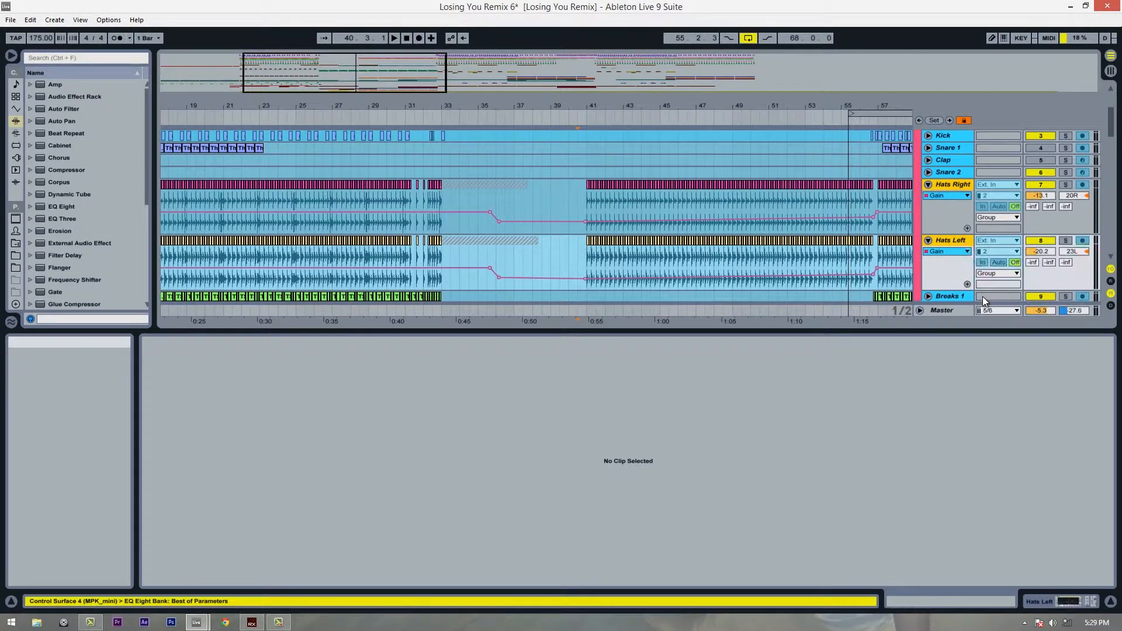
{"action": "scroll", "coordinate": [626, 237], "scroll_direction": "down", "scroll_amount": 3}
- Play the mix from 33.1.1 and follow the hats' gain automation into bar 41
{"action": "left_click_drag", "start_coordinate": [612, 107], "coordinate": [574, 160]}
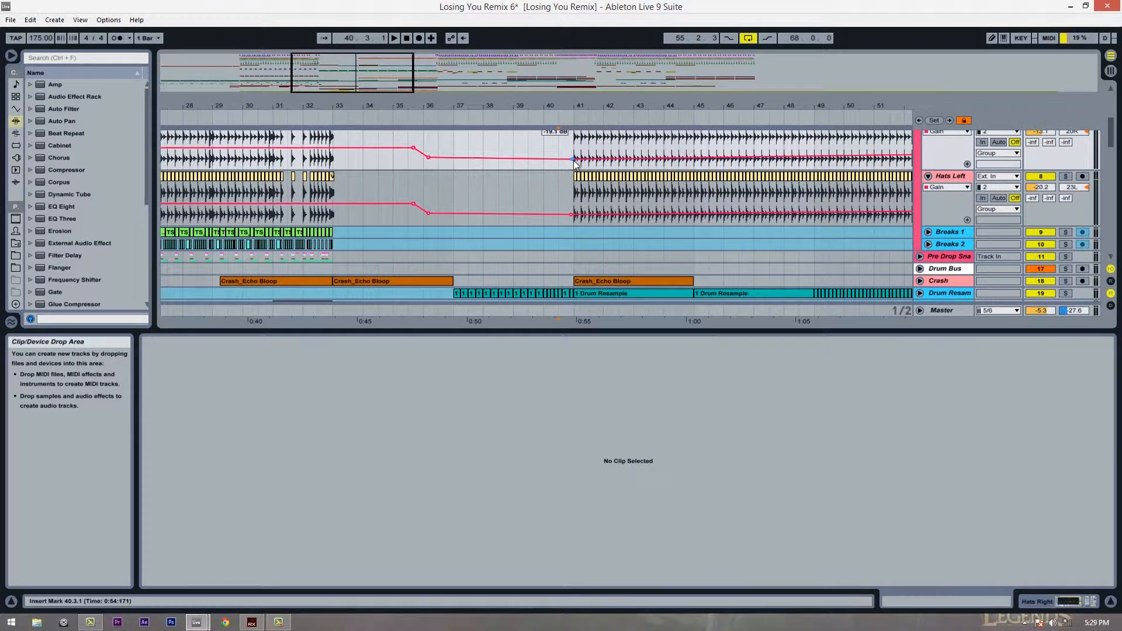
{"action": "scroll", "coordinate": [624, 182], "scroll_direction": "down", "scroll_amount": 2}
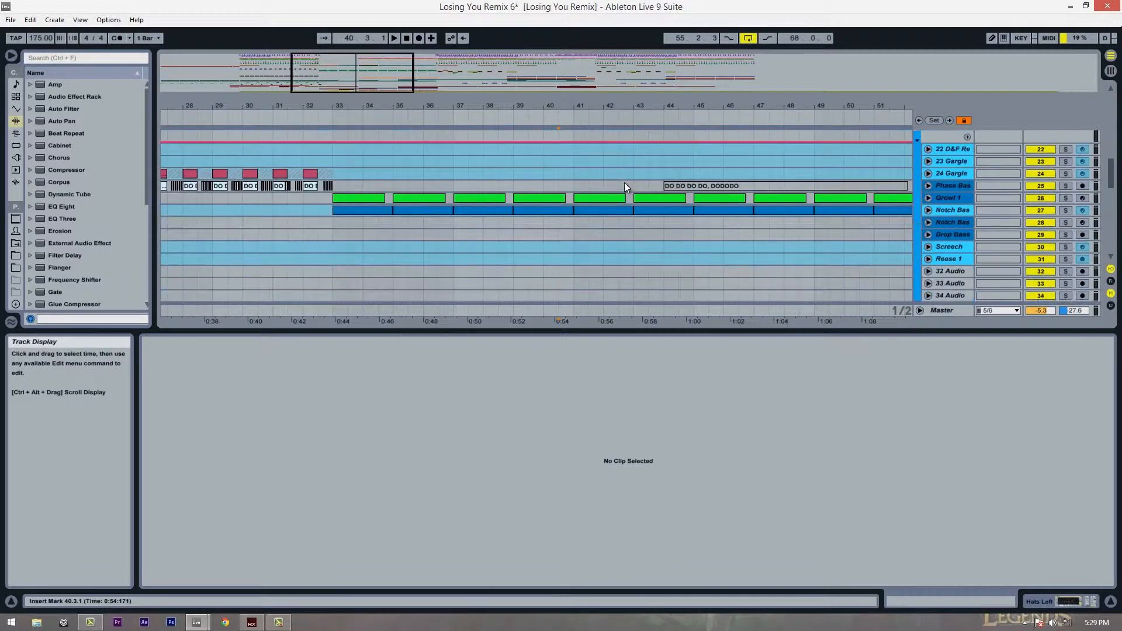
{"action": "scroll", "coordinate": [625, 183], "scroll_direction": "up", "scroll_amount": 2}
{"action": "left_click_drag", "start_coordinate": [616, 102], "coordinate": [617, 97]}
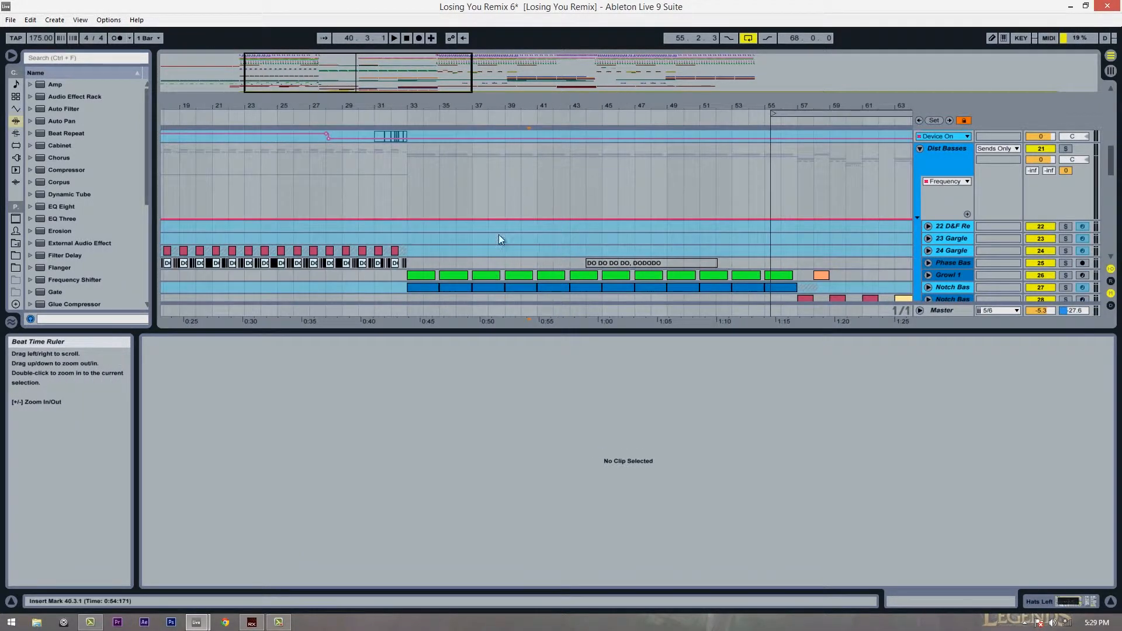
{"action": "scroll", "coordinate": [499, 234], "scroll_direction": "up", "scroll_amount": 10}
{"action": "left_click", "coordinate": [409, 226]}
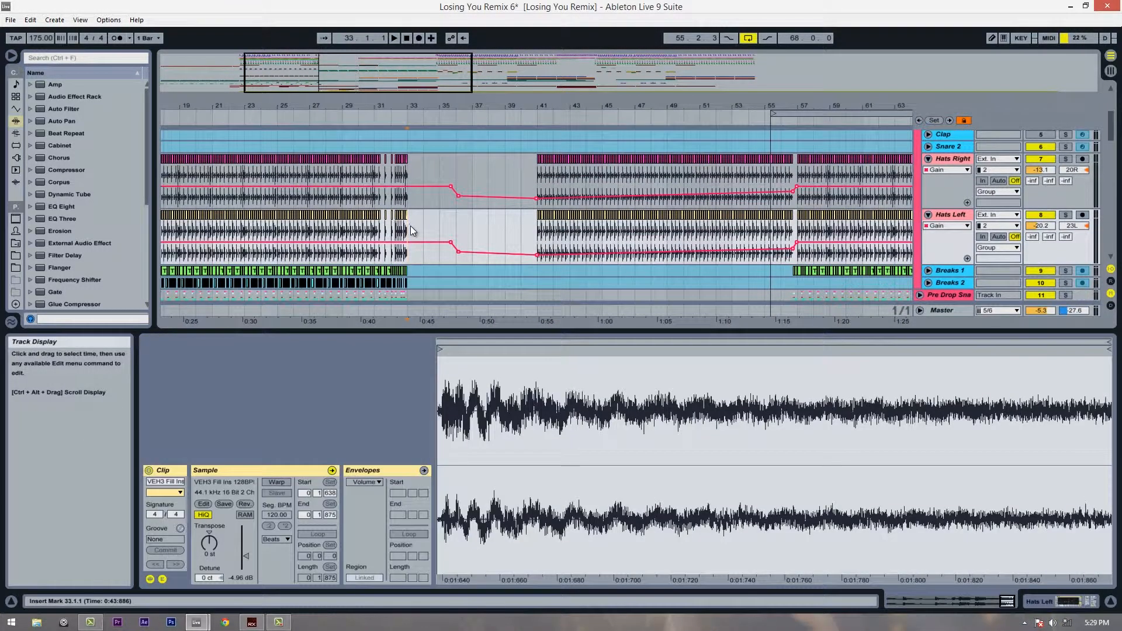
{"action": "scroll", "coordinate": [497, 222], "scroll_direction": "down", "scroll_amount": 3}
{"action": "key", "text": "space"}
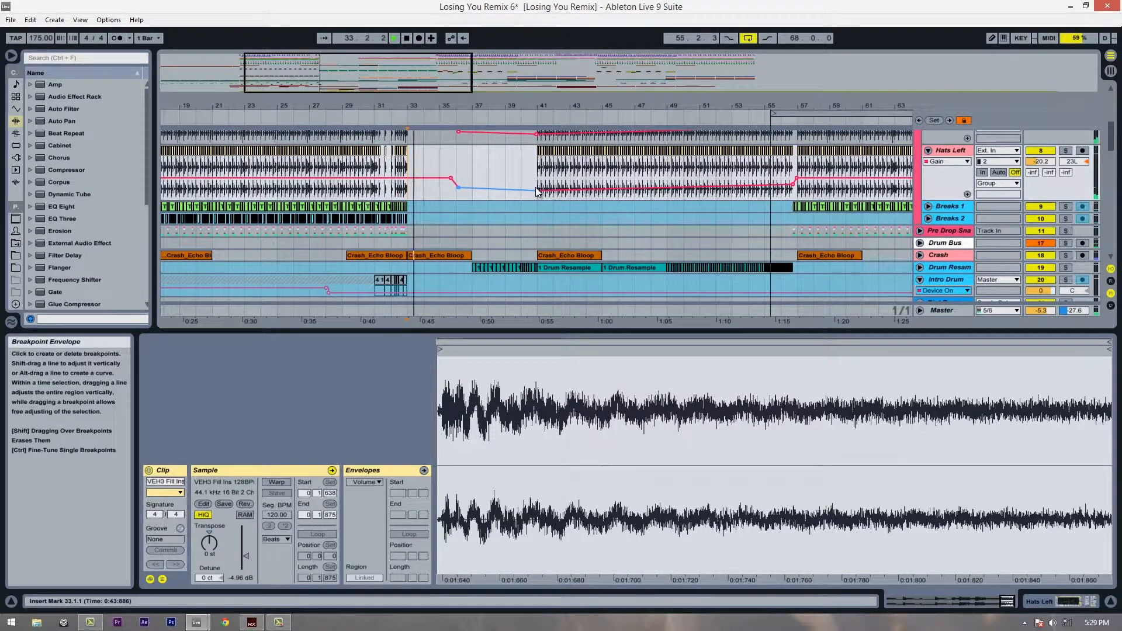
{"action": "left_click_drag", "start_coordinate": [522, 107], "coordinate": [521, 112]}
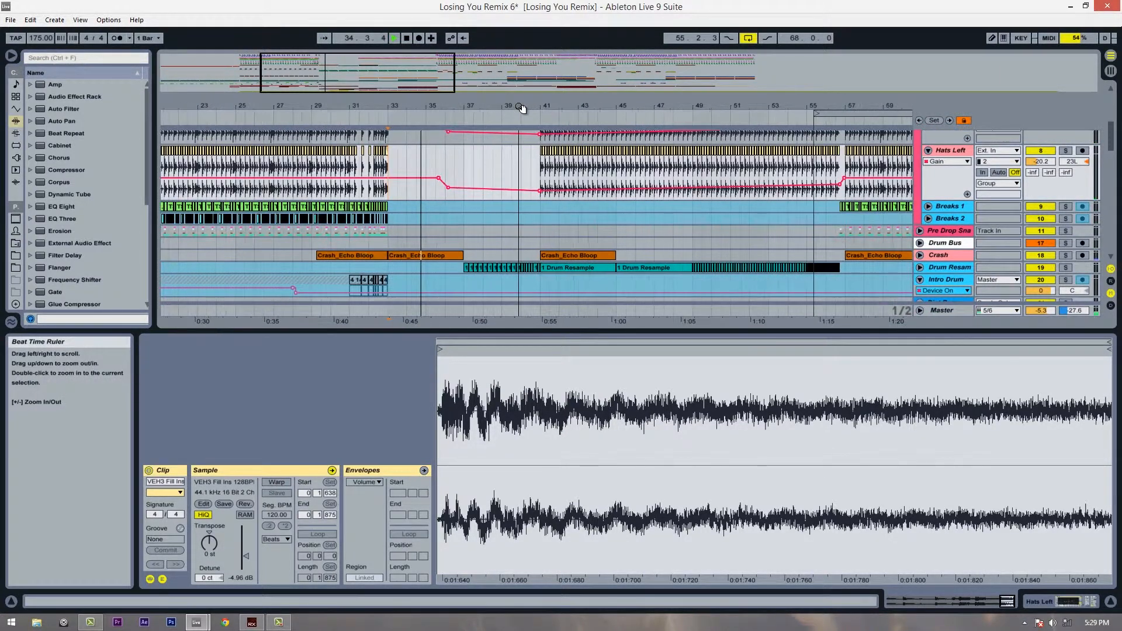
{"action": "scroll", "coordinate": [590, 242], "scroll_direction": "up", "scroll_amount": 2}
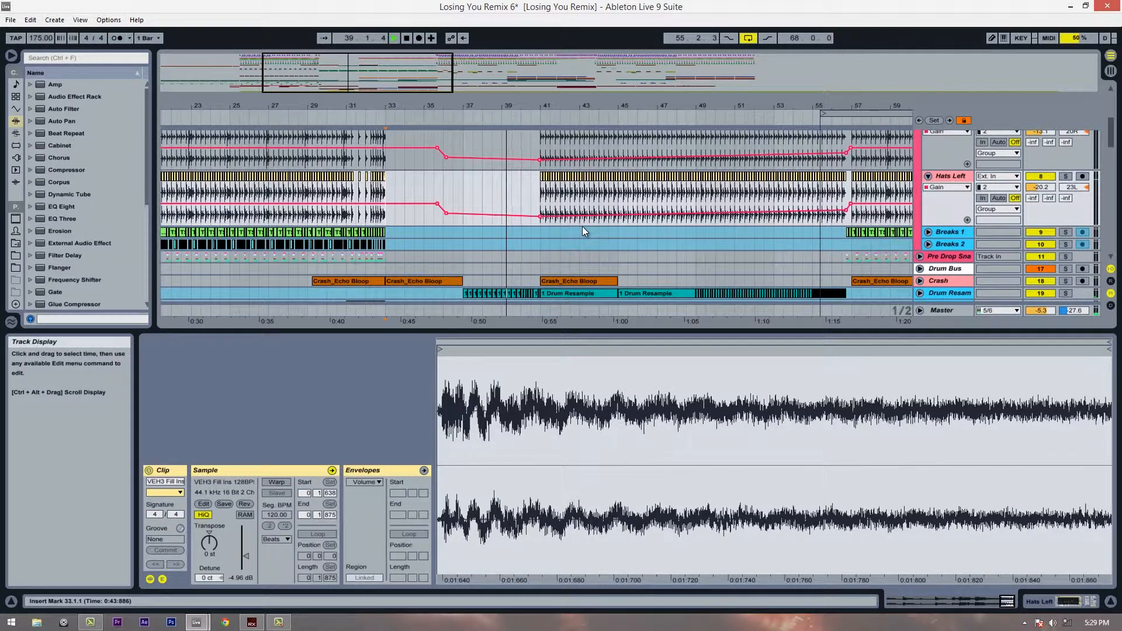
{"action": "scroll", "coordinate": [699, 217], "scroll_direction": "down", "scroll_amount": 1}
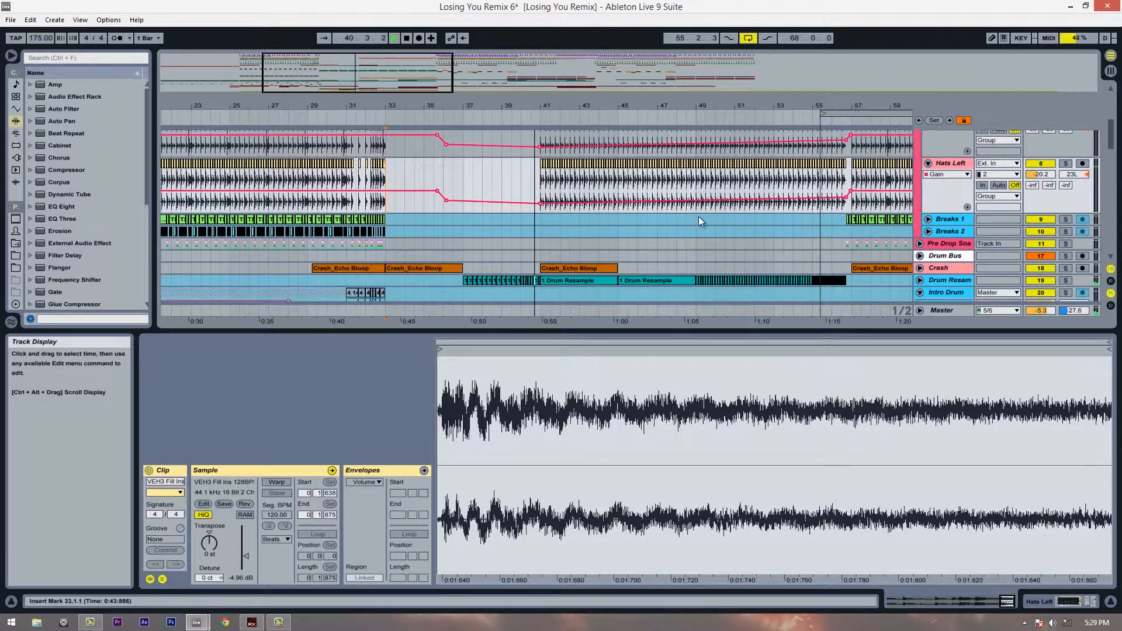
{"action": "scroll", "coordinate": [699, 218], "scroll_direction": "up", "scroll_amount": 2}
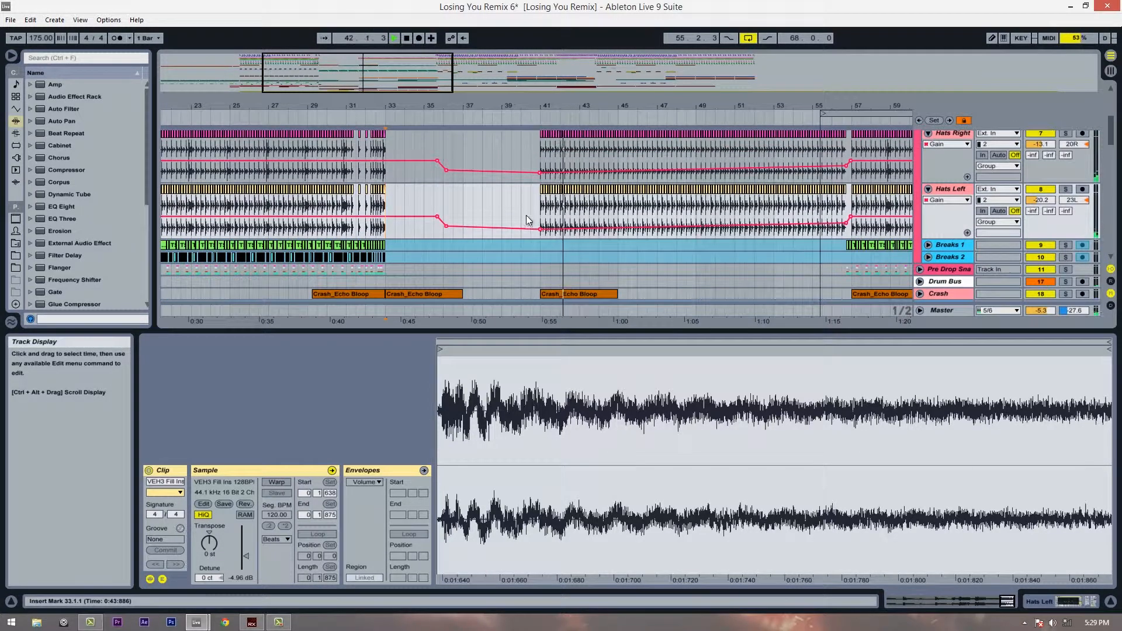
- Lower the bar 41 gain breakpoints to about -23.1 dB on Hats Left and about -21.9 dB on Hats Right, then stop playback
{"action": "mouse_move", "coordinate": [542, 231]}
{"action": "left_click_drag", "start_coordinate": [542, 230], "coordinate": [541, 233]}
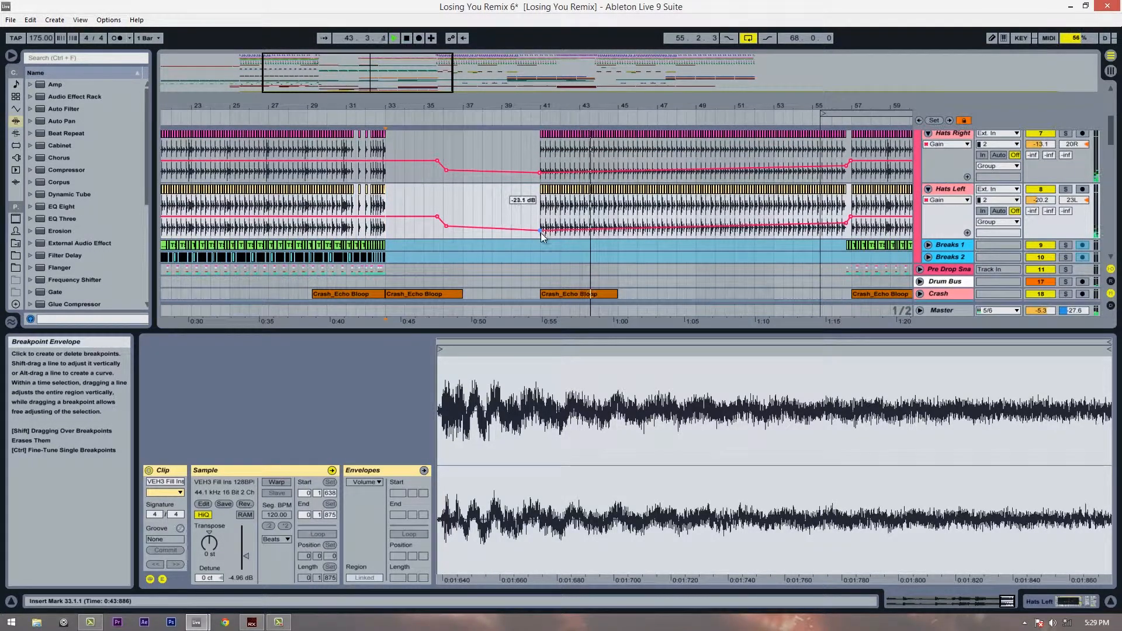
{"action": "mouse_move", "coordinate": [541, 173]}
{"action": "left_click_drag", "start_coordinate": [540, 173], "coordinate": [539, 173]}
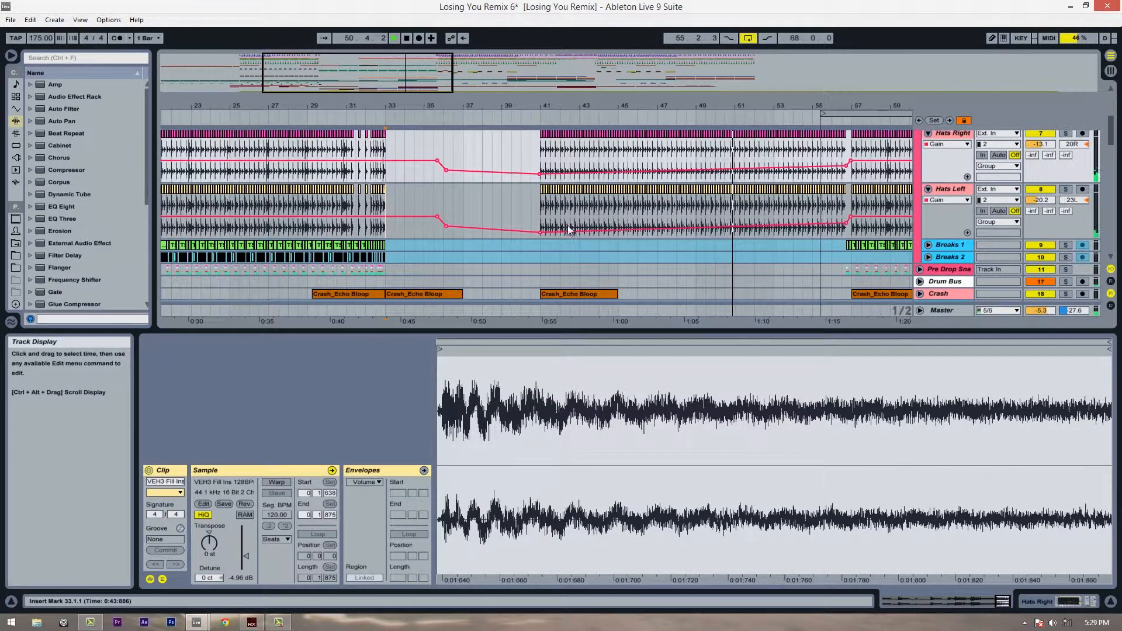
{"action": "key", "text": "space"}
{"action": "mouse_move", "coordinate": [541, 175]}
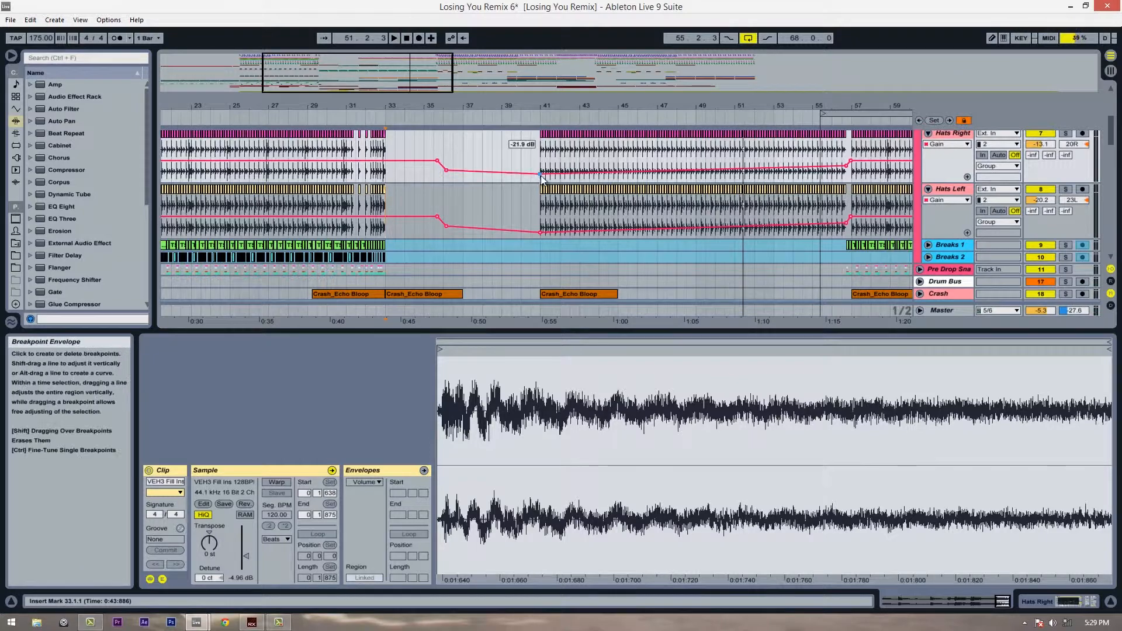
- Find the Chirp track in the FX group and briefly play its first one-shot clip from 35.1.1
{"action": "left_click", "coordinate": [442, 153]}
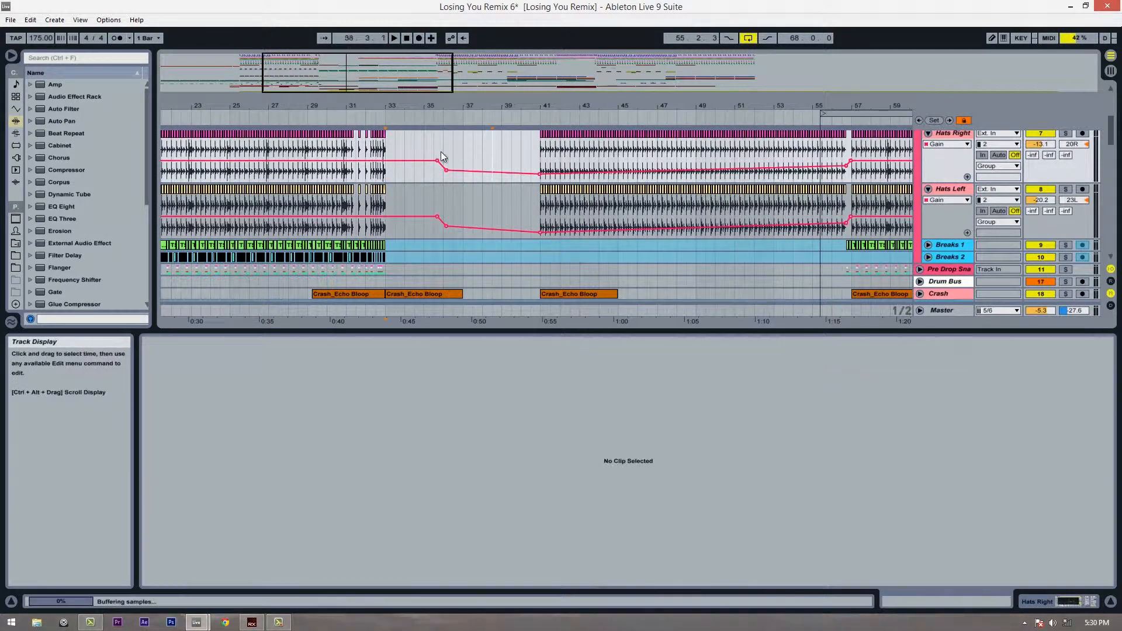
{"action": "left_click", "coordinate": [389, 151]}
{"action": "scroll", "coordinate": [423, 175], "scroll_direction": "down", "scroll_amount": 15}
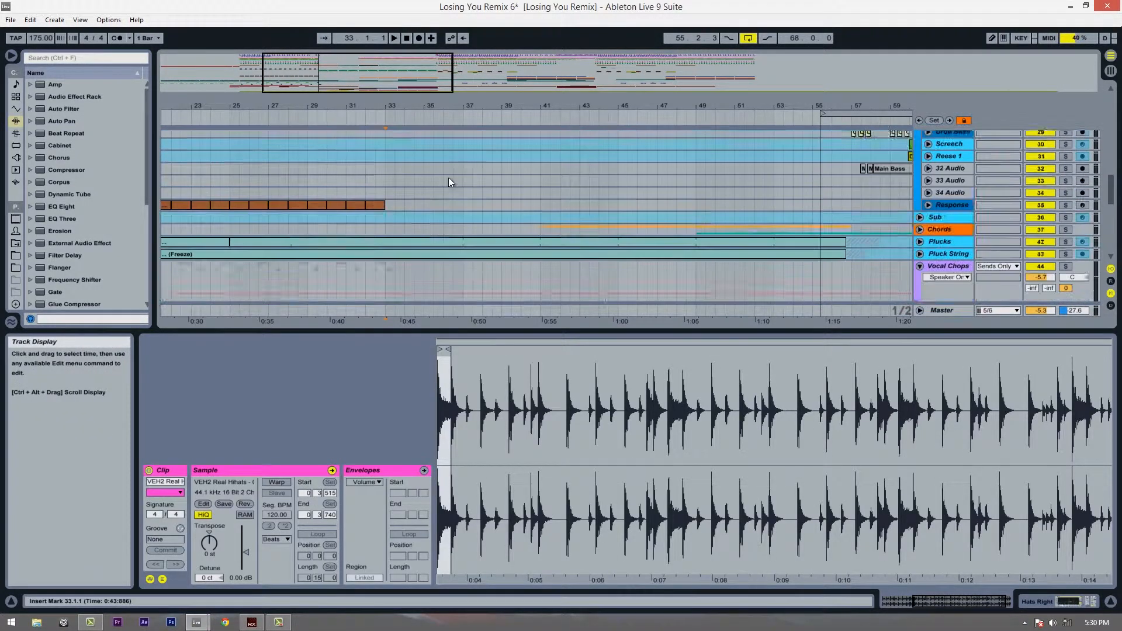
{"action": "scroll", "coordinate": [447, 175], "scroll_direction": "down", "scroll_amount": 5}
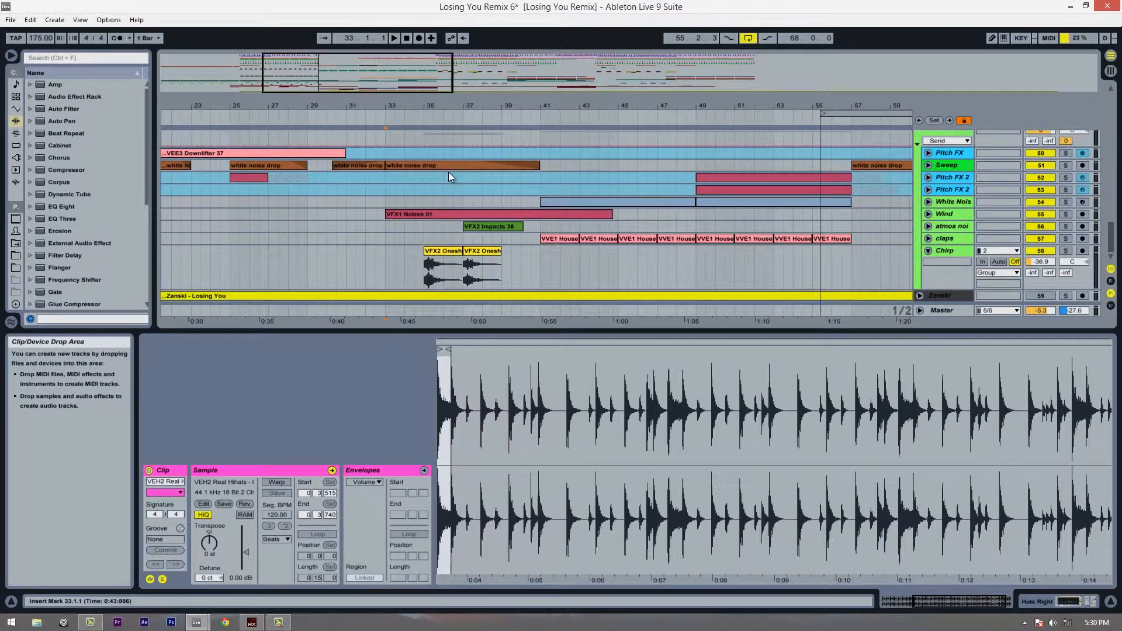
{"action": "left_click", "coordinate": [423, 267]}
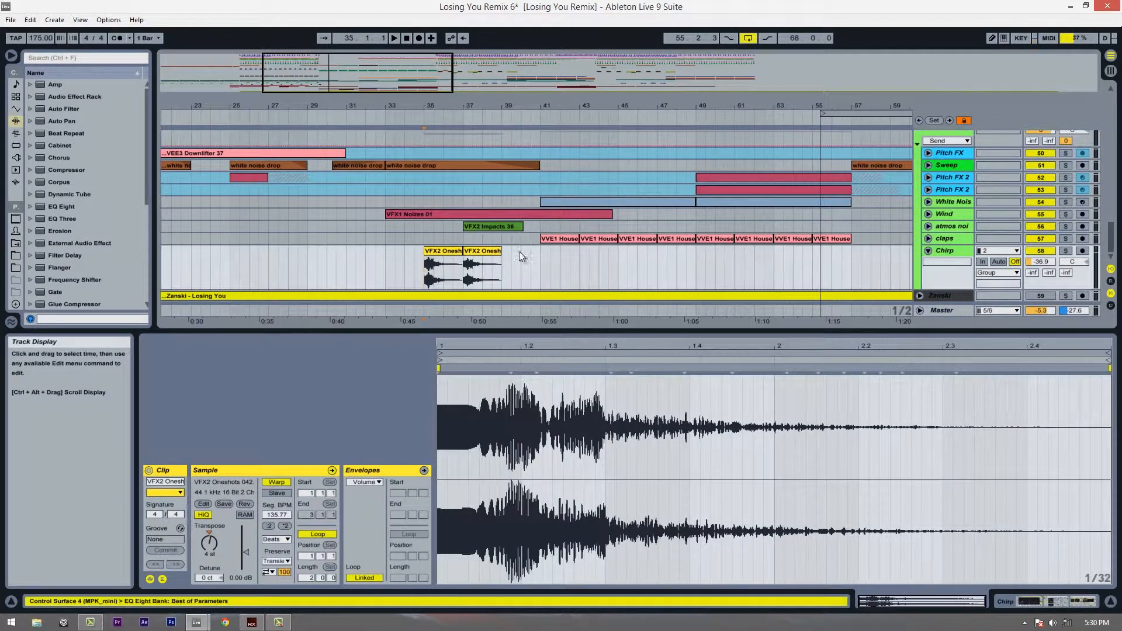
{"action": "key", "text": "space"}
{"action": "key", "text": "space"}
- Inspect the second Chirp clip's transpose and gain settings, then solo Chirp and play both clips from 35.1.1
{"action": "left_click", "coordinate": [456, 255]}
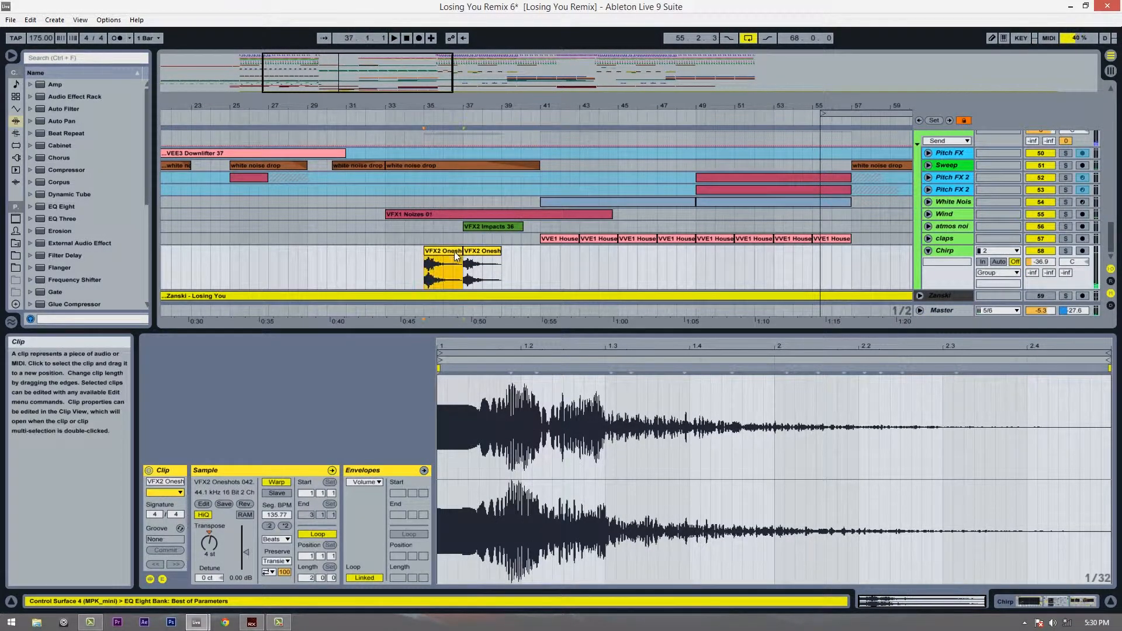
{"action": "left_click", "coordinate": [470, 250]}
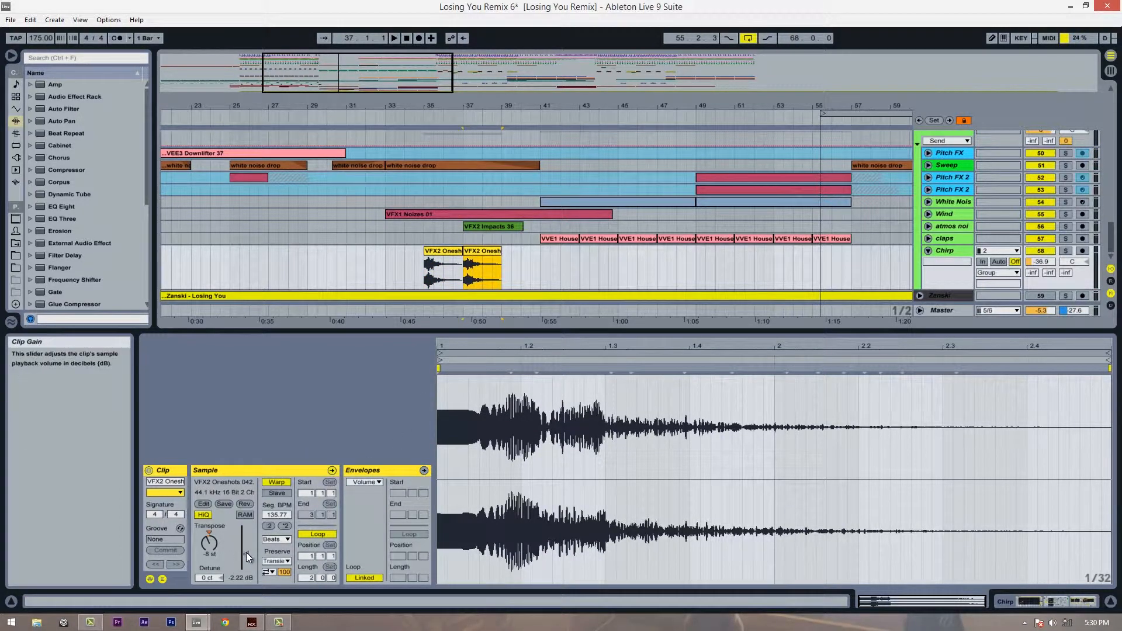
{"action": "left_click", "coordinate": [441, 276]}
{"action": "left_click", "coordinate": [1065, 250]}
{"action": "key", "text": "space"}
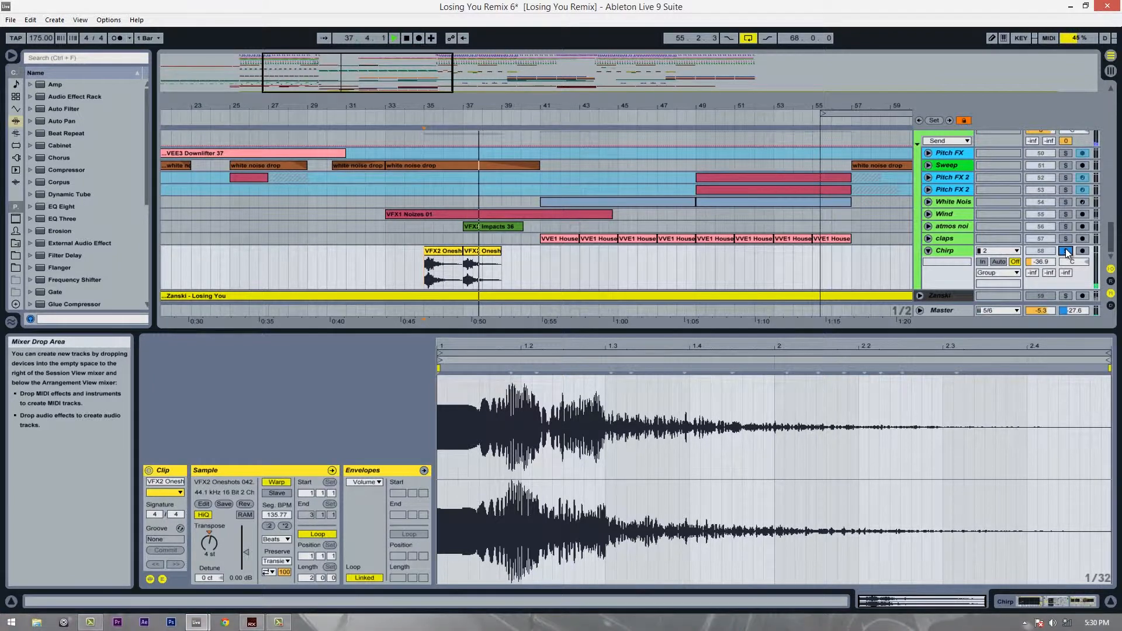
- Return to the Hats tracks, place the insert marker at 33.1.1 and check the Hats Right gain breakpoint at bar 41
{"action": "scroll", "coordinate": [447, 198], "scroll_direction": "up", "scroll_amount": 15}
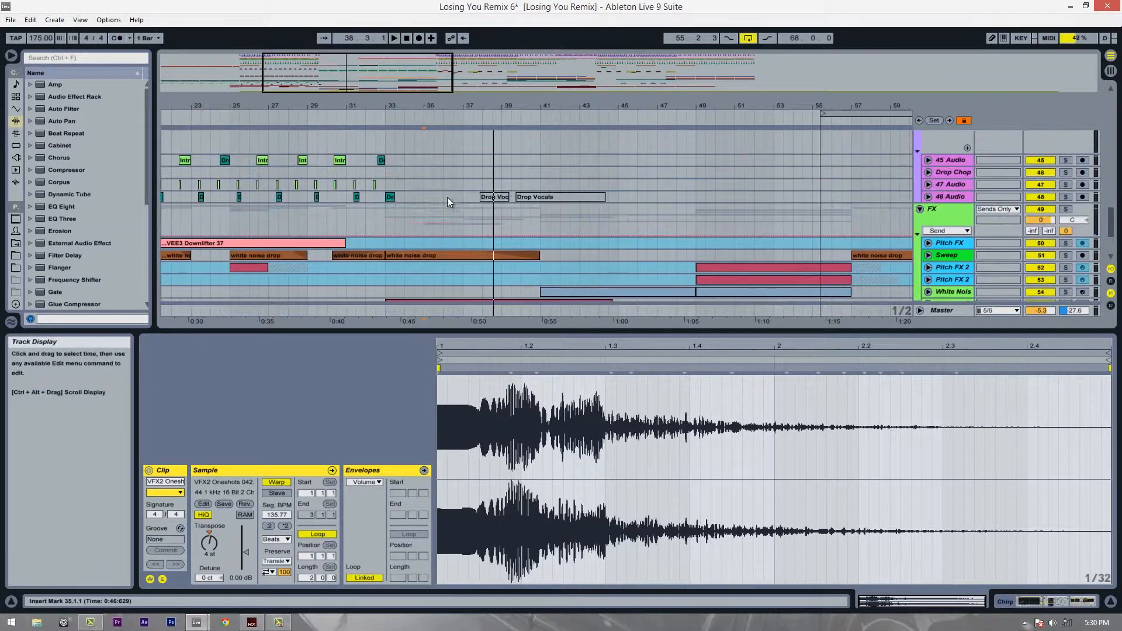
{"action": "scroll", "coordinate": [448, 197], "scroll_direction": "up", "scroll_amount": 7}
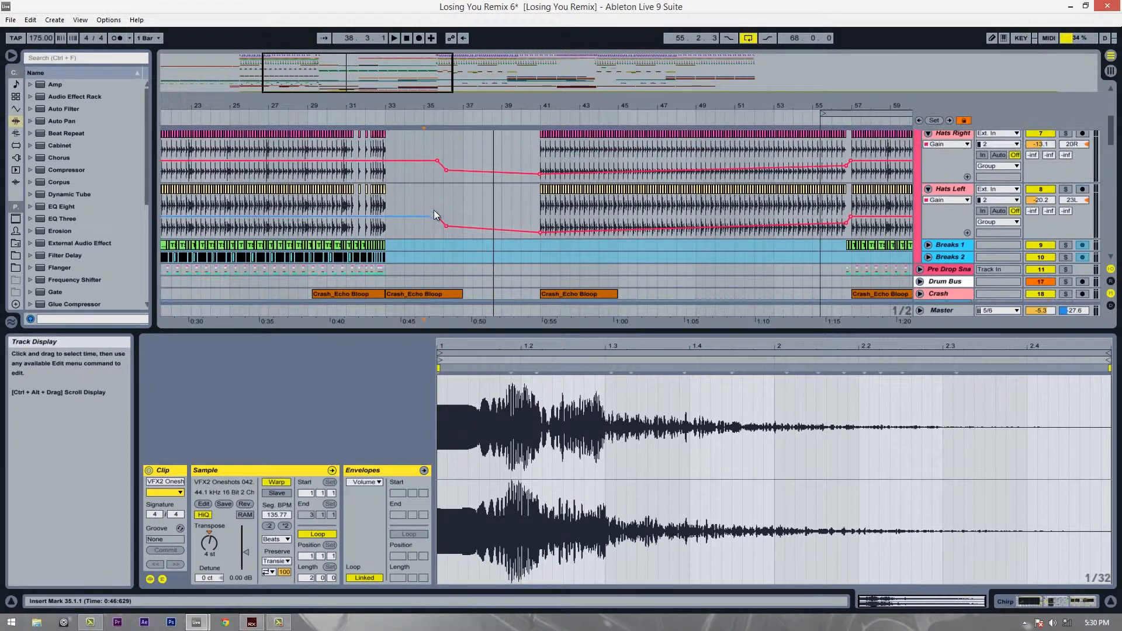
{"action": "left_click", "coordinate": [433, 191]}
{"action": "scroll", "coordinate": [435, 192], "scroll_direction": "down", "scroll_amount": 4}
{"action": "left_click_drag", "start_coordinate": [508, 111], "coordinate": [510, 122]}
{"action": "scroll", "coordinate": [410, 175], "scroll_direction": "up", "scroll_amount": 3}
{"action": "left_click", "coordinate": [406, 174]}
{"action": "left_click", "coordinate": [362, 193]}
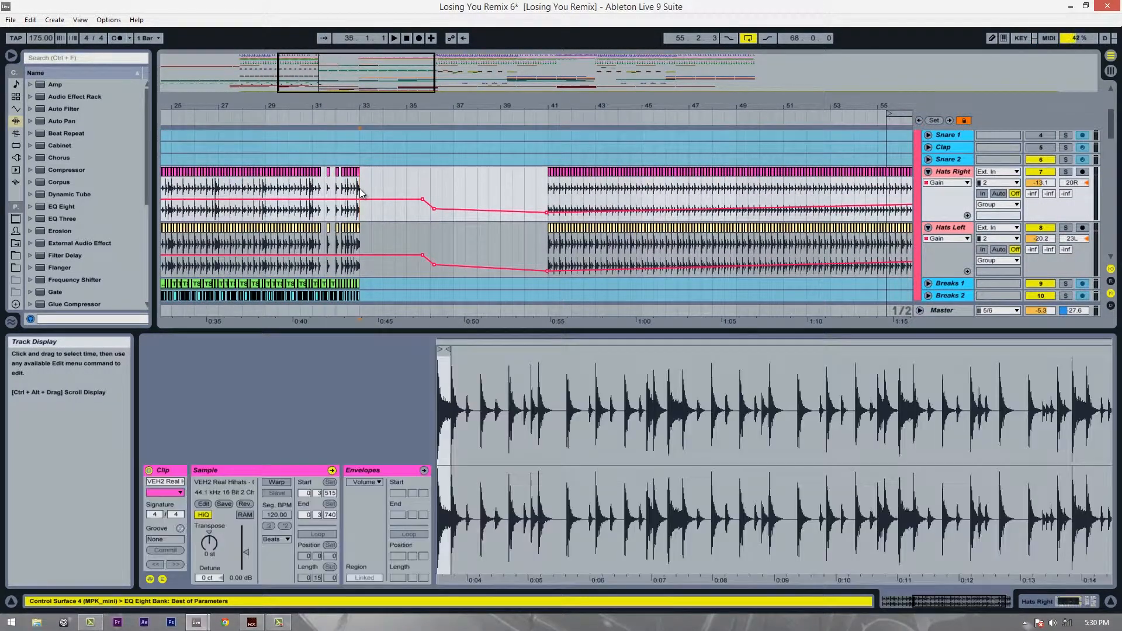
{"action": "scroll", "coordinate": [548, 175], "scroll_direction": "down", "scroll_amount": 2}
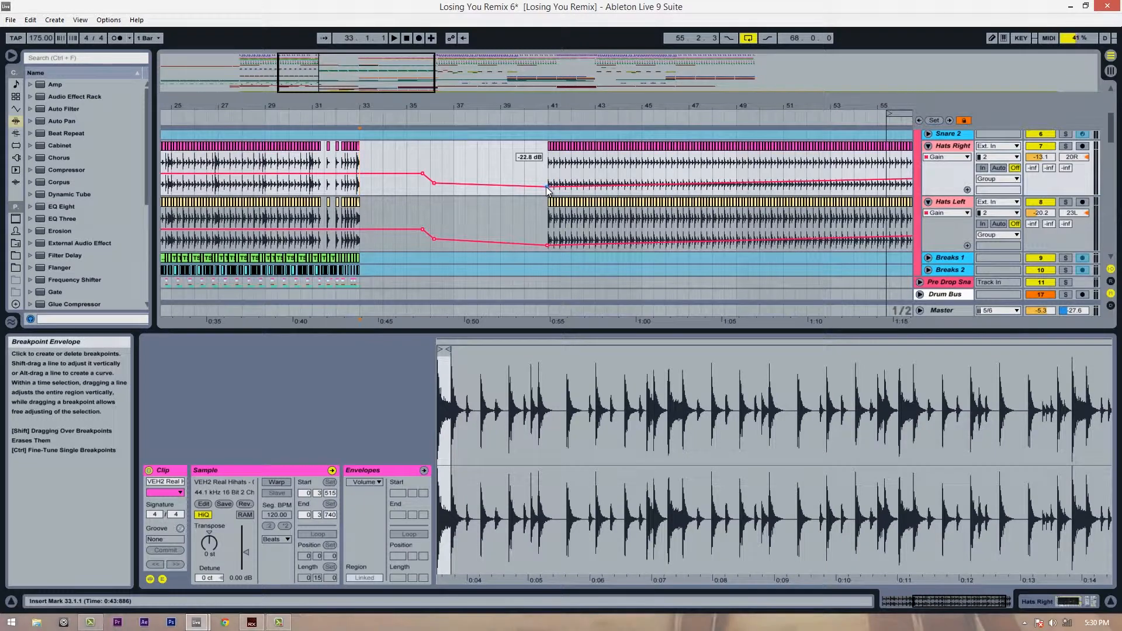
- Check the Hats Left gain breakpoint at bar 41, then start playback from 33.1.1
{"action": "left_click", "coordinate": [548, 248]}
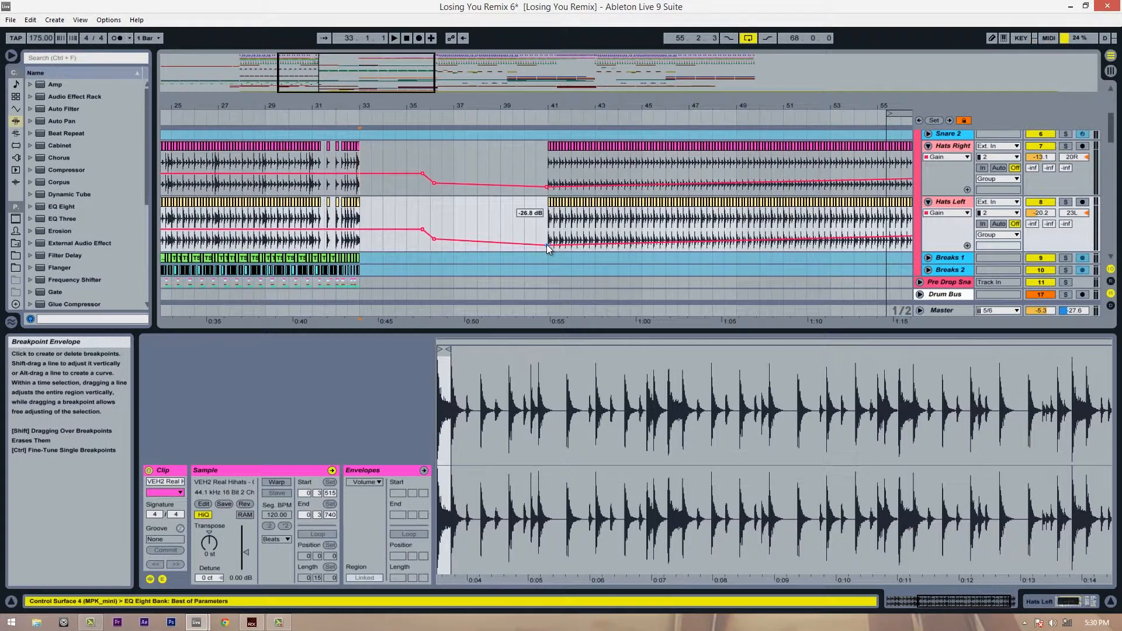
{"action": "left_click", "coordinate": [357, 160]}
{"action": "mouse_move", "coordinate": [555, 110]}
{"action": "left_mouse_down"}
{"action": "mouse_move", "coordinate": [522, 103]}
{"action": "mouse_move", "coordinate": [586, 106]}
{"action": "left_mouse_up"}
{"action": "scroll", "coordinate": [321, 187], "scroll_direction": "up", "scroll_amount": 2}
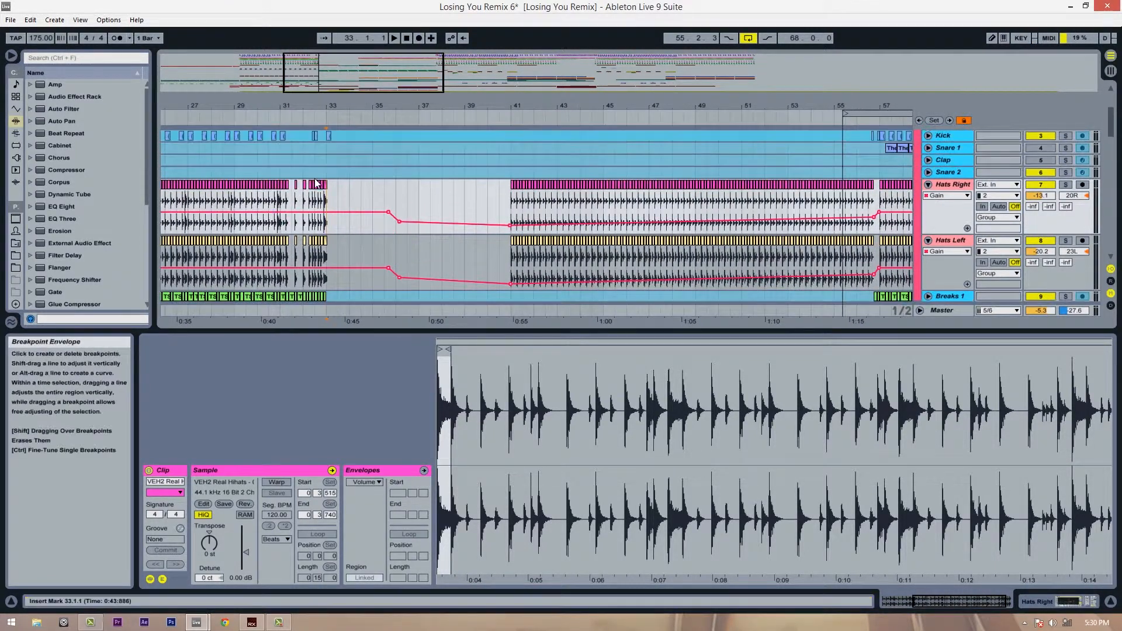
{"action": "scroll", "coordinate": [343, 158], "scroll_direction": "up", "scroll_amount": 2}
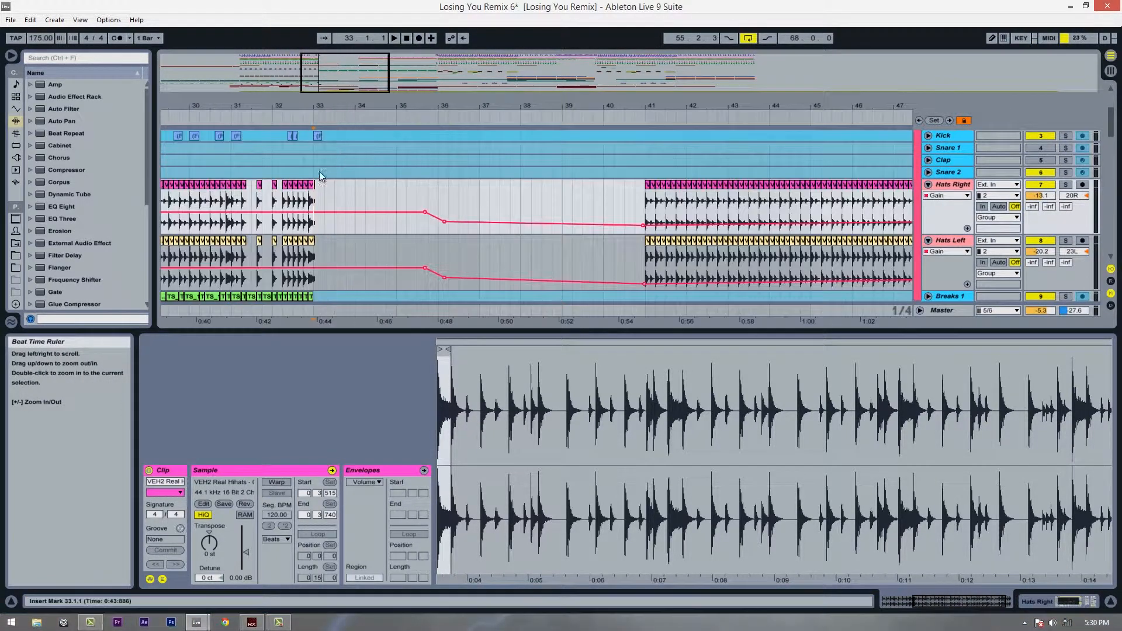
{"action": "left_click_drag", "start_coordinate": [338, 108], "coordinate": [281, 103]}
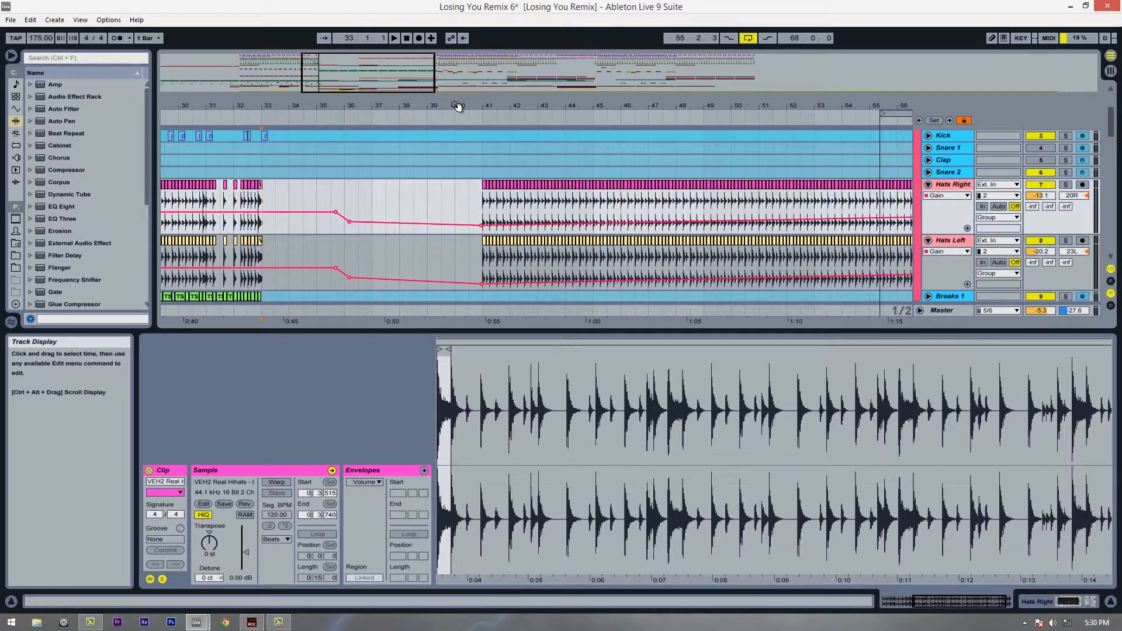
{"action": "left_click_drag", "start_coordinate": [459, 106], "coordinate": [459, 95]}
{"action": "key", "text": "space"}
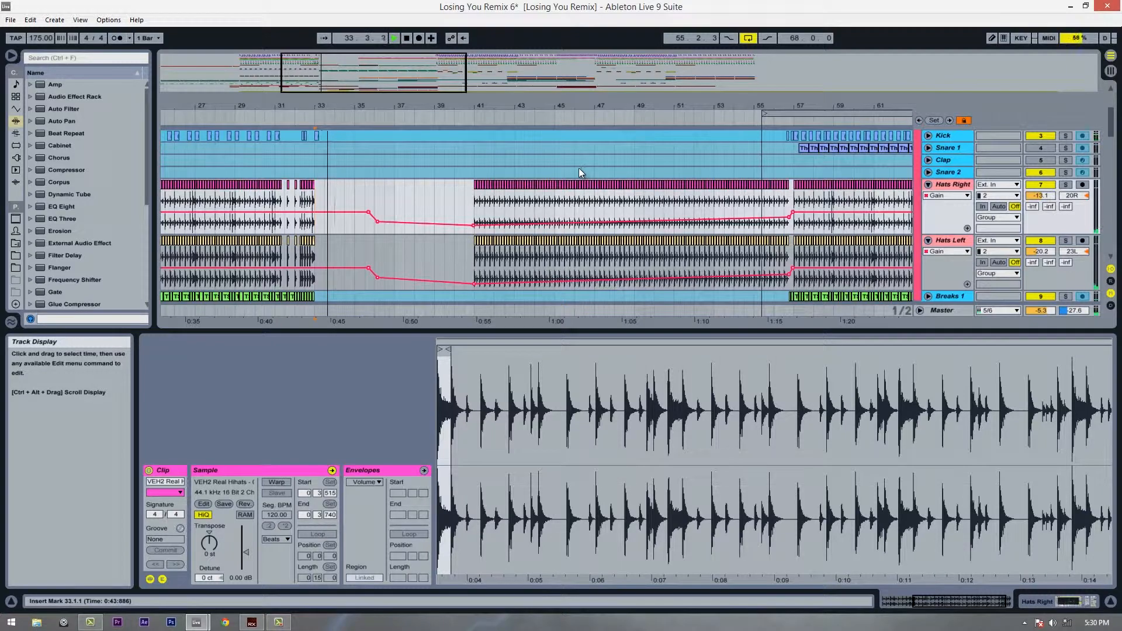
- Listen to the rising hats and Drum Resample build from bar 33 into the drop at bar 57, stopping around bar 62
{"action": "scroll", "coordinate": [525, 161], "scroll_direction": "down", "scroll_amount": 5}
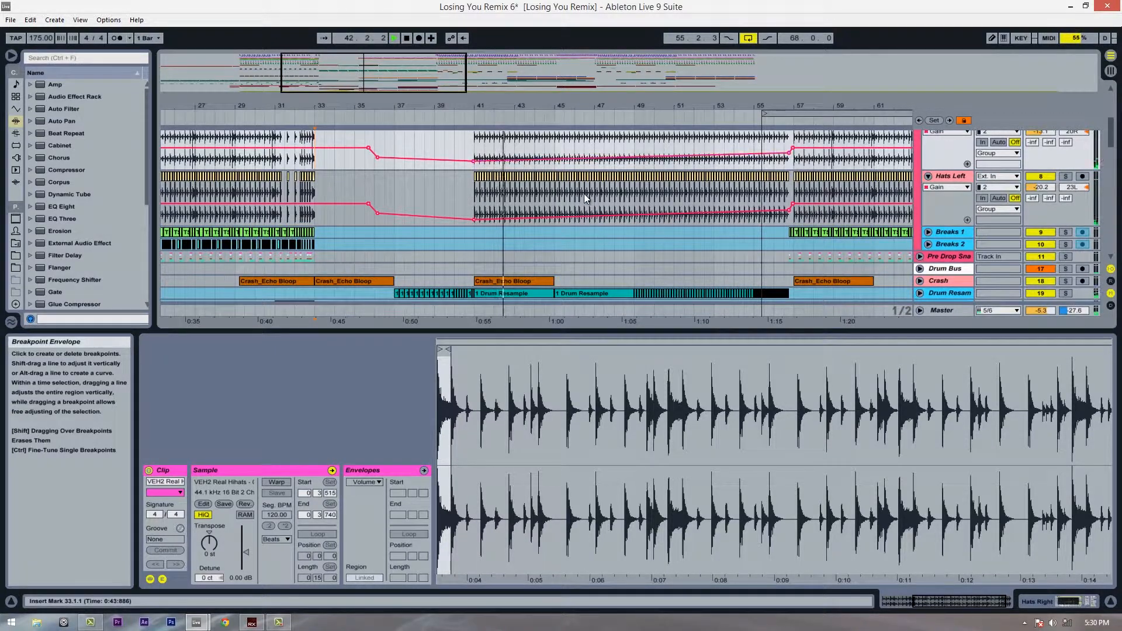
{"action": "scroll", "coordinate": [586, 198], "scroll_direction": "up", "scroll_amount": 1}
{"action": "scroll", "coordinate": [586, 198], "scroll_direction": "up", "scroll_amount": 1}
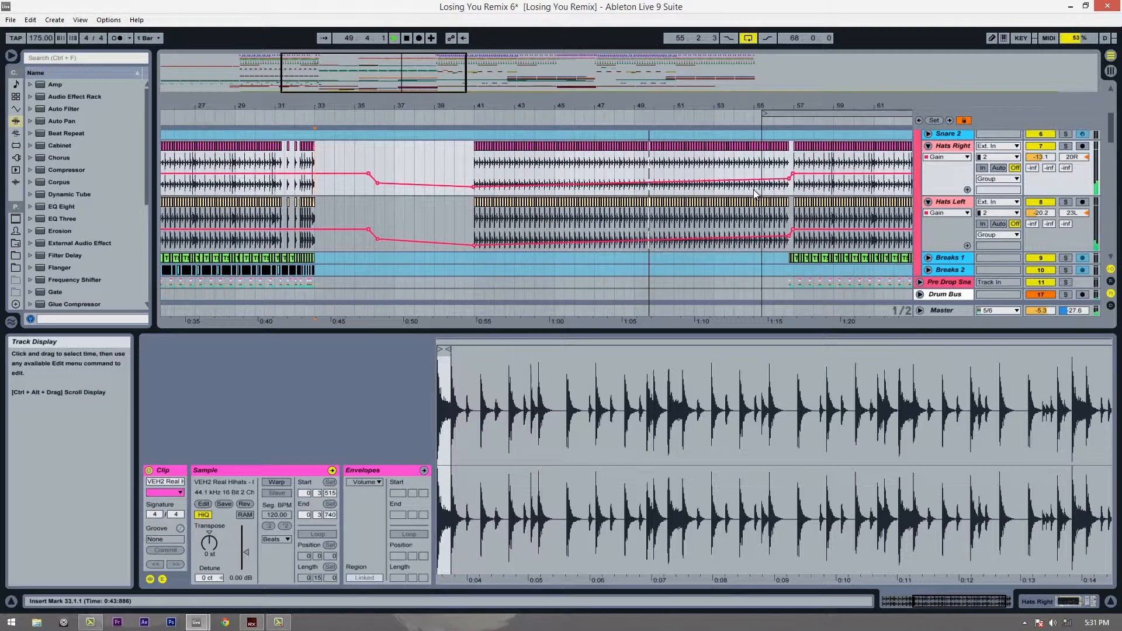
{"action": "scroll", "coordinate": [756, 195], "scroll_direction": "down", "scroll_amount": 1}
{"action": "scroll", "coordinate": [754, 194], "scroll_direction": "down", "scroll_amount": 4}
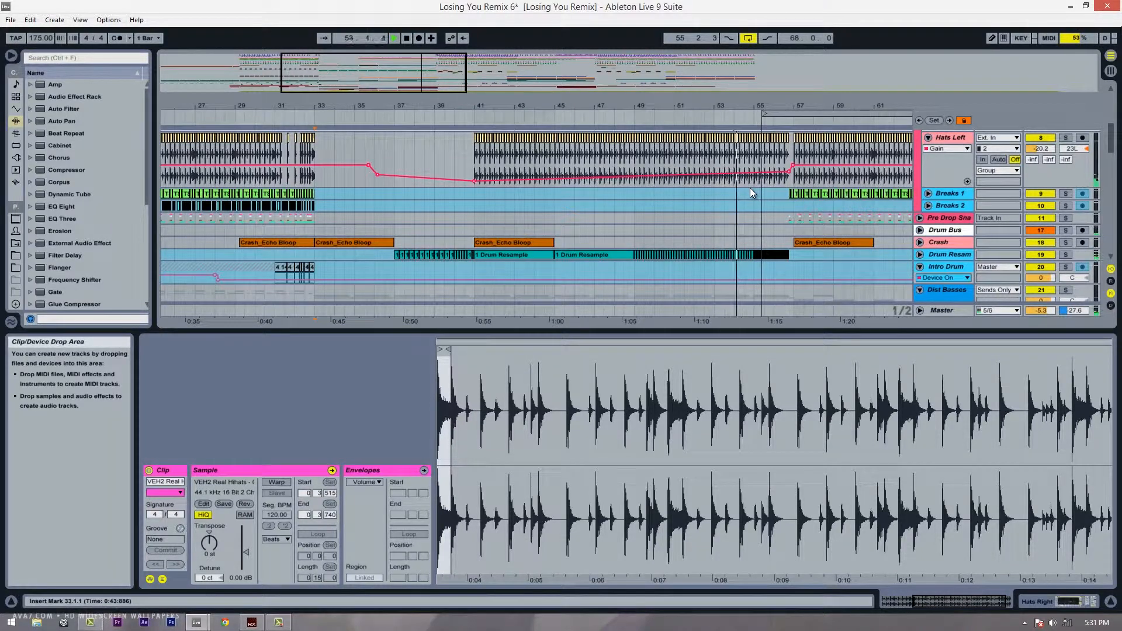
{"action": "left_click_drag", "start_coordinate": [793, 106], "coordinate": [795, 104]}
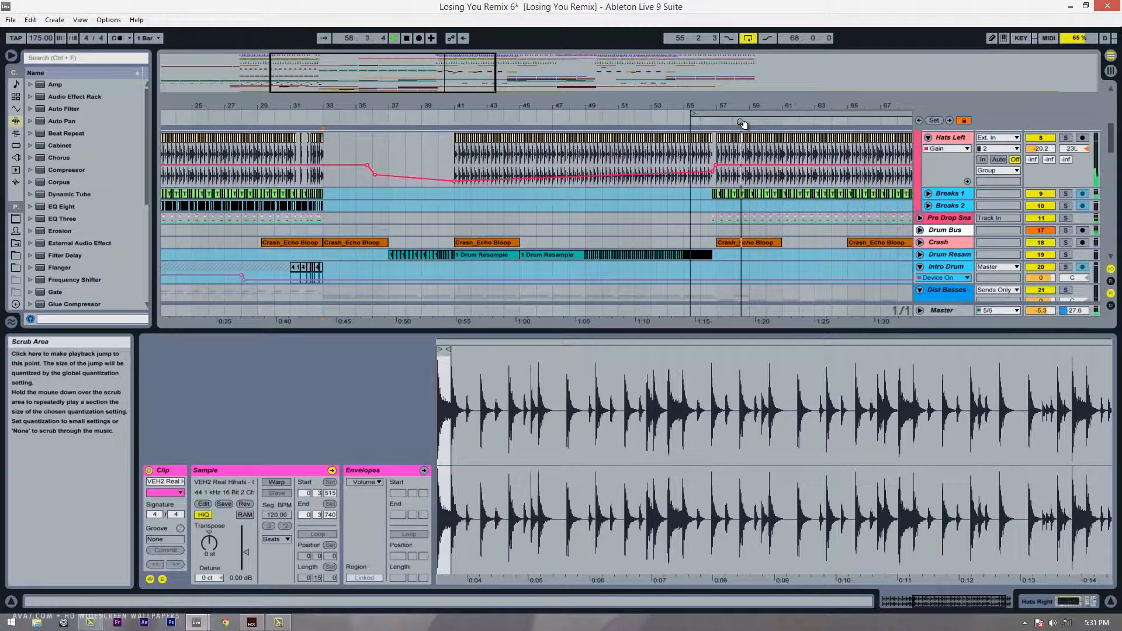
{"action": "left_click_drag", "start_coordinate": [741, 122], "coordinate": [654, 121]}
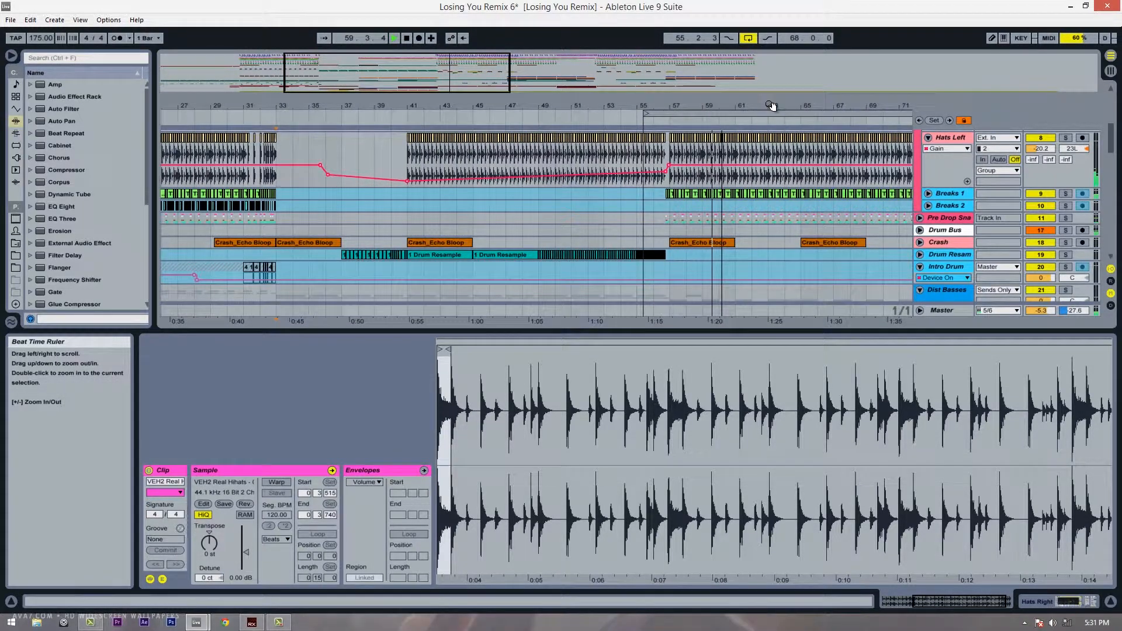
{"action": "left_click_drag", "start_coordinate": [771, 106], "coordinate": [673, 107]}
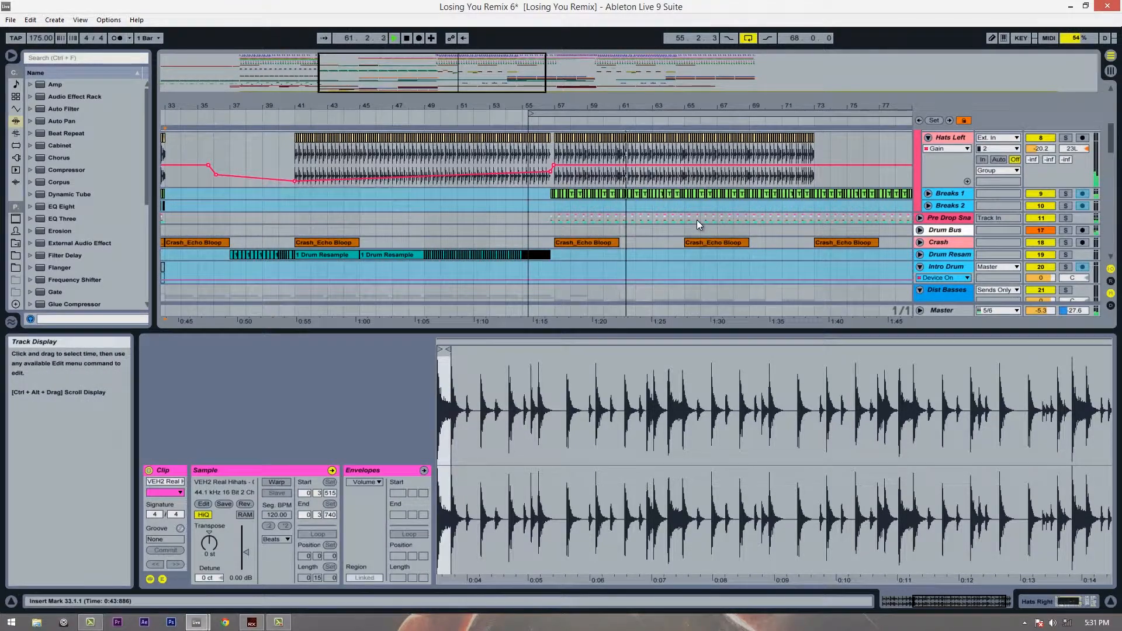
{"action": "scroll", "coordinate": [697, 219], "scroll_direction": "down", "scroll_amount": 5}
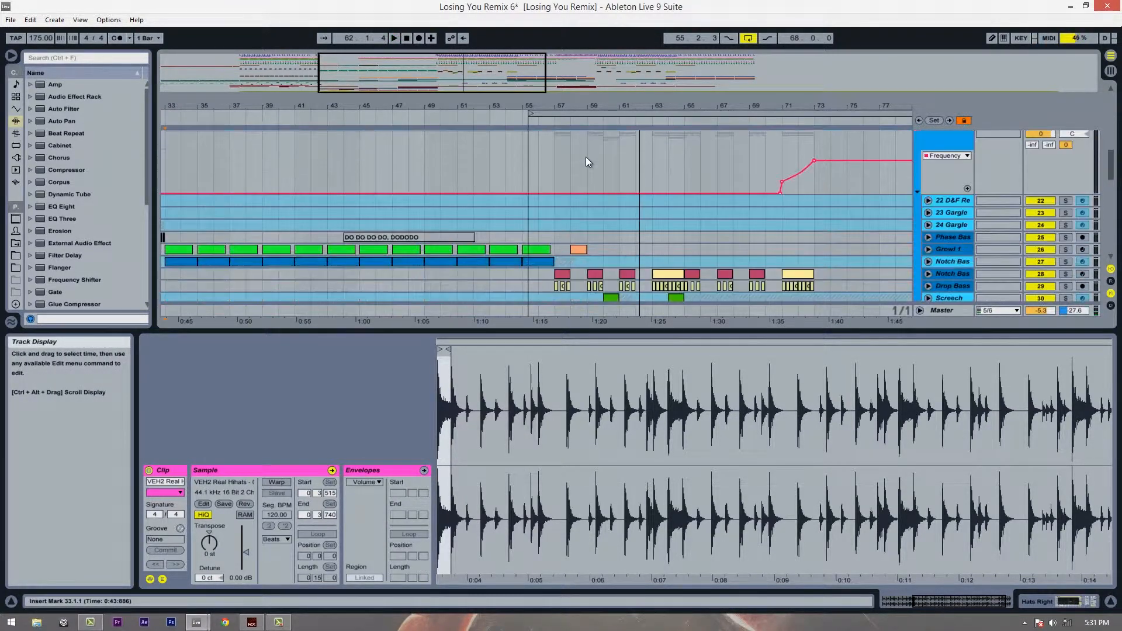
- Place the insert marker at 57.1.1 on the Phase Bass track, where the drop starts
{"action": "scroll", "coordinate": [546, 183], "scroll_direction": "up", "scroll_amount": 10}
{"action": "left_click", "coordinate": [545, 180]}
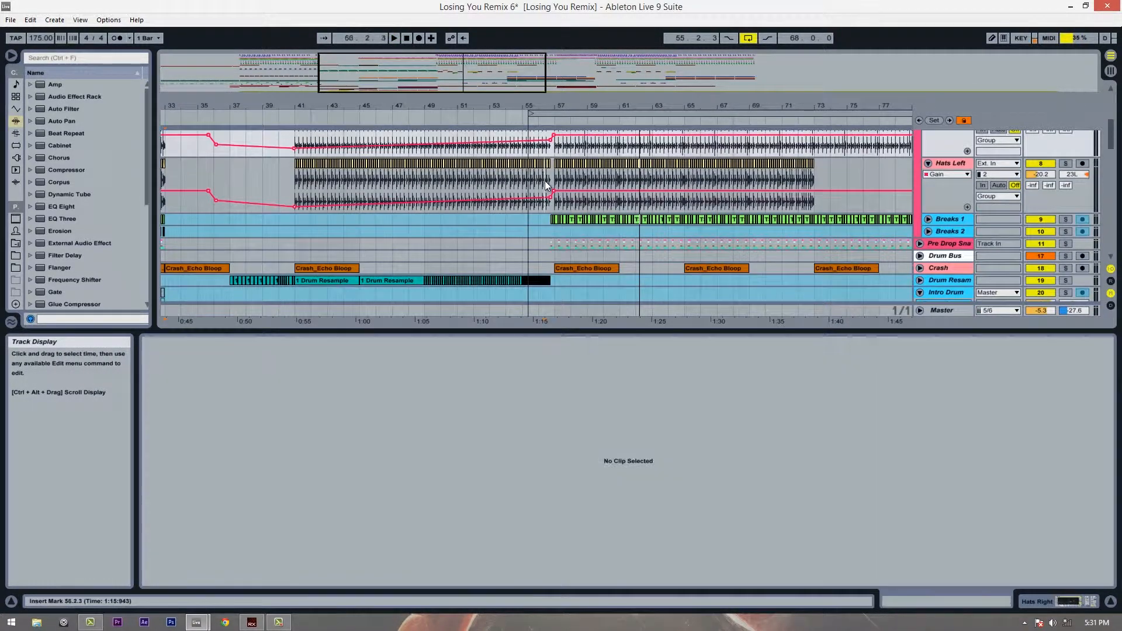
{"action": "scroll", "coordinate": [545, 181], "scroll_direction": "up", "scroll_amount": 3}
{"action": "left_click_drag", "start_coordinate": [557, 111], "coordinate": [557, 104]}
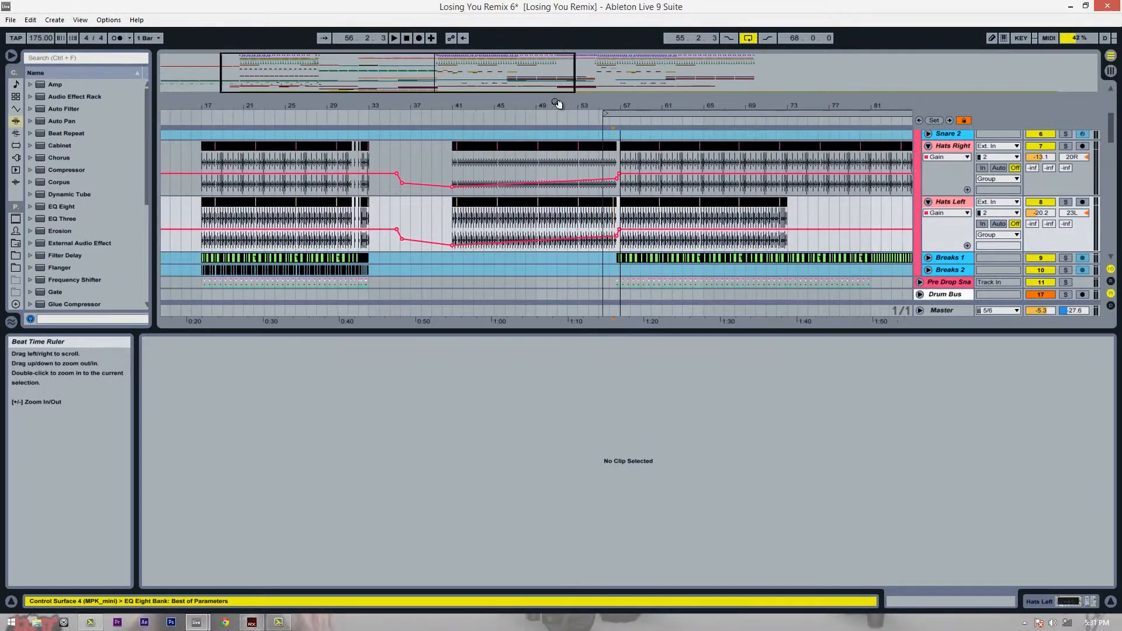
{"action": "scroll", "coordinate": [619, 230], "scroll_direction": "down", "scroll_amount": 8}
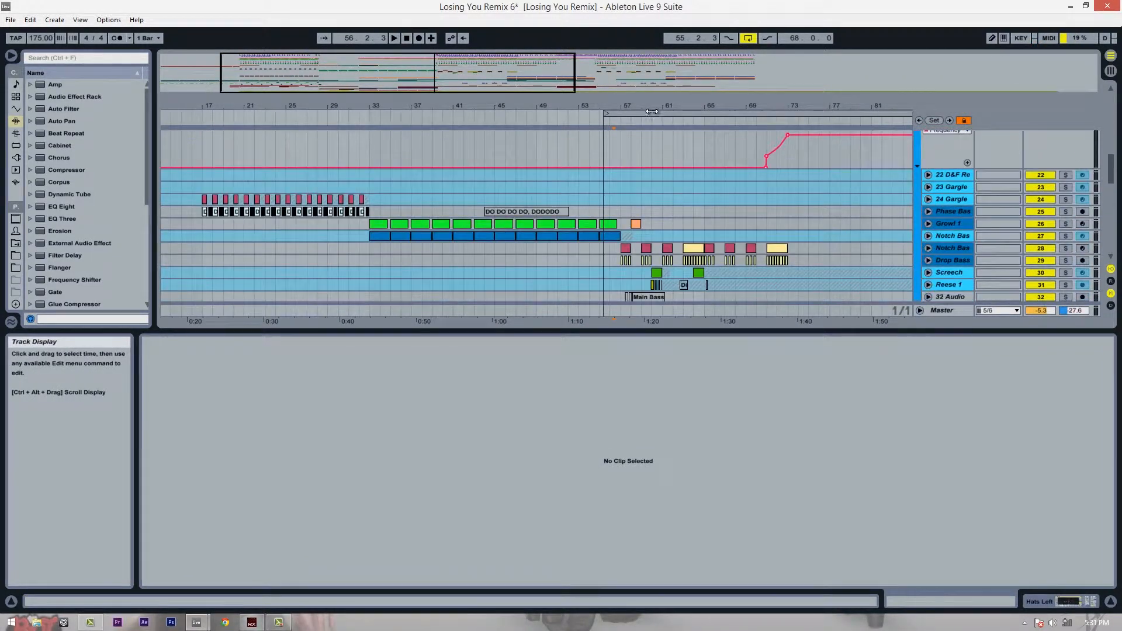
{"action": "left_click_drag", "start_coordinate": [651, 111], "coordinate": [509, 117]}
{"action": "left_click", "coordinate": [496, 213]}
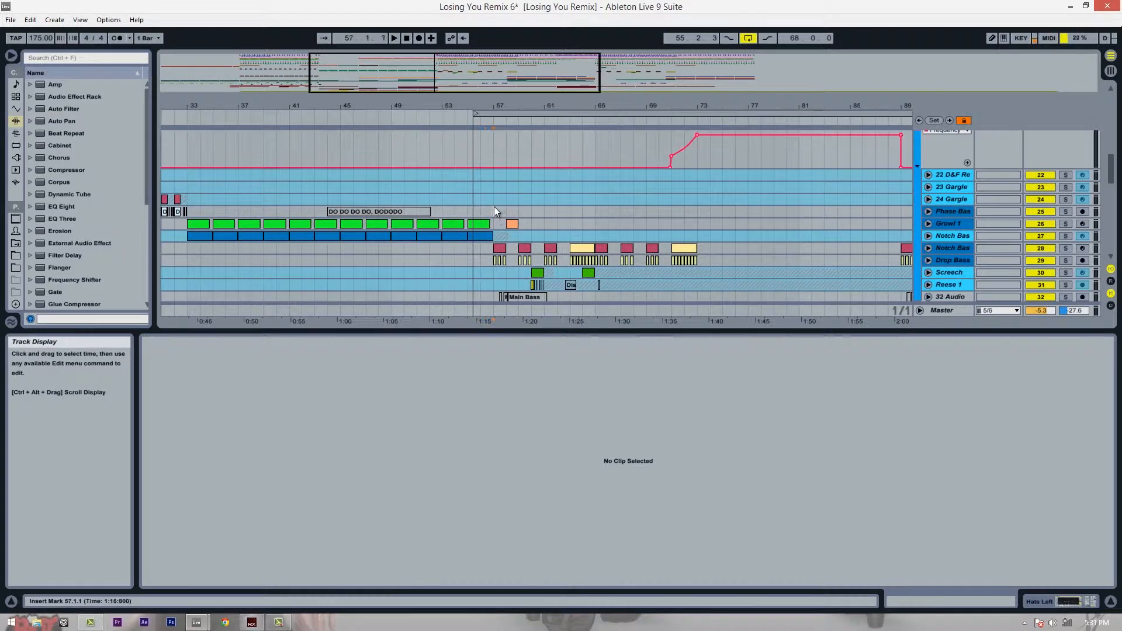
- Select the first Drop Bass clip at 57.1.1 and inspect its sample settings
{"action": "scroll", "coordinate": [495, 208], "scroll_direction": "up", "scroll_amount": 5}
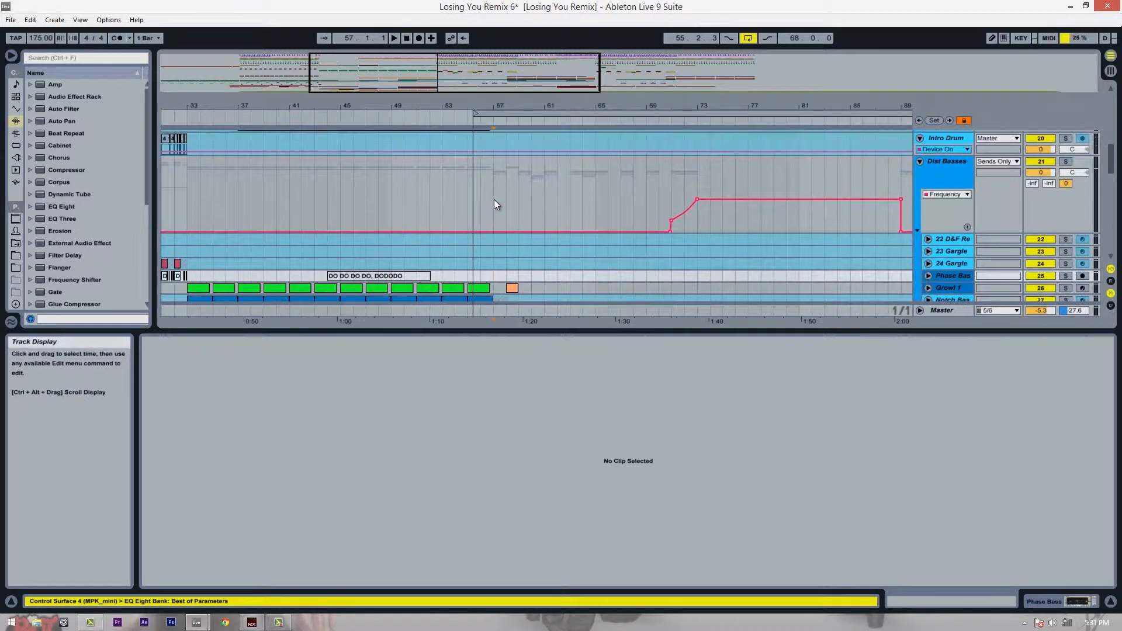
{"action": "scroll", "coordinate": [493, 191], "scroll_direction": "down", "scroll_amount": 5}
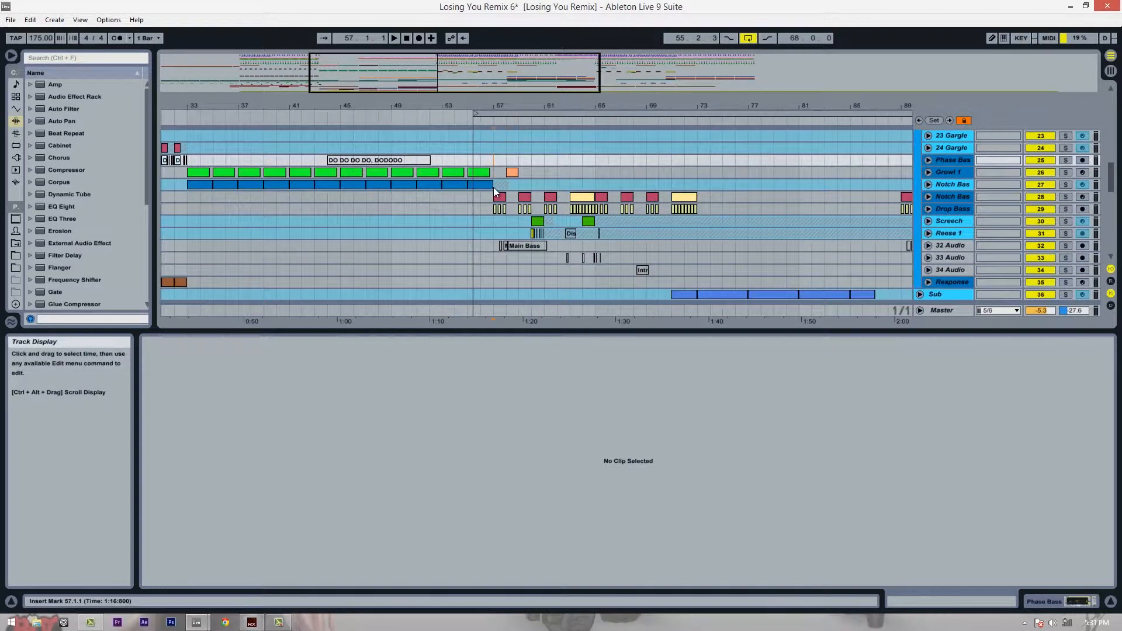
{"action": "left_click", "coordinate": [492, 208]}
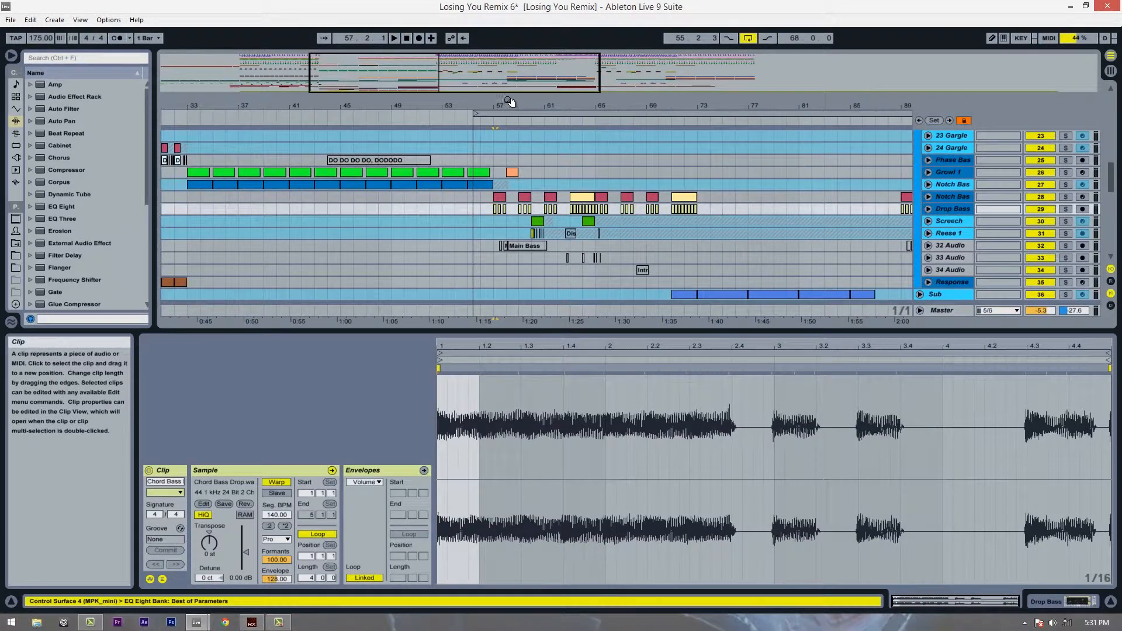
{"action": "left_click_drag", "start_coordinate": [509, 97], "coordinate": [511, 105]}
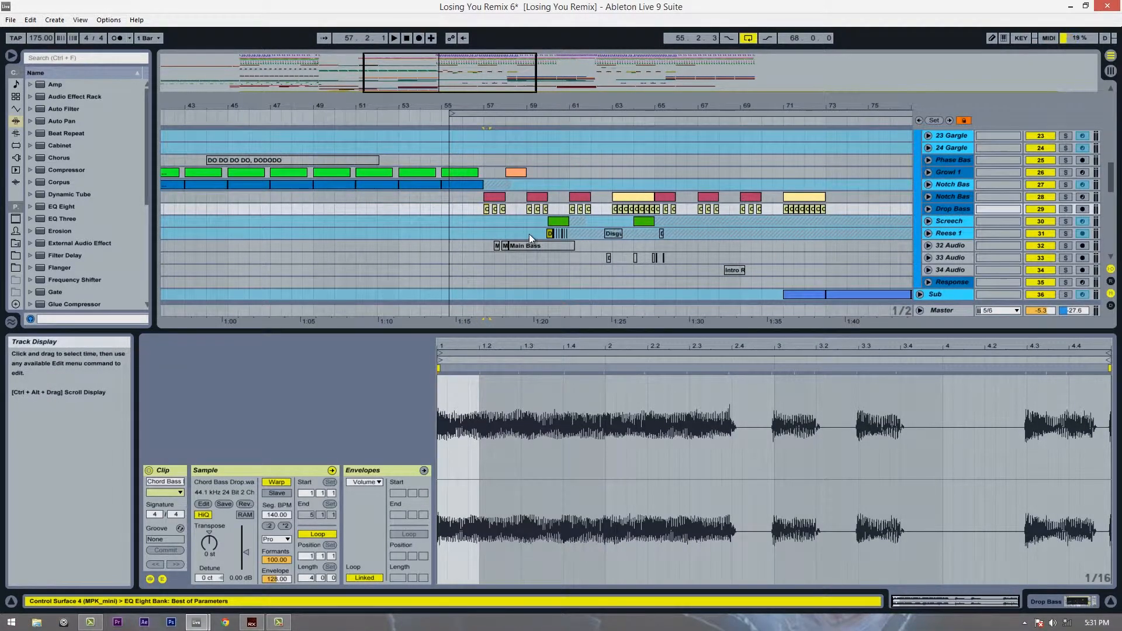
{"action": "scroll", "coordinate": [531, 191], "scroll_direction": "up", "scroll_amount": 2}
{"action": "left_click_drag", "start_coordinate": [573, 103], "coordinate": [572, 111]}
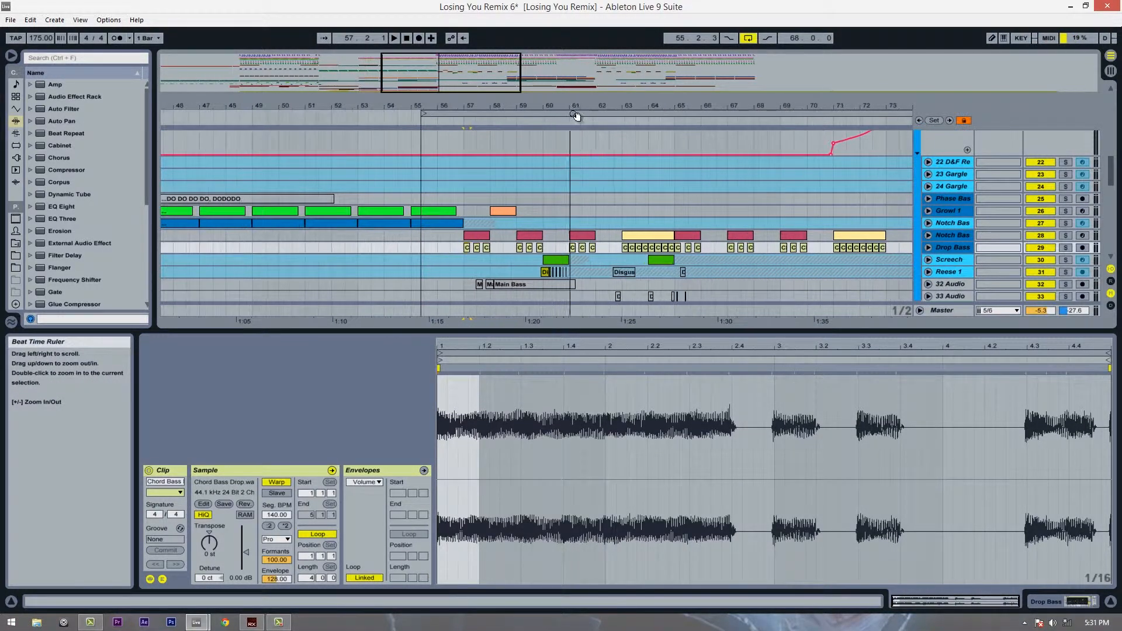
- Look through the tracks beneath the distorted basses and fold the Vocal Chops group
{"action": "scroll", "coordinate": [556, 259], "scroll_direction": "down", "scroll_amount": 3}
{"action": "scroll", "coordinate": [556, 255], "scroll_direction": "down", "scroll_amount": 4}
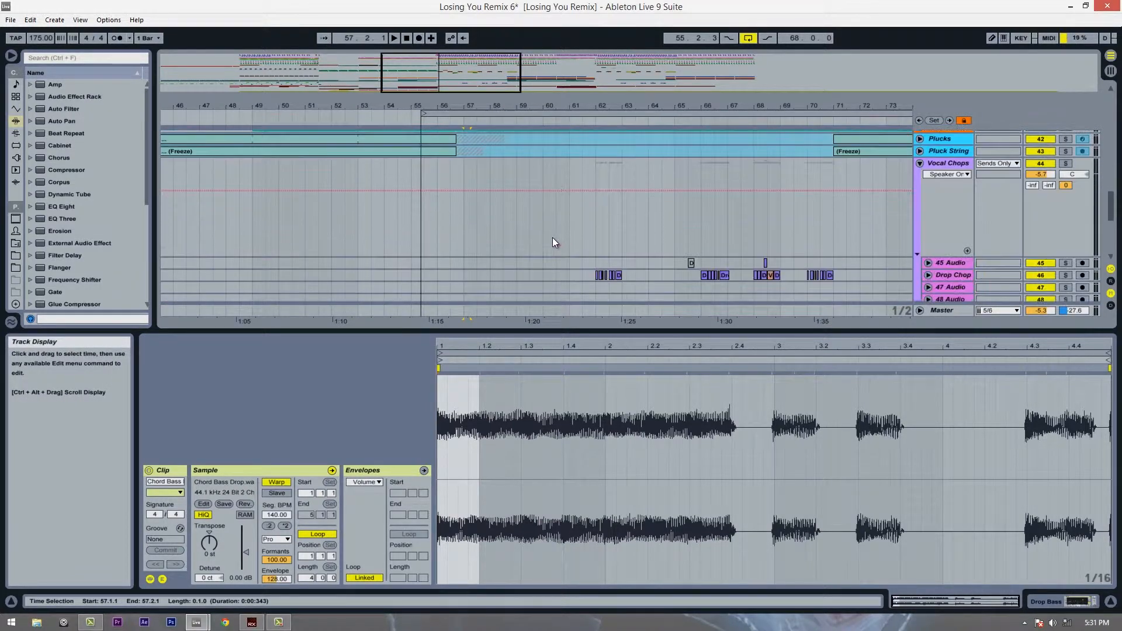
{"action": "scroll", "coordinate": [552, 238], "scroll_direction": "up", "scroll_amount": 2}
{"action": "left_click", "coordinate": [919, 240]}
{"action": "scroll", "coordinate": [905, 226], "scroll_direction": "up", "scroll_amount": 12}
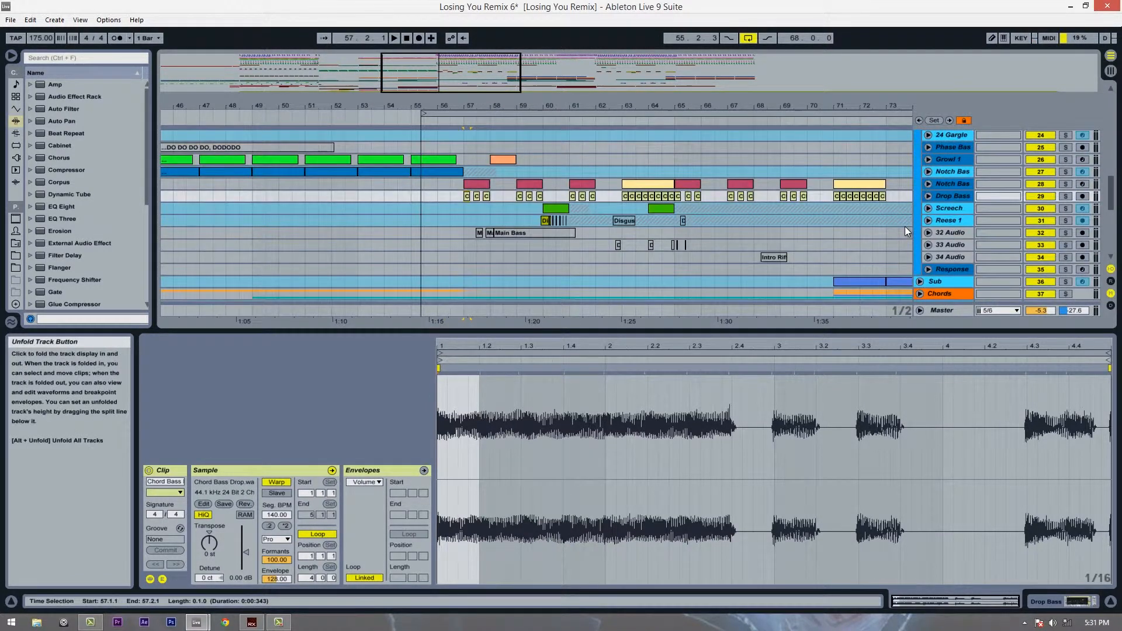
{"action": "left_click", "coordinate": [920, 213]}
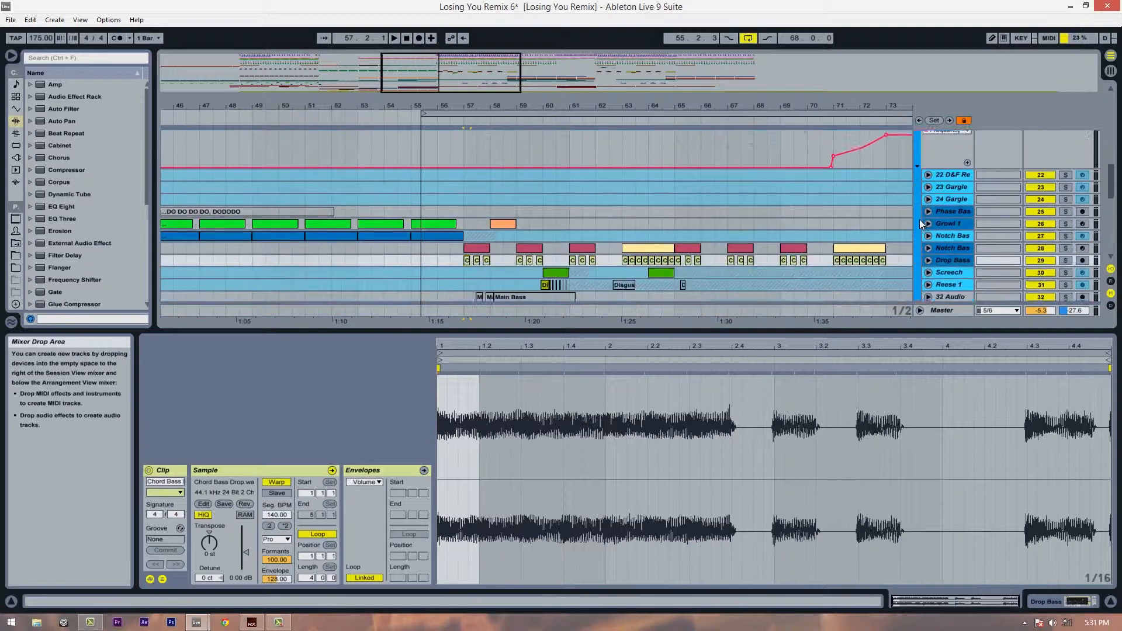
- Select the Notch Bass clip at 57.1.1 and unfold the Notch Bass and Drop Bass tracks to show their automation
{"action": "scroll", "coordinate": [920, 219], "scroll_direction": "down", "scroll_amount": 3}
{"action": "left_click", "coordinate": [463, 195]}
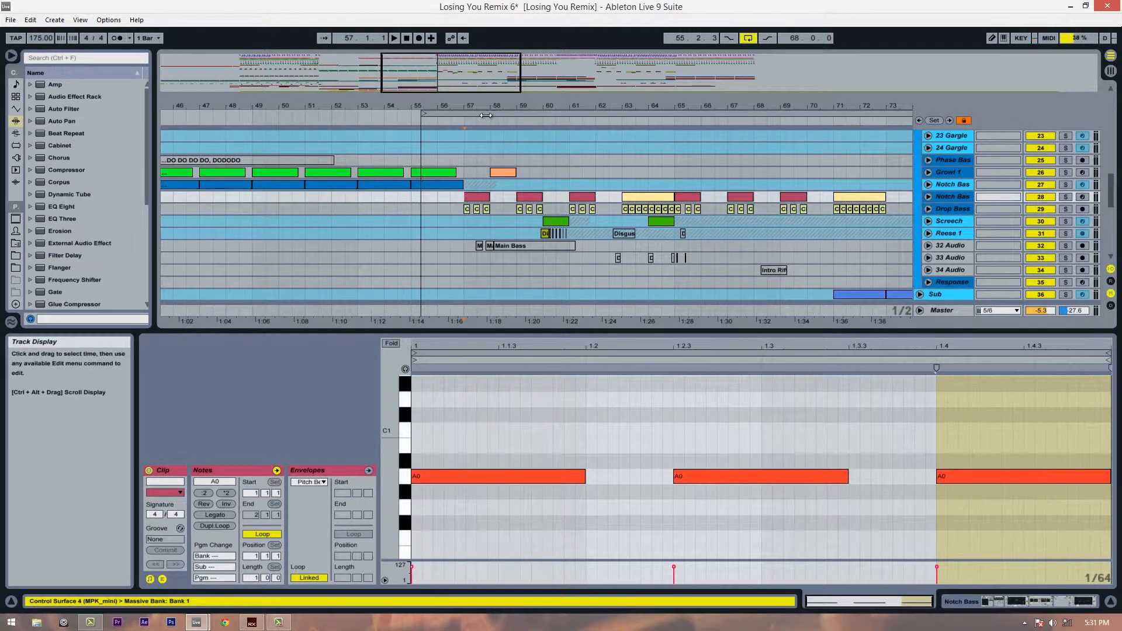
{"action": "left_click_drag", "start_coordinate": [484, 106], "coordinate": [434, 112]}
{"action": "left_click", "coordinate": [928, 198]}
{"action": "left_click", "coordinate": [928, 286]}
- Play the Notch Bass and Drop Bass pattern from 57.1.1 for about three bars, then stop
{"action": "scroll", "coordinate": [927, 220], "scroll_direction": "down", "scroll_amount": 2}
{"action": "scroll", "coordinate": [927, 220], "scroll_direction": "down", "scroll_amount": 1}
{"action": "scroll", "coordinate": [409, 198], "scroll_direction": "up", "scroll_amount": 1}
{"action": "left_click", "coordinate": [382, 198]}
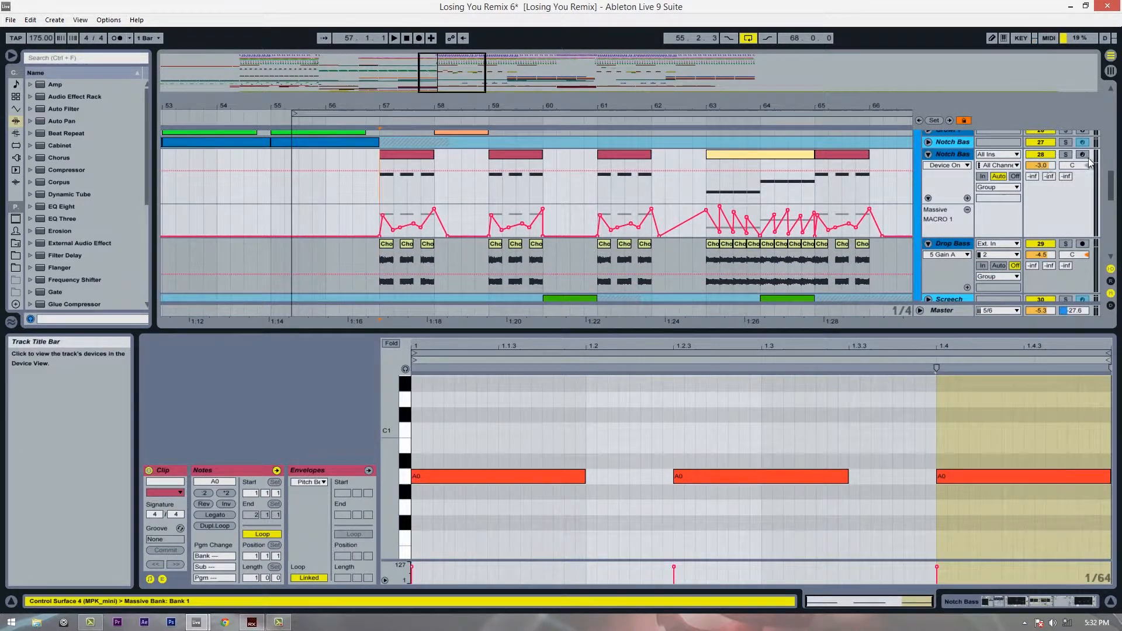
{"action": "key", "text": "space"}
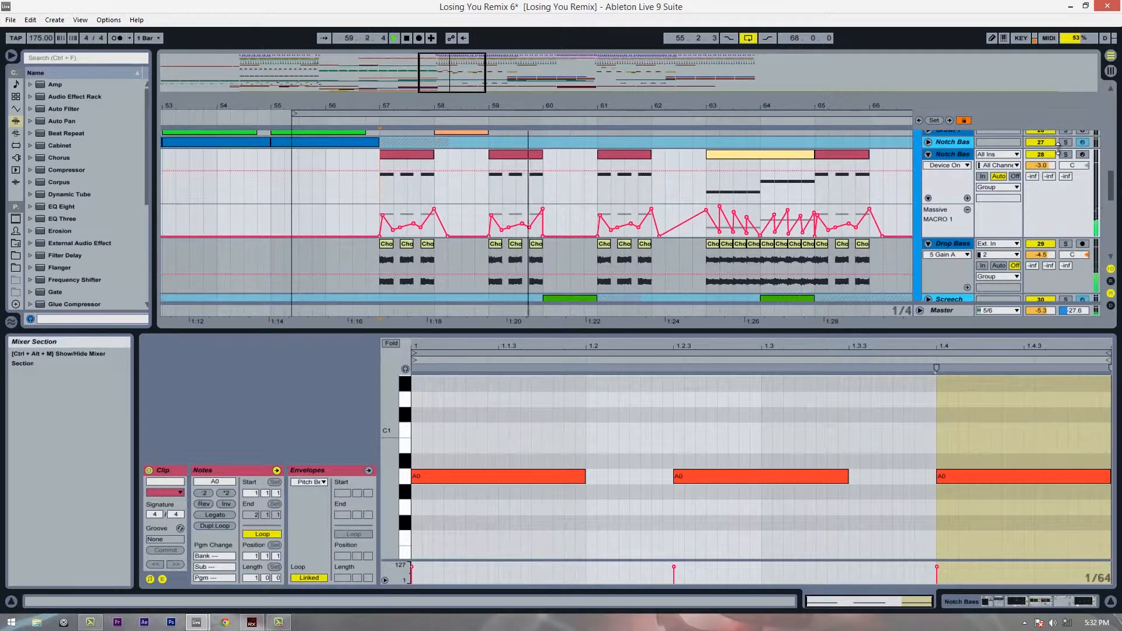
{"action": "key", "text": "space"}
- Examine the Massive MACRO 1 automation on Notch Bass and place the insert marker at 58.1.1
{"action": "scroll", "coordinate": [409, 193], "scroll_direction": "down", "scroll_amount": 2}
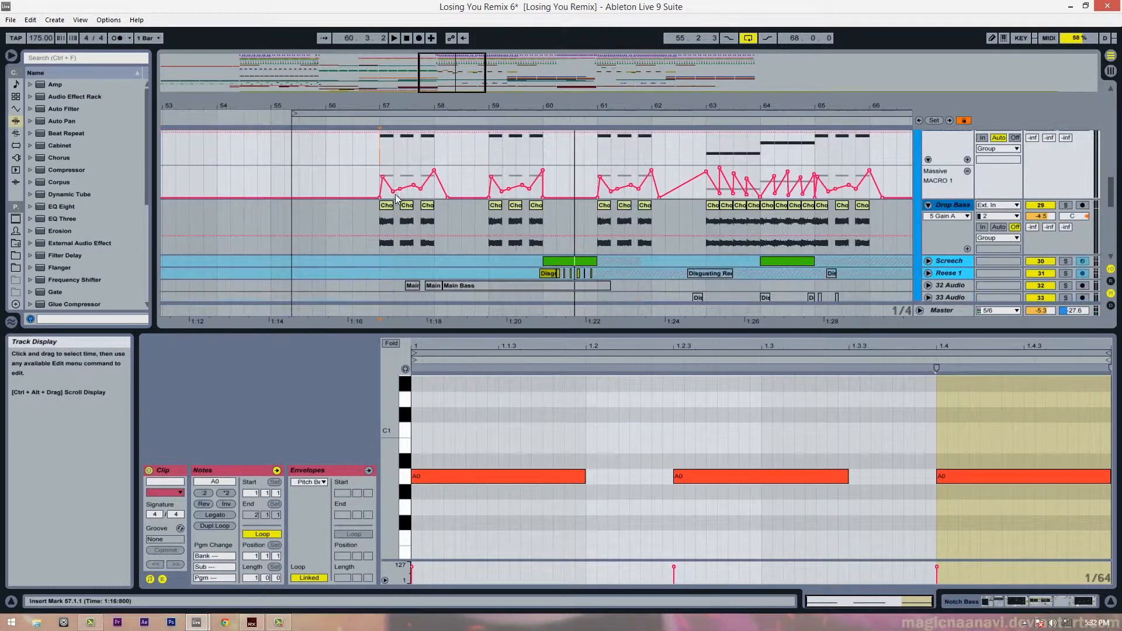
{"action": "left_click", "coordinate": [384, 159]}
{"action": "scroll", "coordinate": [382, 159], "scroll_direction": "up", "scroll_amount": 2}
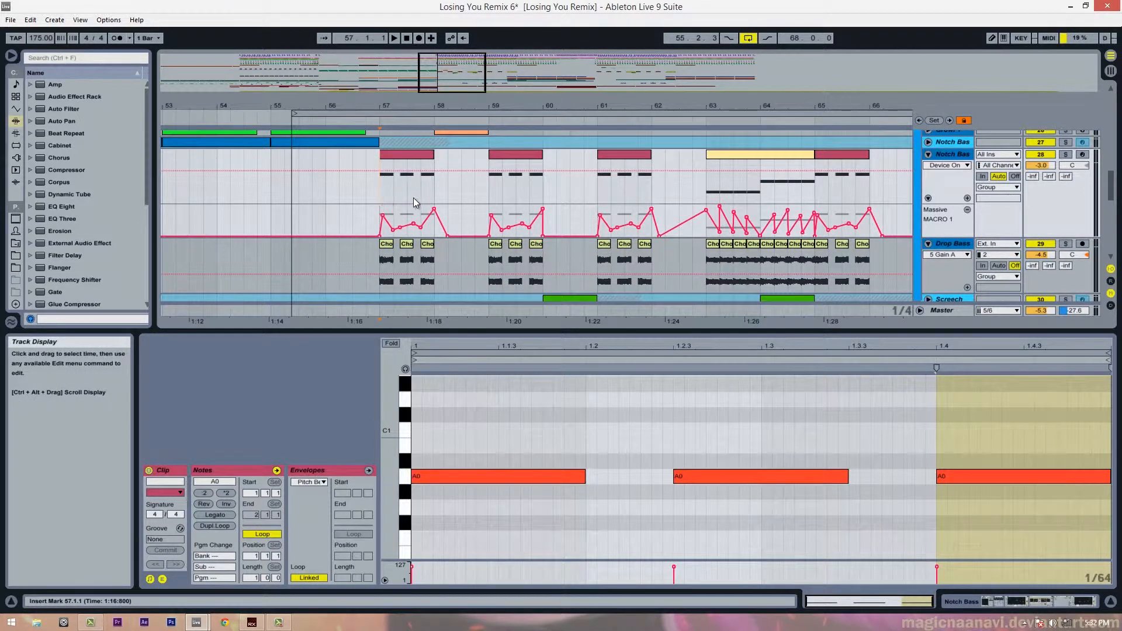
{"action": "left_click", "coordinate": [431, 201]}
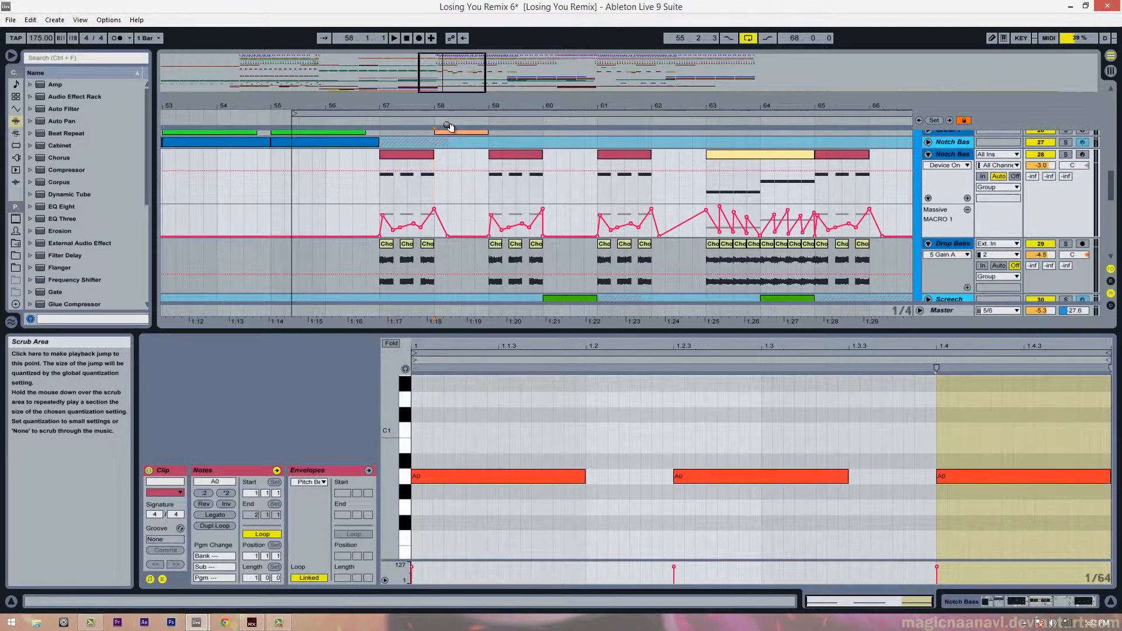
- Fold the Drop Bass and Notch Bass tracks
{"action": "scroll", "coordinate": [433, 199], "scroll_direction": "down", "scroll_amount": 3}
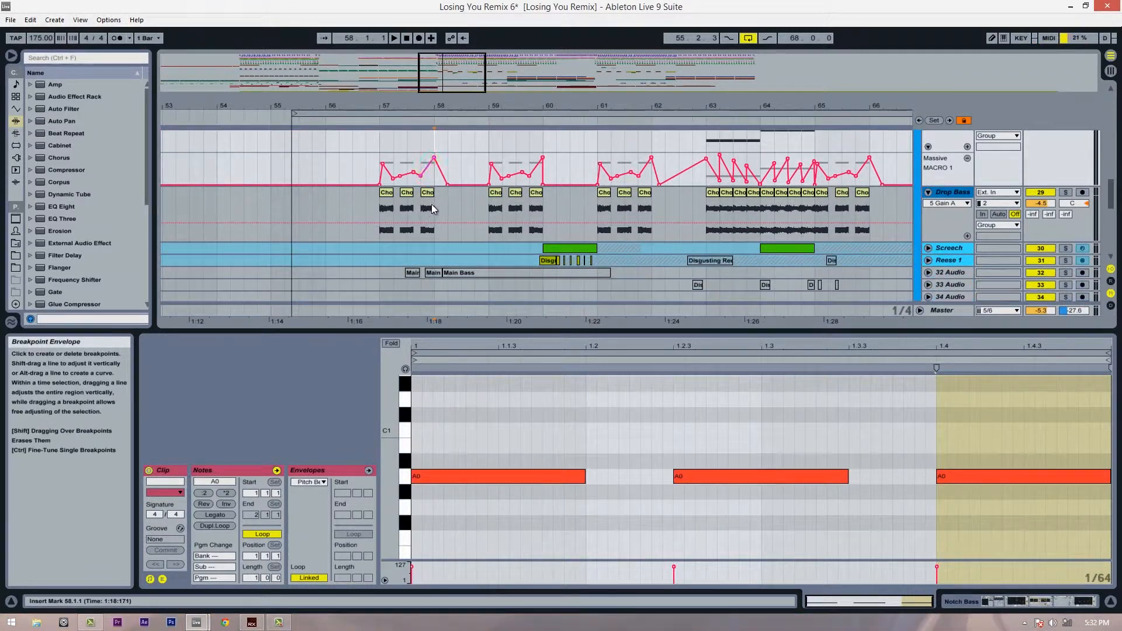
{"action": "left_click", "coordinate": [928, 205]}
{"action": "scroll", "coordinate": [932, 216], "scroll_direction": "up", "scroll_amount": 4}
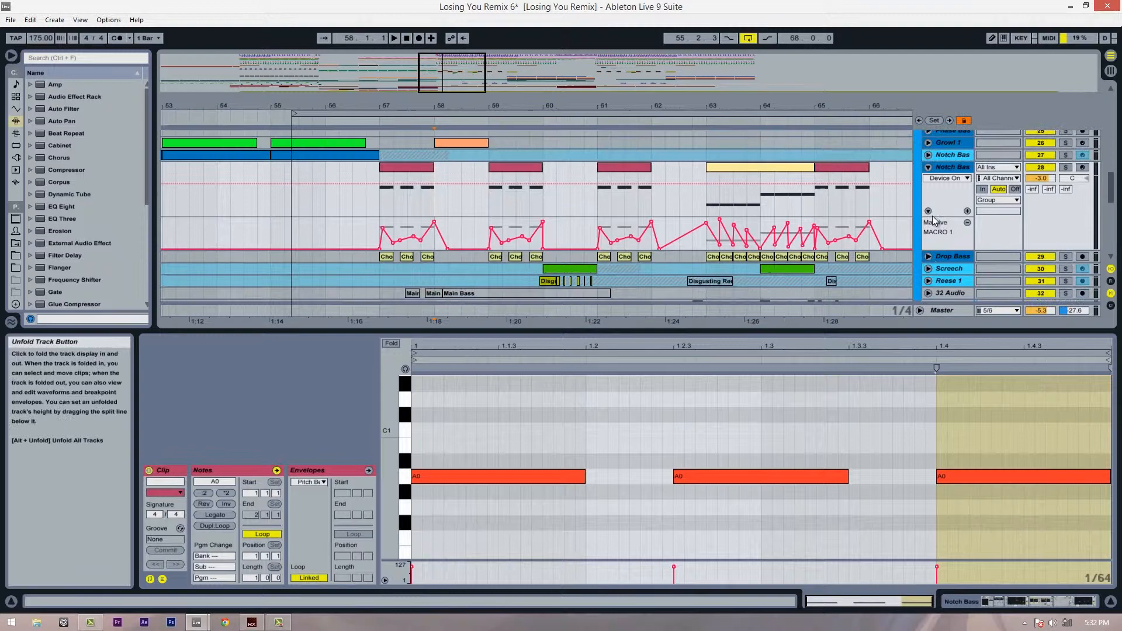
{"action": "left_click", "coordinate": [928, 168]}
{"action": "scroll", "coordinate": [838, 198], "scroll_direction": "down", "scroll_amount": 2}
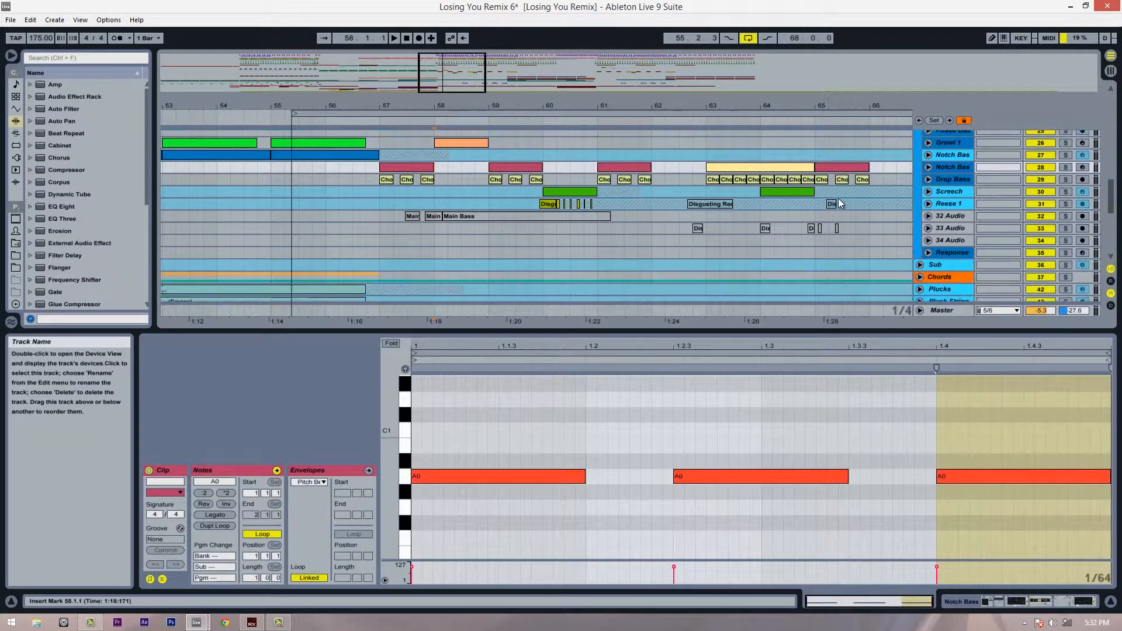
{"action": "scroll", "coordinate": [906, 206], "scroll_direction": "down", "scroll_amount": 1}
{"action": "scroll", "coordinate": [905, 205], "scroll_direction": "up", "scroll_amount": 4}
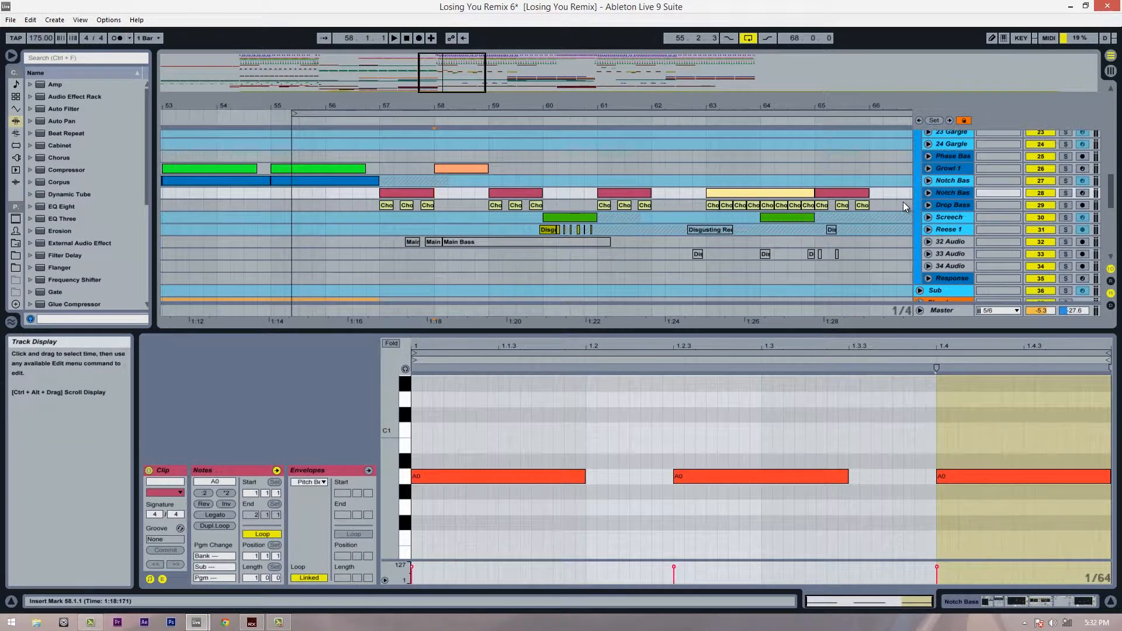
{"action": "scroll", "coordinate": [903, 202], "scroll_direction": "down", "scroll_amount": 4}
{"action": "scroll", "coordinate": [903, 200], "scroll_direction": "up", "scroll_amount": 5}
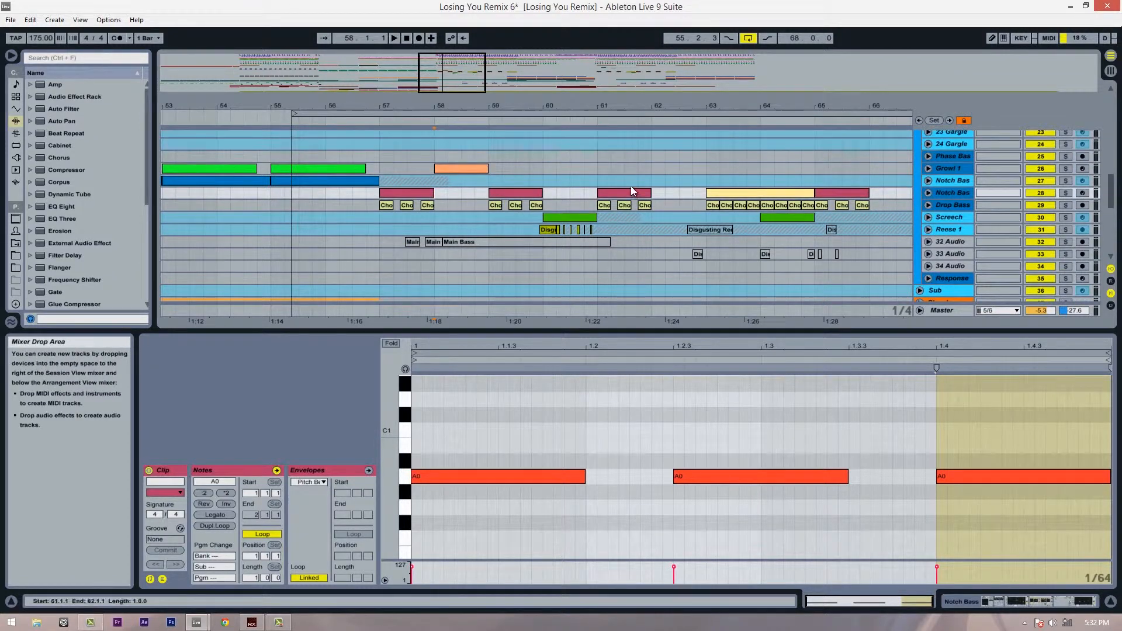
- Unfold the claps track and play it soloed from 55.1.1, then unsolo it and stop playback
{"action": "scroll", "coordinate": [613, 176], "scroll_direction": "down", "scroll_amount": 4}
{"action": "scroll", "coordinate": [349, 201], "scroll_direction": "down", "scroll_amount": 2}
{"action": "scroll", "coordinate": [376, 200], "scroll_direction": "down", "scroll_amount": 12}
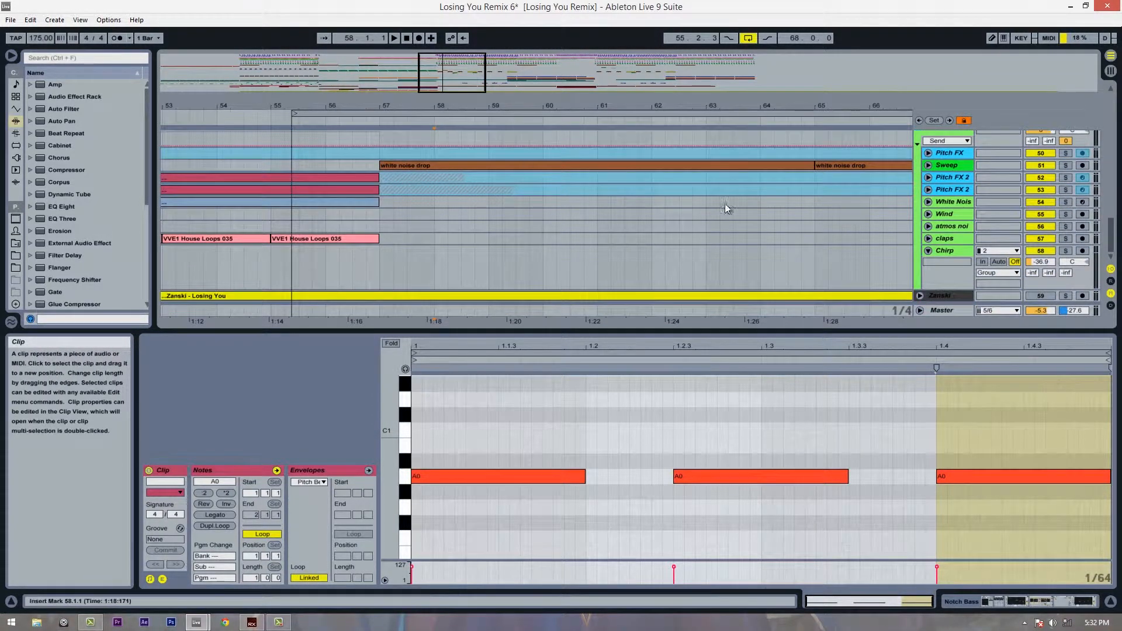
{"action": "scroll", "coordinate": [725, 208], "scroll_direction": "up", "scroll_amount": 4}
{"action": "scroll", "coordinate": [416, 169], "scroll_direction": "down", "scroll_amount": 3}
{"action": "left_click_drag", "start_coordinate": [420, 107], "coordinate": [447, 106]}
{"action": "scroll", "coordinate": [701, 225], "scroll_direction": "down", "scroll_amount": 2}
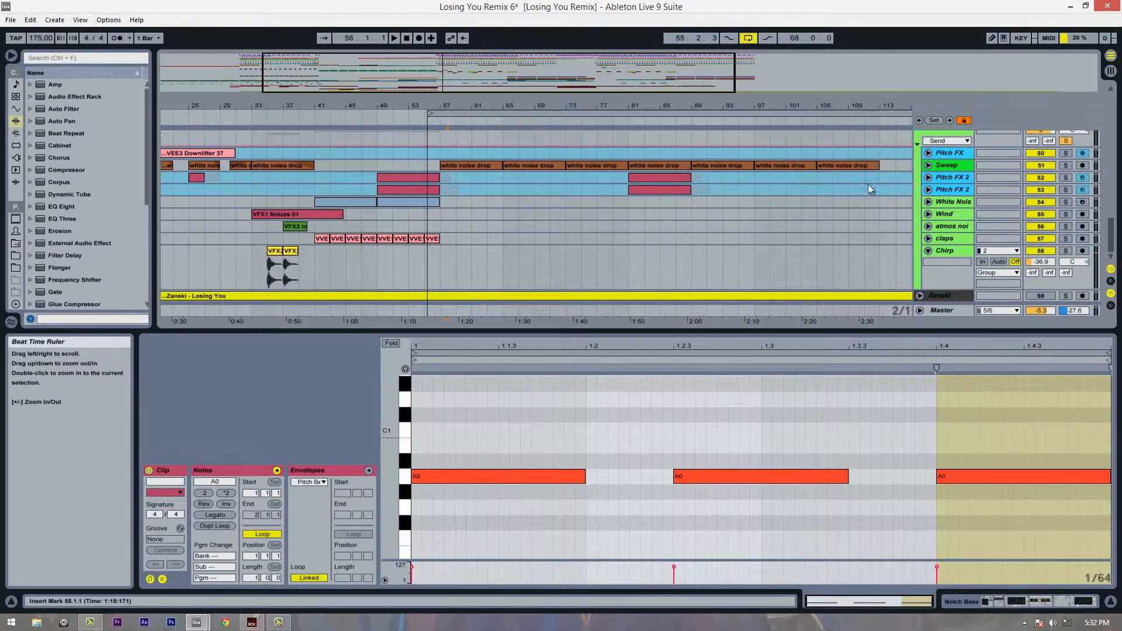
{"action": "left_click", "coordinate": [928, 238]}
{"action": "left_click", "coordinate": [422, 222]}
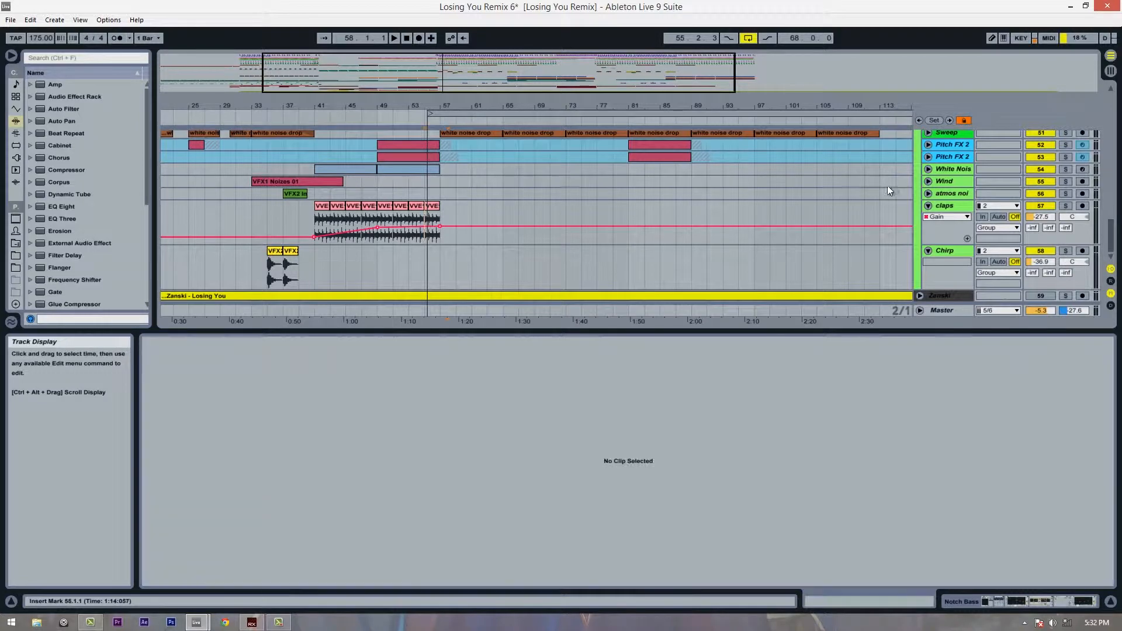
{"action": "left_click", "coordinate": [1067, 206]}
{"action": "key", "text": "space"}
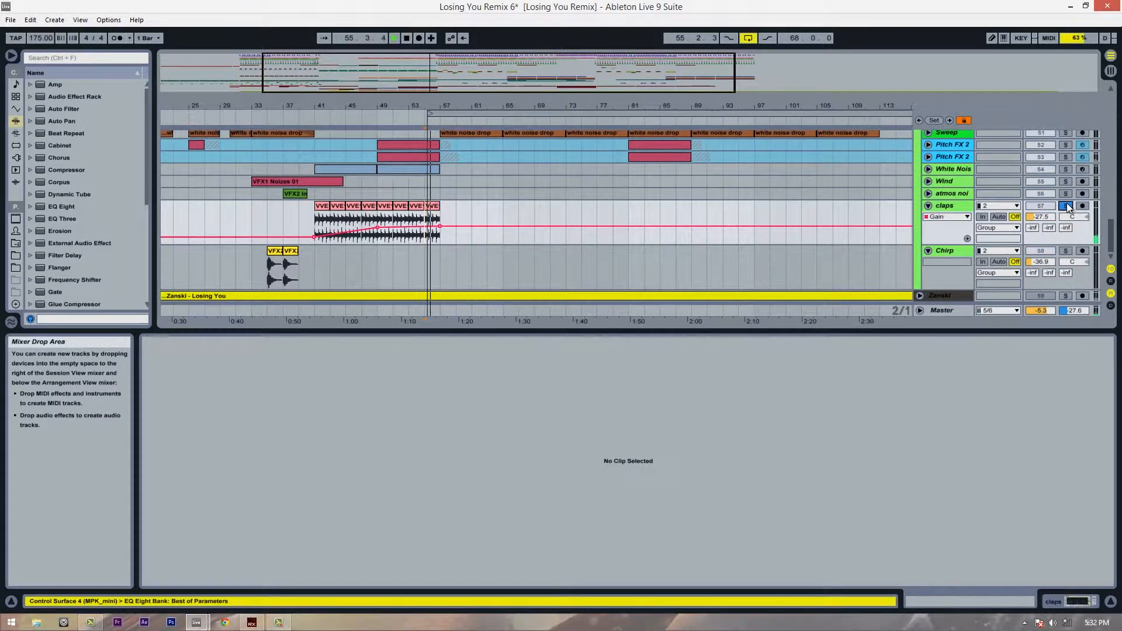
{"action": "left_click", "coordinate": [1066, 206]}
{"action": "key", "text": "space"}
- Copy a two-bar VVE1 House Loops 035 clip on the claps track to 72.1.1
{"action": "scroll", "coordinate": [516, 133], "scroll_direction": "up", "scroll_amount": 1}
{"action": "left_click_drag", "start_coordinate": [498, 107], "coordinate": [499, 143]}
{"action": "left_click", "coordinate": [379, 263]}
{"action": "left_click_drag", "start_coordinate": [379, 263], "coordinate": [588, 250]}
{"action": "scroll", "coordinate": [493, 253], "scroll_direction": "up", "scroll_amount": 2}
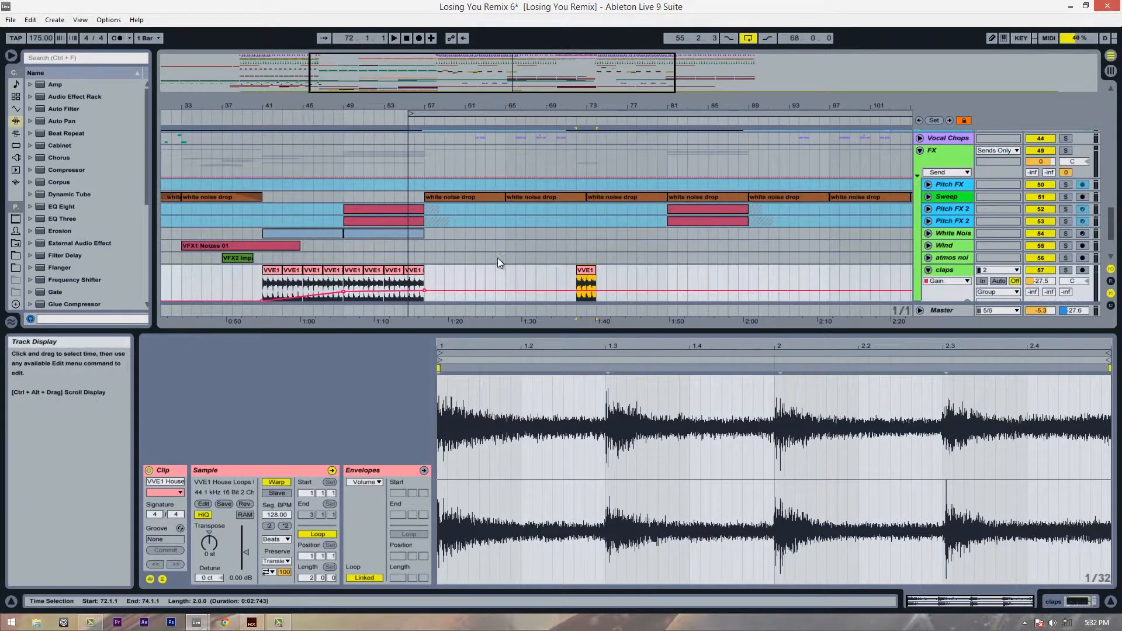
- Copy the clap clip from 72.1.1 to 63.1.1 and delete the one at 72.1.1
{"action": "left_click", "coordinate": [497, 257]}
{"action": "scroll", "coordinate": [479, 282], "scroll_direction": "down", "scroll_amount": 2}
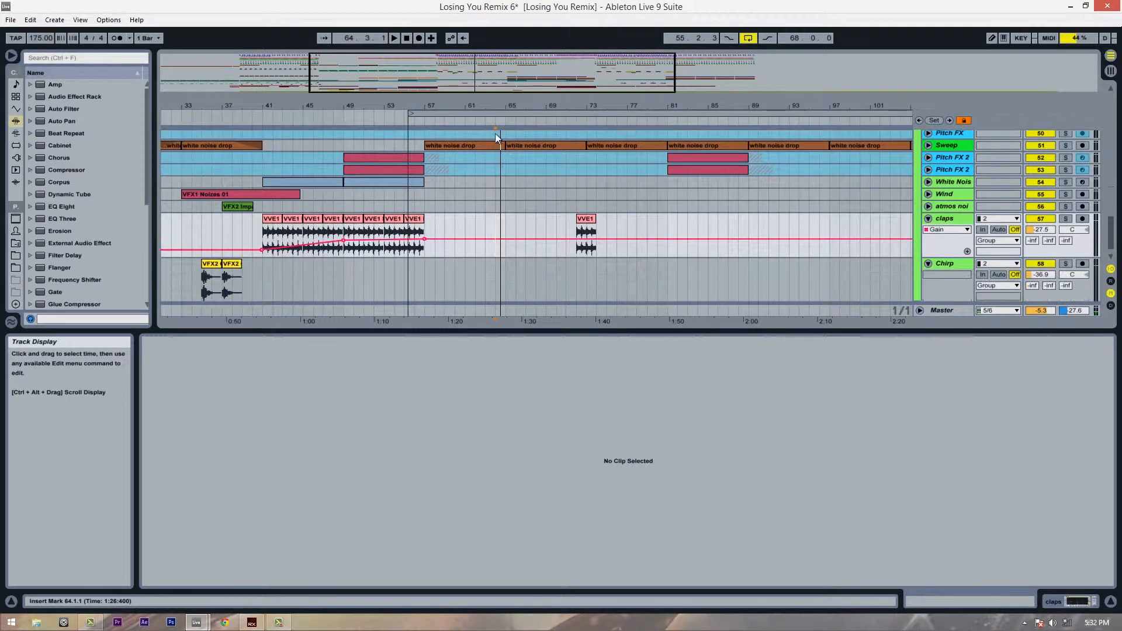
{"action": "left_click_drag", "start_coordinate": [502, 113], "coordinate": [479, 236]}
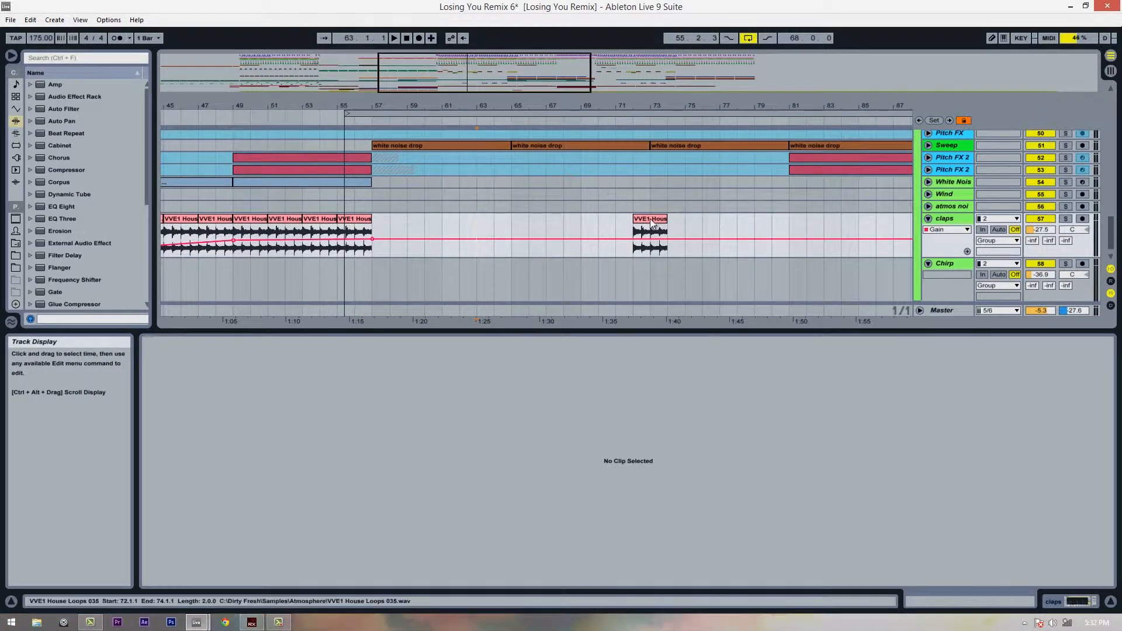
{"action": "left_click", "coordinate": [655, 220]}
{"action": "left_click_drag", "start_coordinate": [658, 222], "coordinate": [496, 226]}
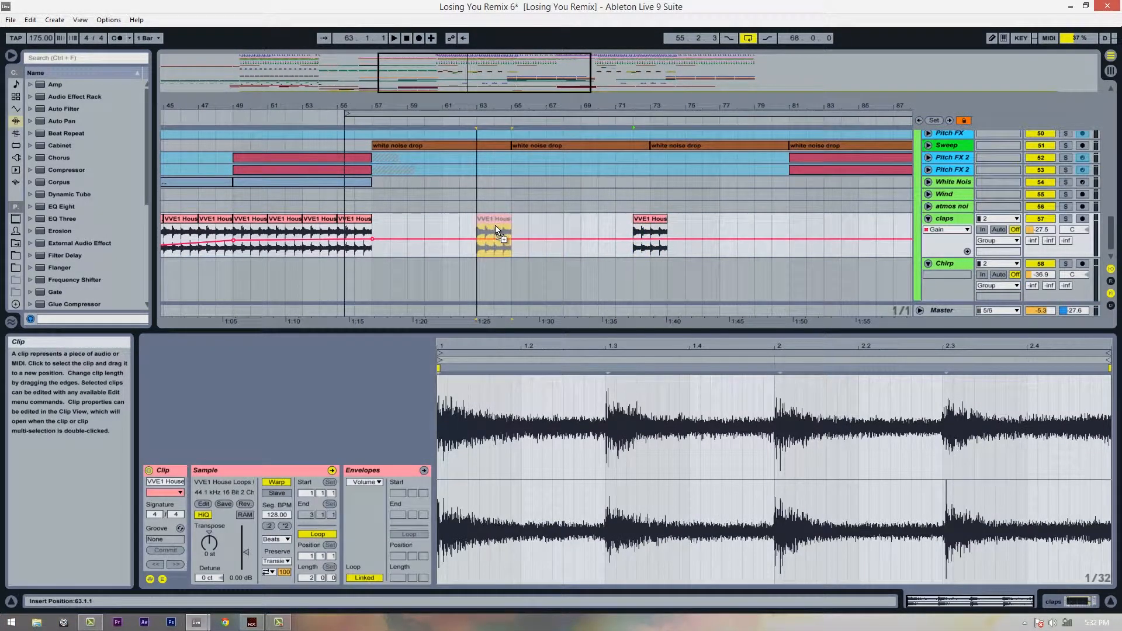
{"action": "left_click", "coordinate": [633, 220]}
{"action": "key", "text": "Delete"}
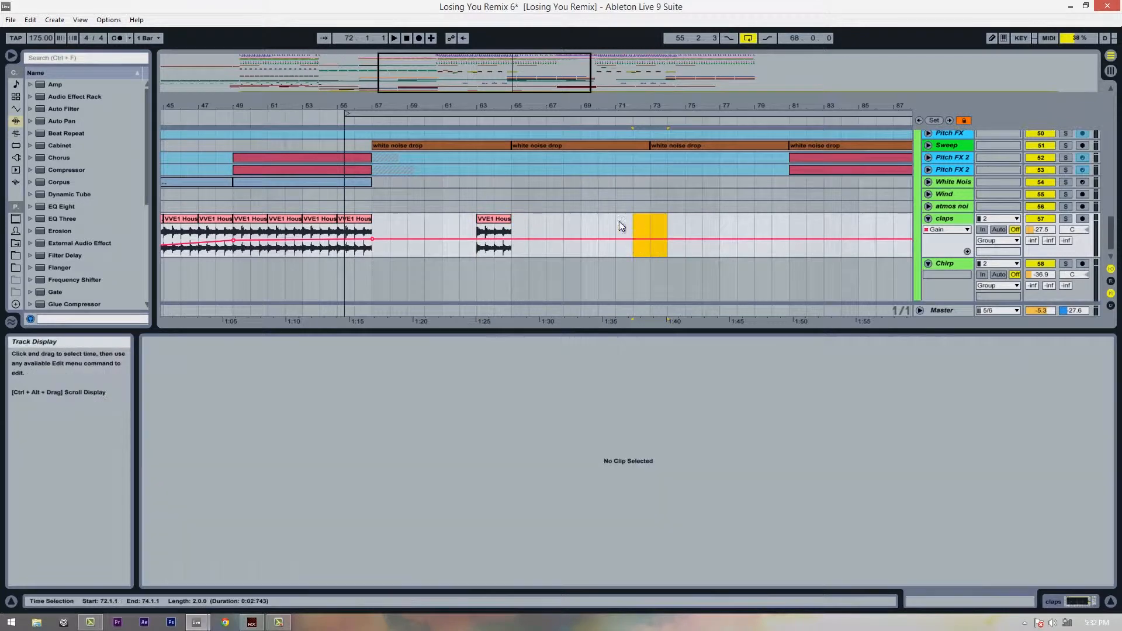
- Play the drop from 57.1.1 past the new clap clip at 63.1.1 and stop
{"action": "left_click", "coordinate": [447, 226]}
{"action": "left_click", "coordinate": [377, 233]}
{"action": "key", "text": "space"}
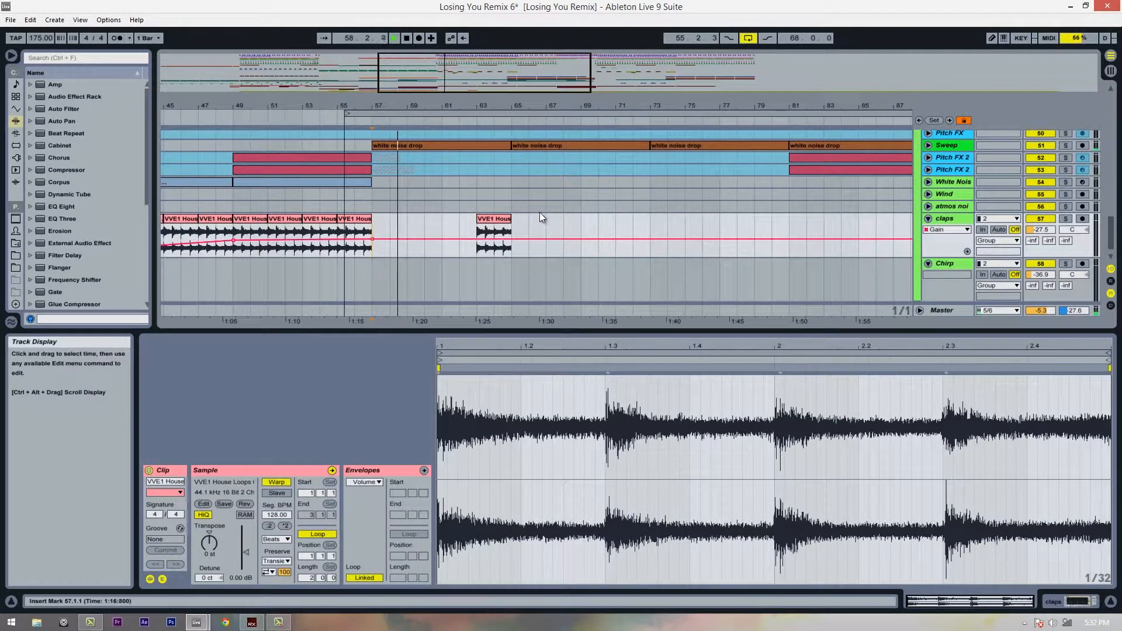
{"action": "left_click", "coordinate": [493, 228]}
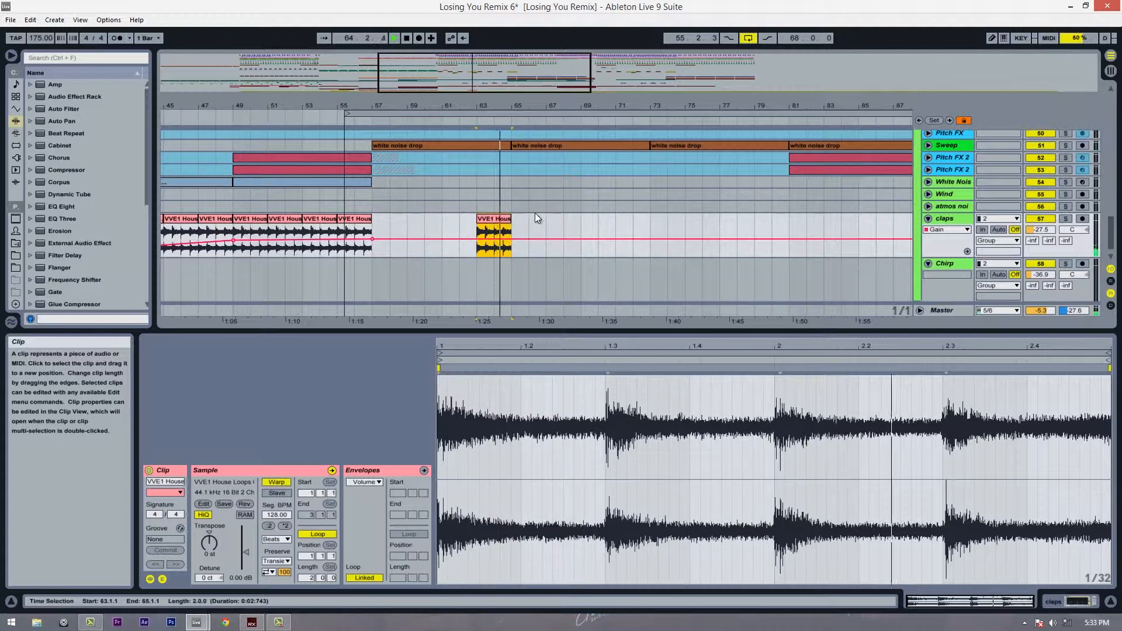
{"action": "key", "text": "space"}
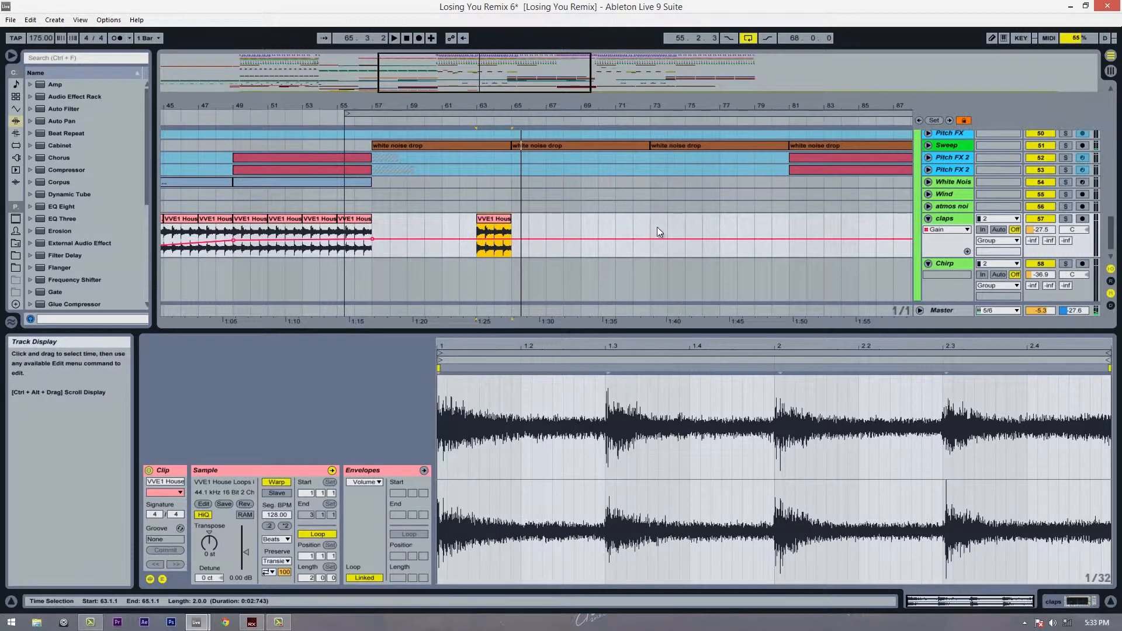
- Show the claps track's devices and add two Gain automation breakpoints around bar 58, raising the level from there to 7.14 dB
{"action": "left_click", "coordinate": [651, 228]}
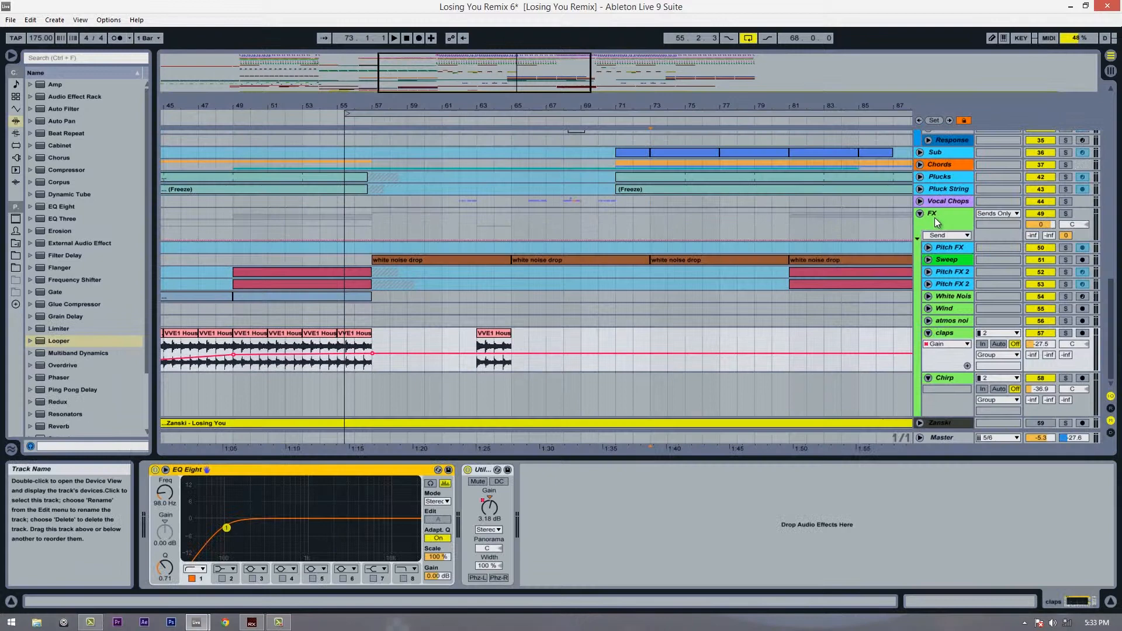
{"action": "left_click", "coordinate": [934, 219]}
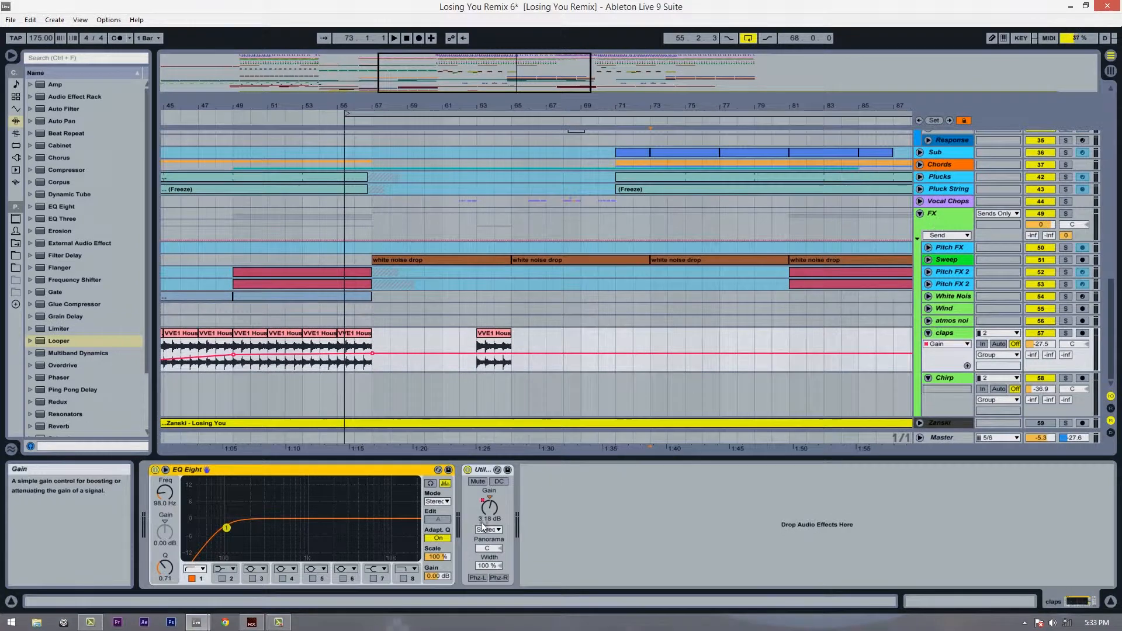
{"action": "left_click", "coordinate": [472, 362]}
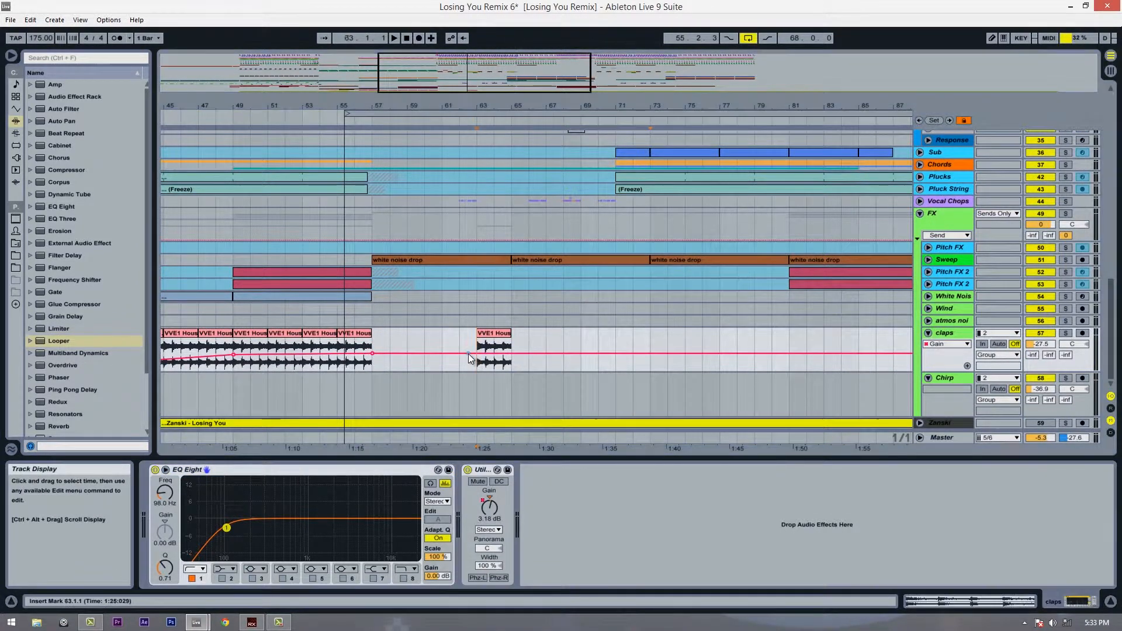
{"action": "left_click_drag", "start_coordinate": [476, 364], "coordinate": [510, 366]}
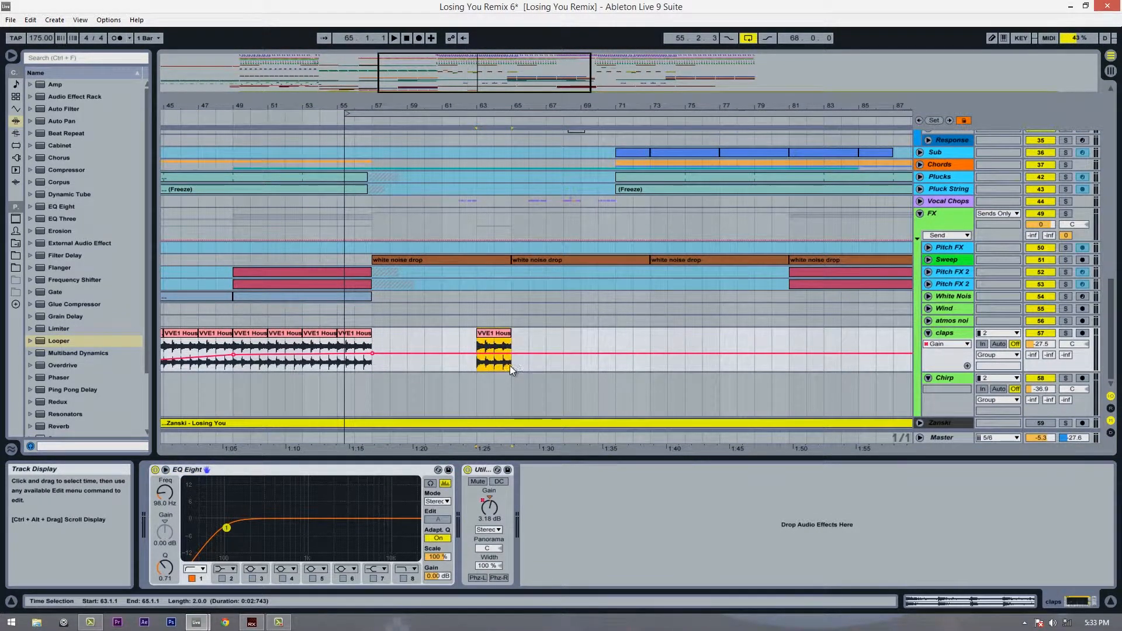
{"action": "left_click", "coordinate": [390, 354]}
{"action": "left_click_drag", "start_coordinate": [400, 353], "coordinate": [401, 352]}
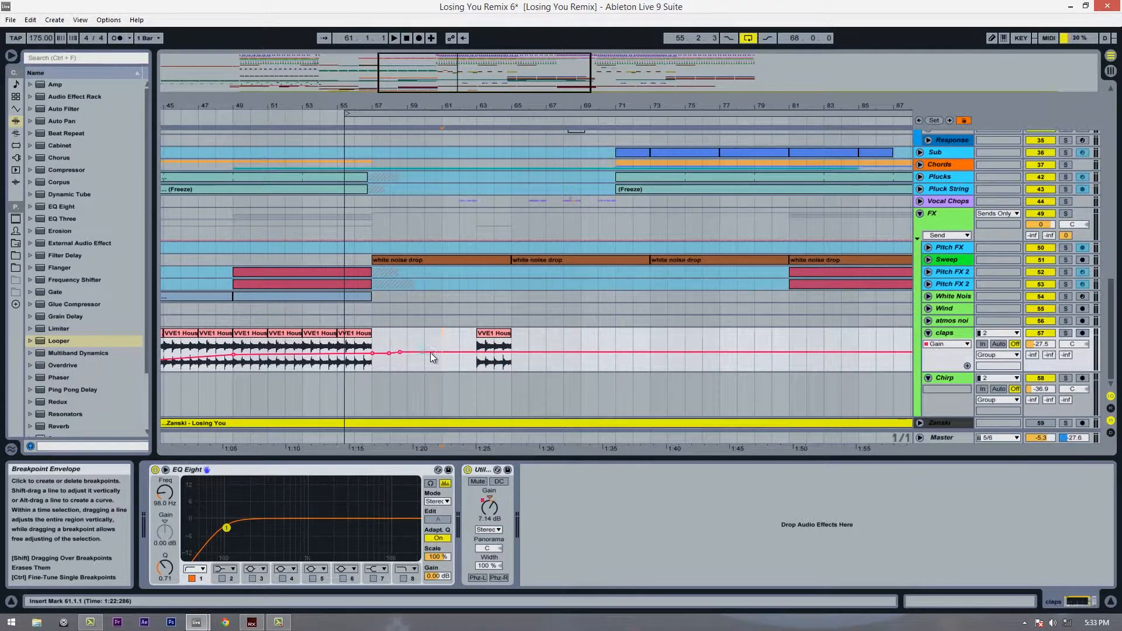
- Fine-tune the raised Gain breakpoint near bar 58 on the claps track to 7.00 dB
{"action": "left_click", "coordinate": [408, 352]}
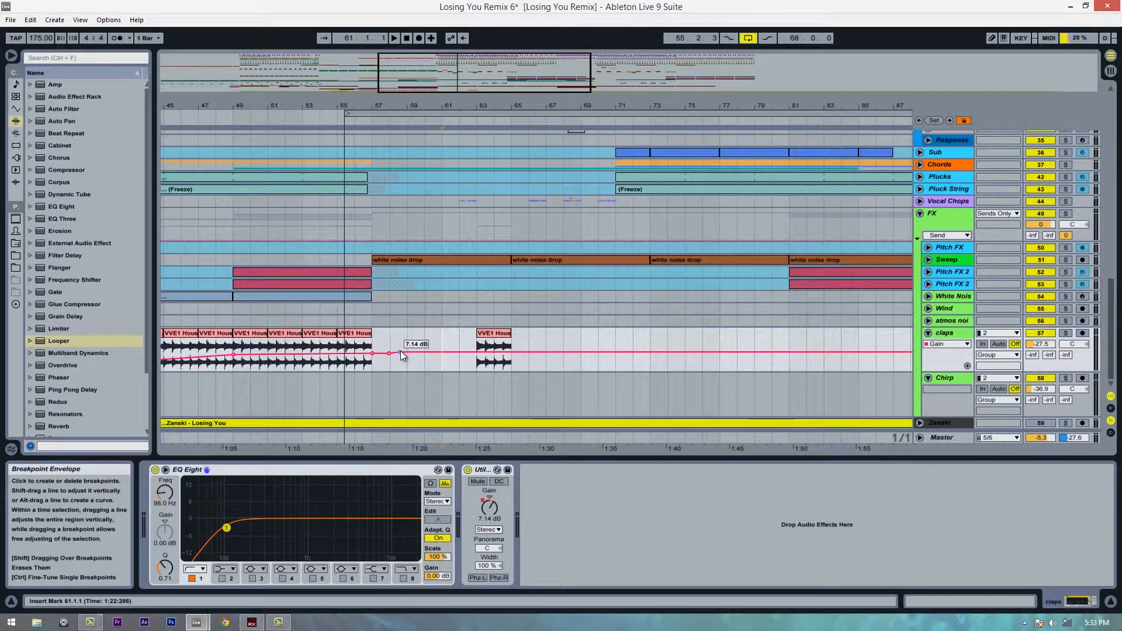
{"action": "left_click_drag", "start_coordinate": [401, 352], "coordinate": [401, 353]}
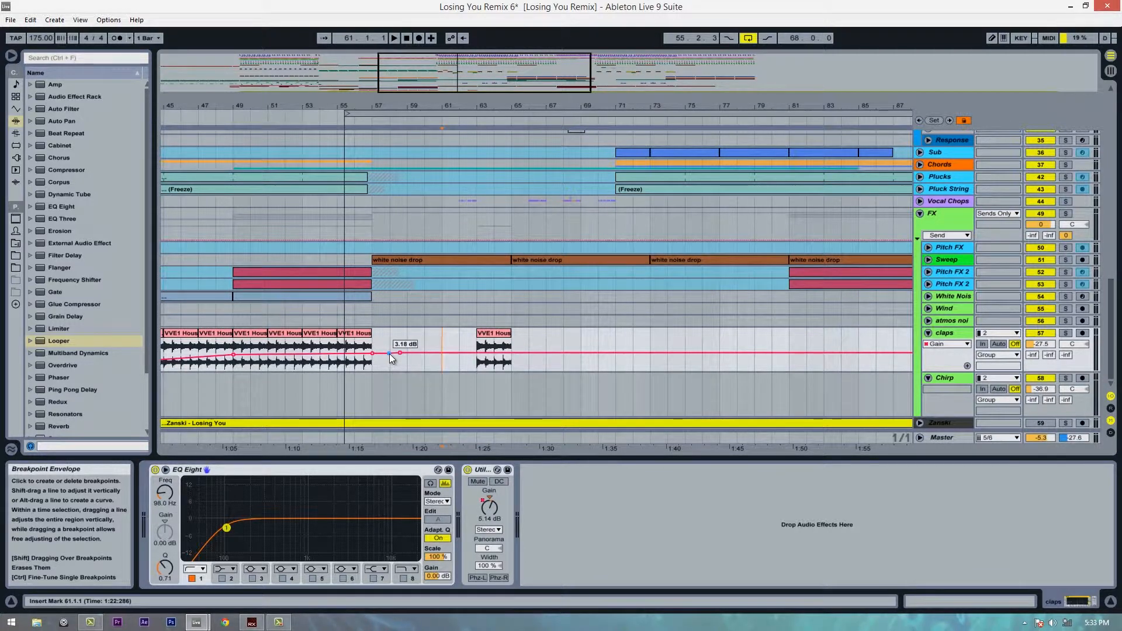
{"action": "key", "text": "ctrl+z"}
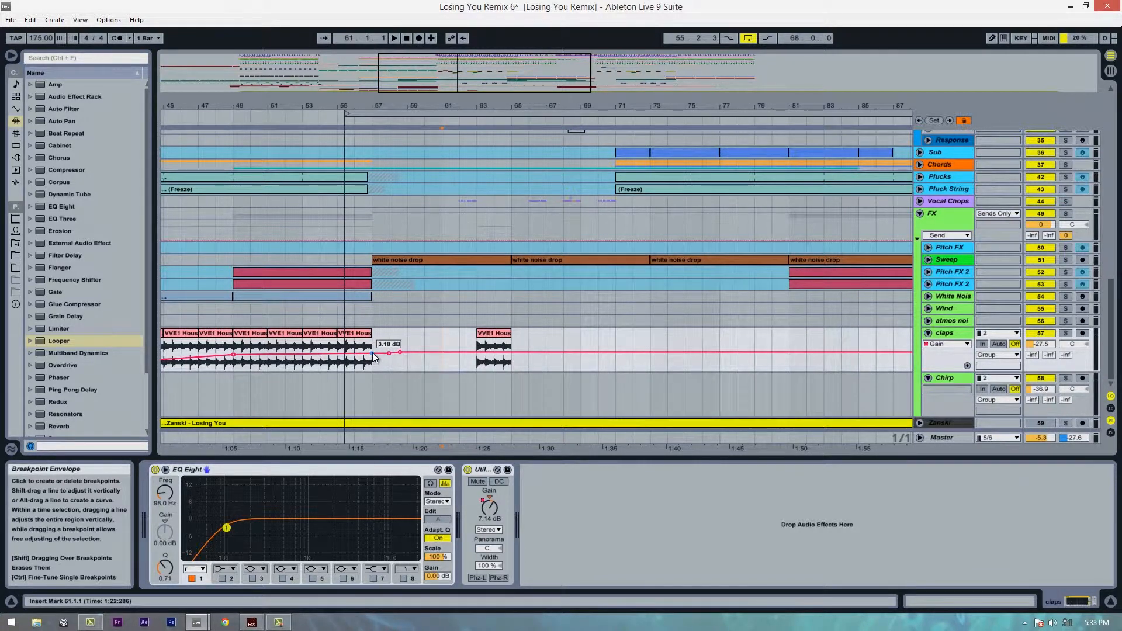
{"action": "left_click_drag", "start_coordinate": [401, 352], "coordinate": [401, 353]}
- Play the louder claps from 62.1.1, select the clip at 63.1.1 and stop playback
{"action": "left_click", "coordinate": [470, 332]}
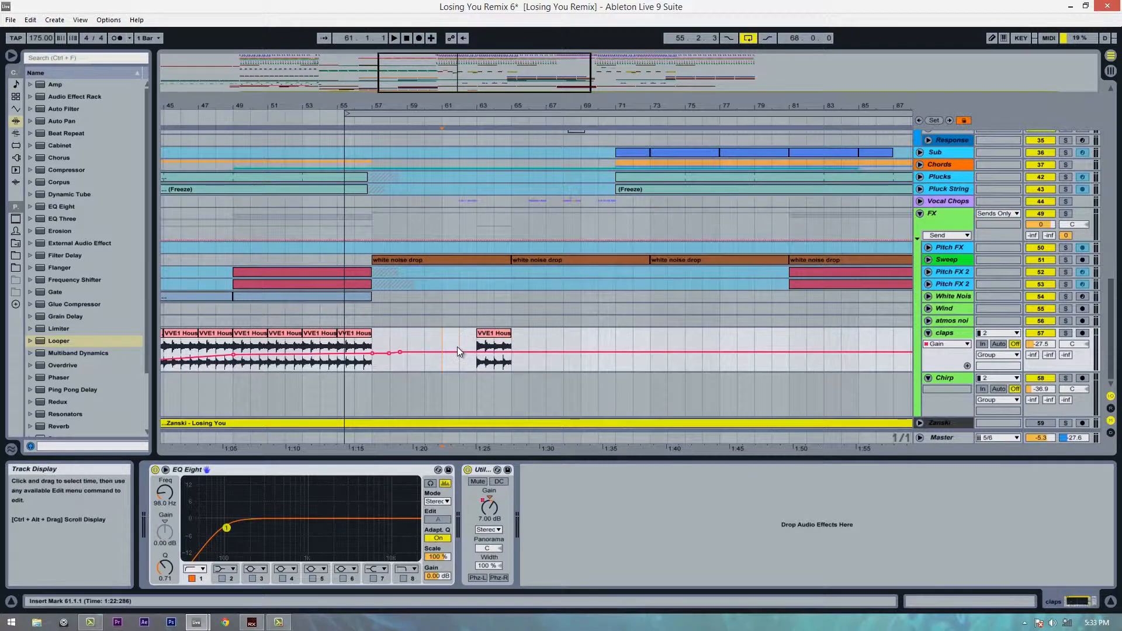
{"action": "key", "text": "space"}
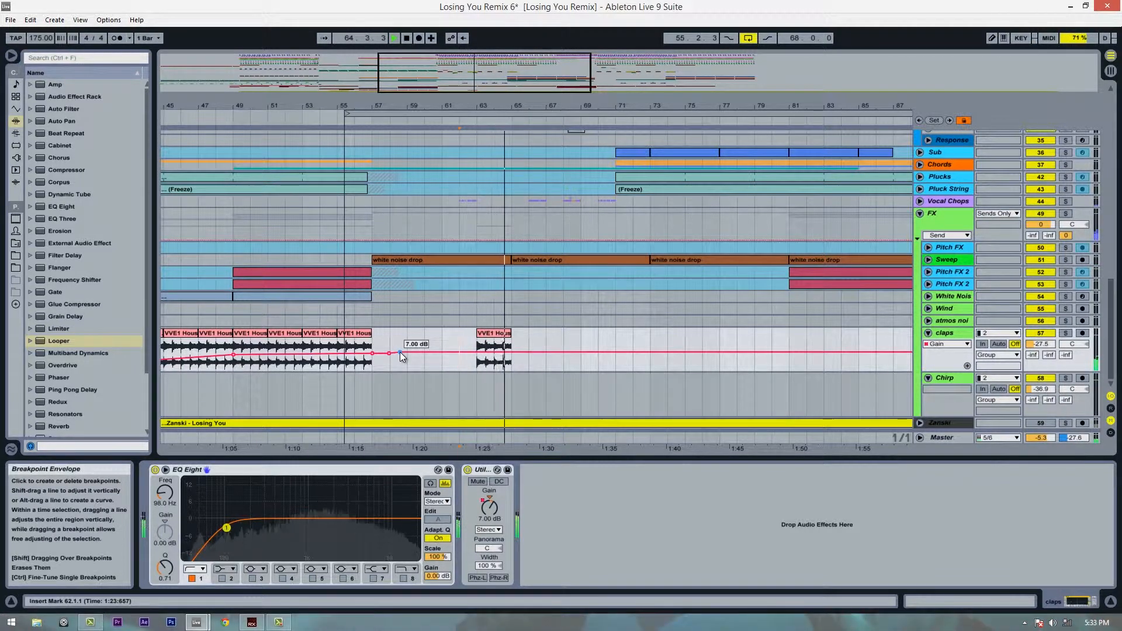
{"action": "left_click", "coordinate": [494, 333]}
{"action": "key", "text": "space"}
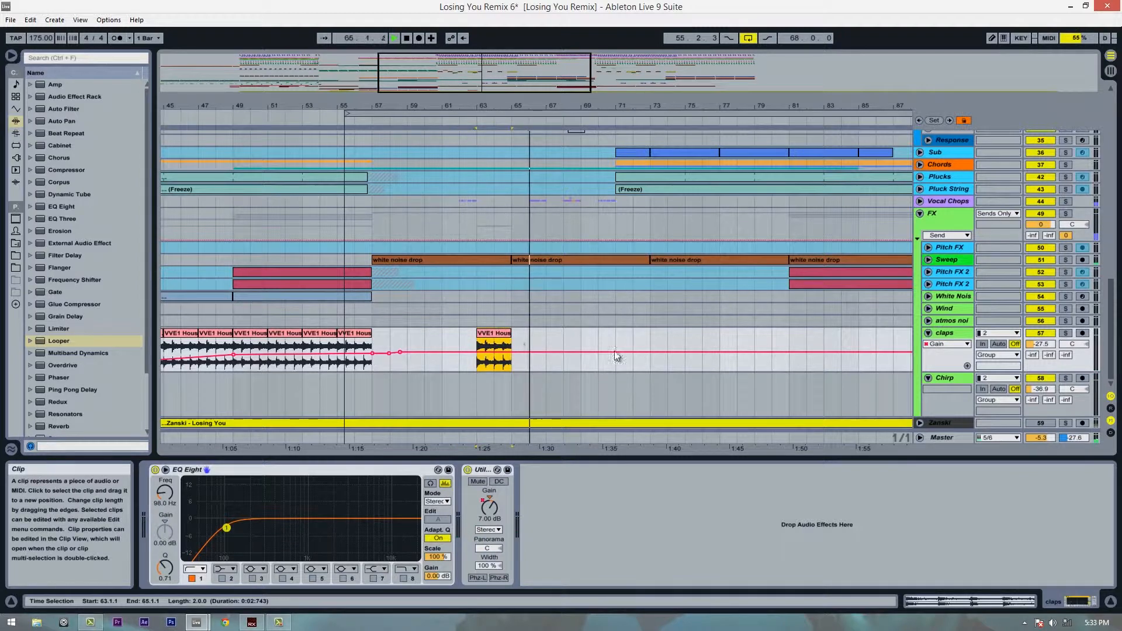
- Copy the clap clip from 63.1.1 to 71.1.1 and play the passage leading into it from about bar 69
{"action": "left_click_drag", "start_coordinate": [493, 333], "coordinate": [637, 338]}
{"action": "left_click", "coordinate": [591, 319]}
{"action": "key", "text": "space"}
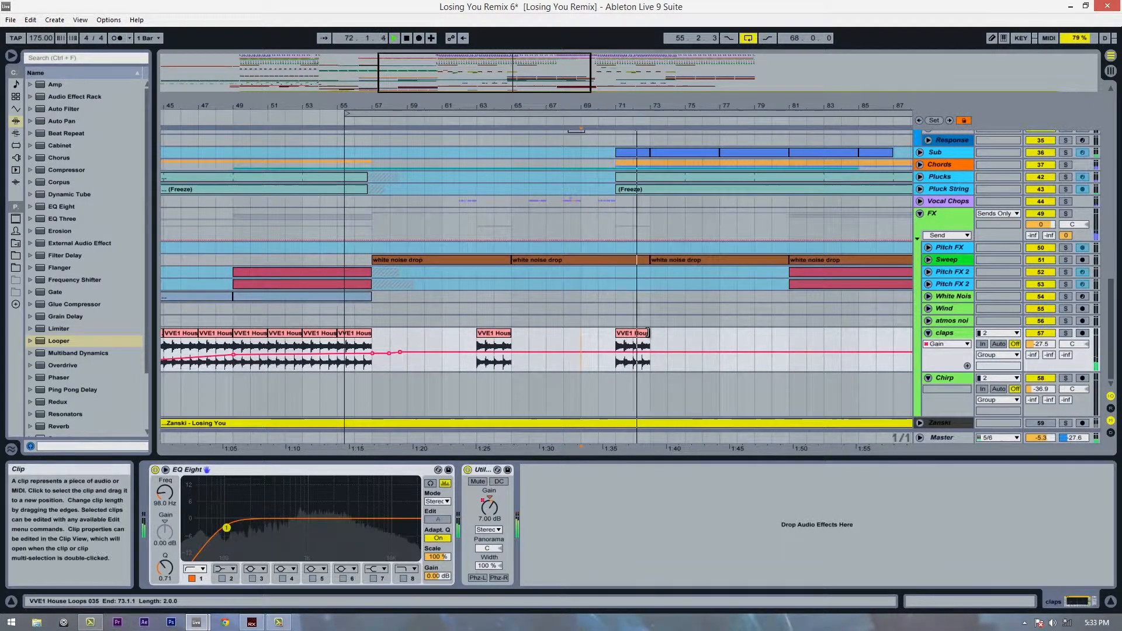
{"action": "left_click_drag", "start_coordinate": [693, 107], "coordinate": [501, 141]}
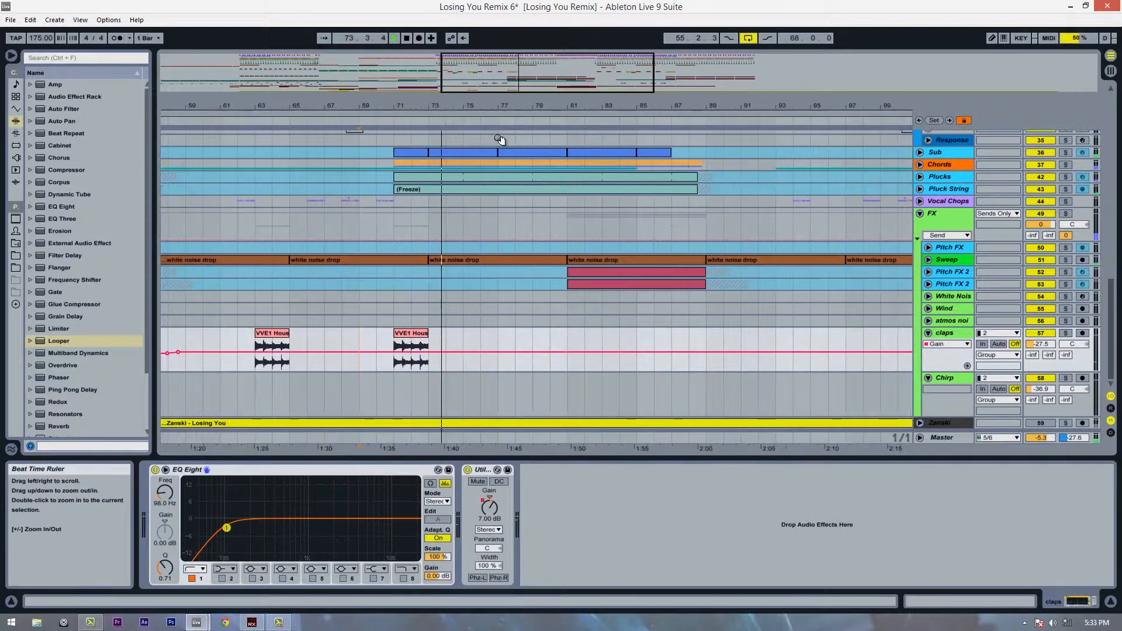
{"action": "key", "text": "space"}
- Add a 16-bar VVE1 House Loops 035 clip from 73.1.1 to 89.1.1 on claps and play the section from 72.1.1
{"action": "left_click", "coordinate": [403, 335]}
{"action": "left_click_drag", "start_coordinate": [403, 334], "coordinate": [707, 340]}
{"action": "left_click", "coordinate": [411, 349]}
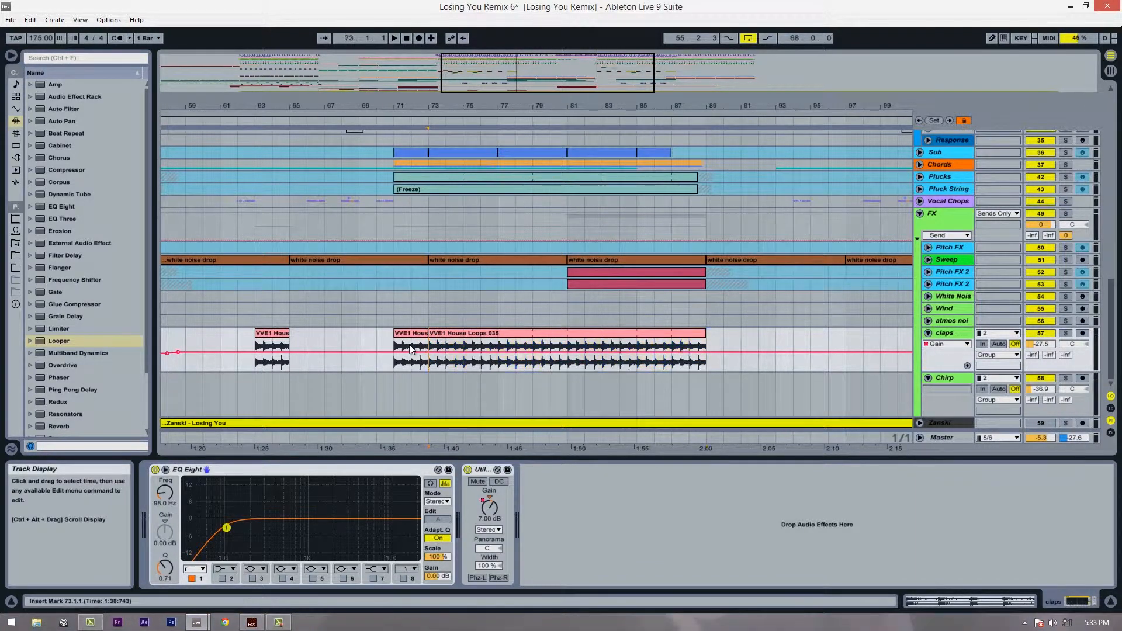
{"action": "key", "text": "space"}
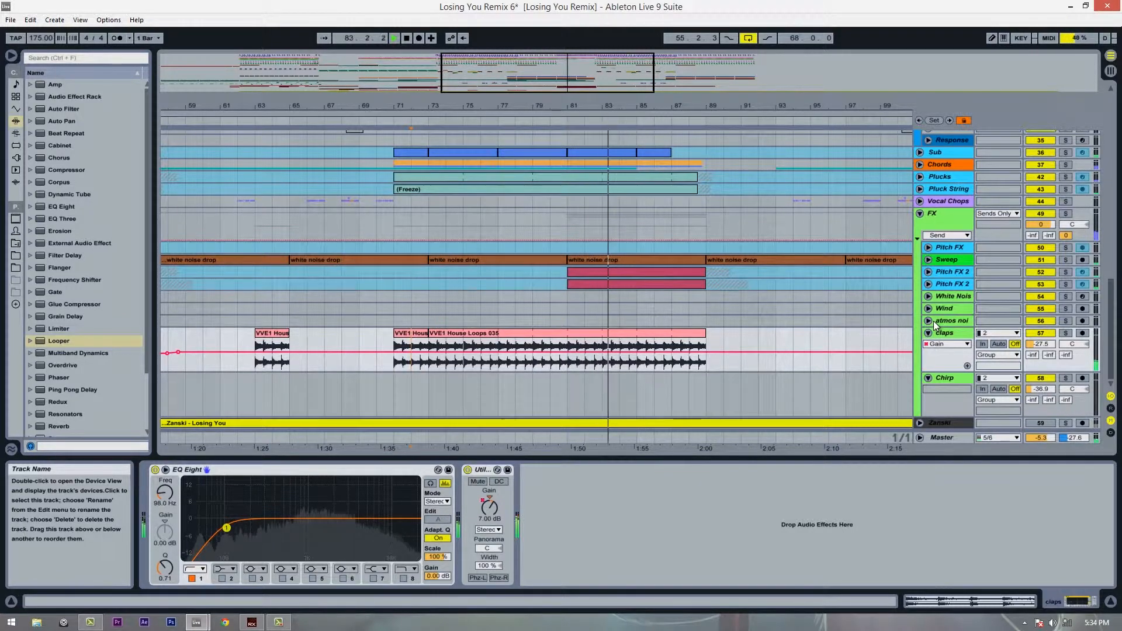
{"action": "mouse_move", "coordinate": [602, 108]}
{"action": "left_mouse_down"}
{"action": "mouse_move", "coordinate": [602, 93]}
{"action": "mouse_move", "coordinate": [607, 106]}
{"action": "left_mouse_up"}
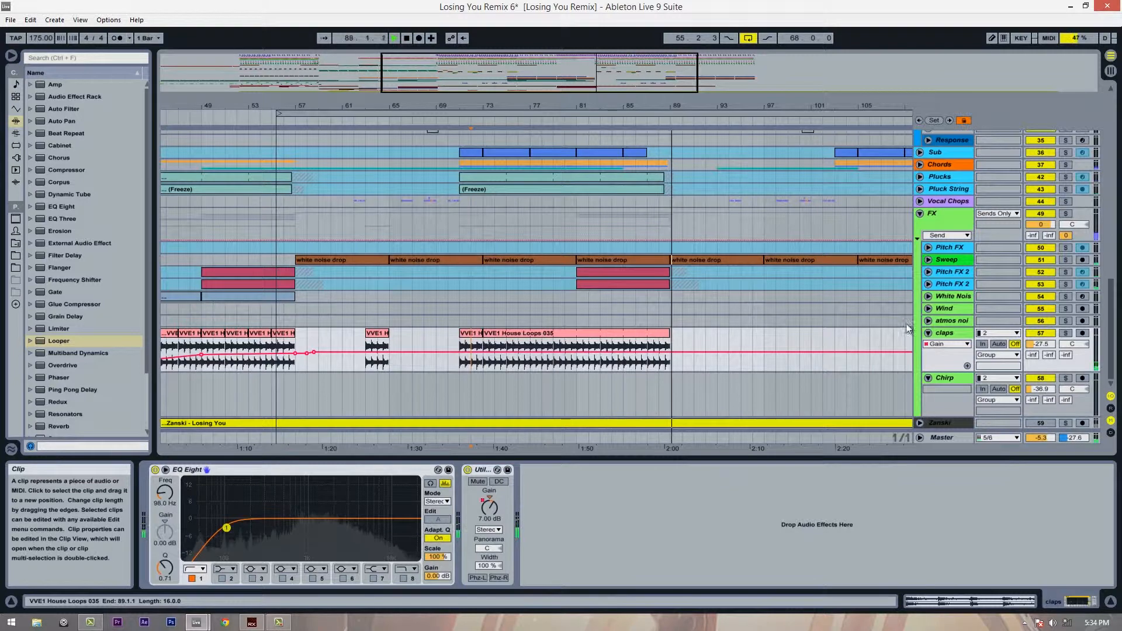
{"action": "key", "text": "space"}
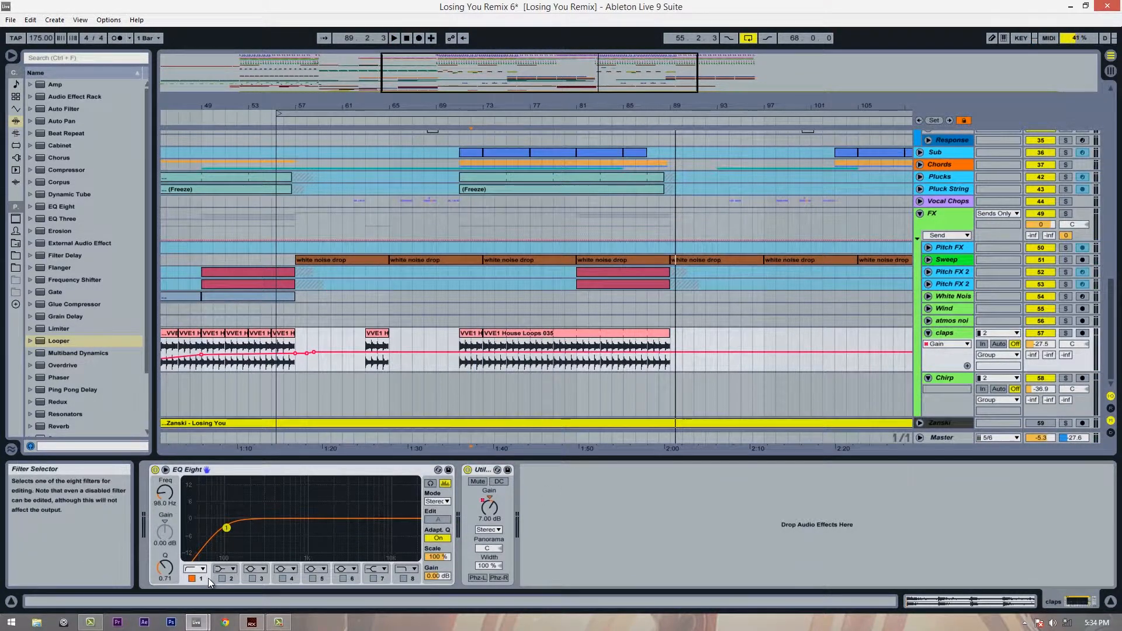
- Show the automation of EQ Eight's filter 1 frequency on the claps track
{"action": "right_click", "coordinate": [170, 493]}
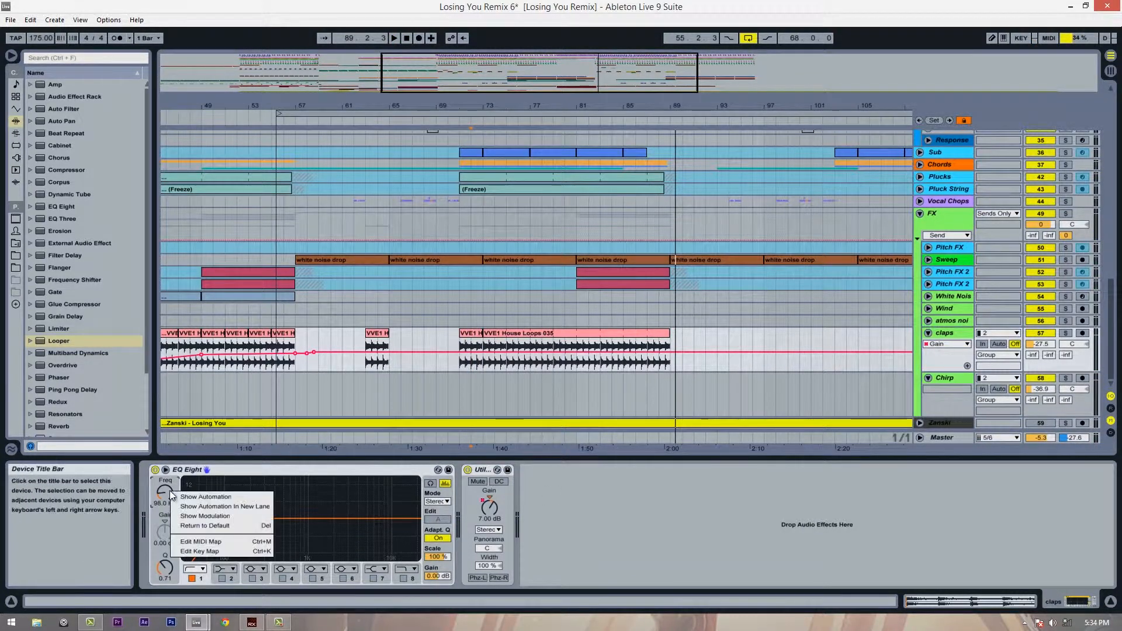
{"action": "left_click", "coordinate": [204, 498]}
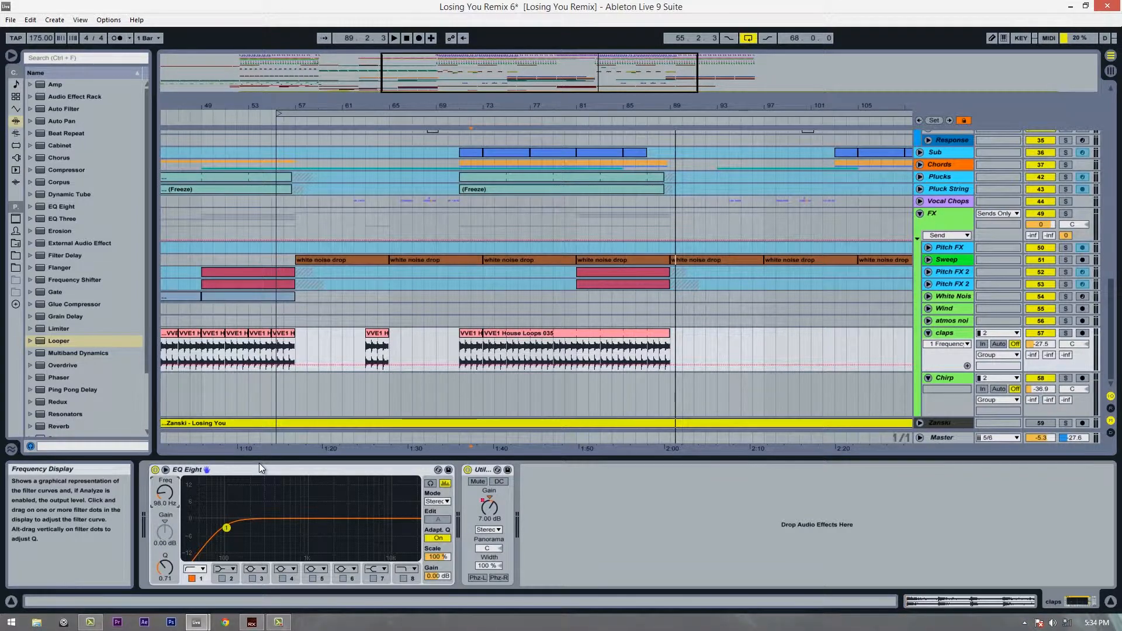
{"action": "left_click_drag", "start_coordinate": [283, 106], "coordinate": [462, 107]}
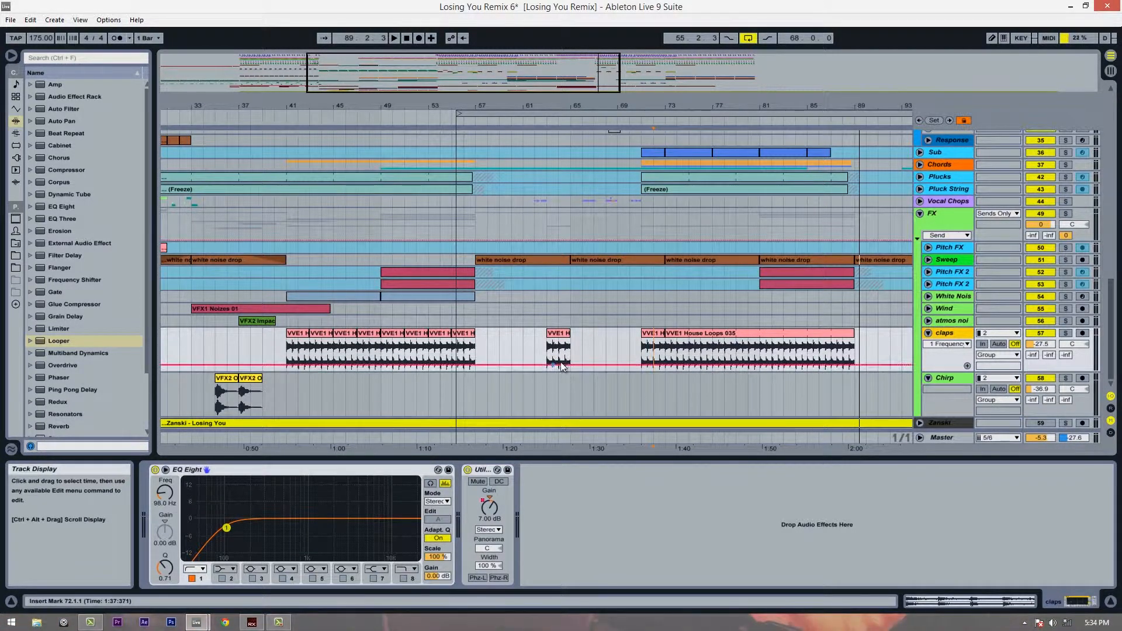
- Add frequency breakpoints around bar 58 that raise EQ Eight's filter 1 to 304 Hz, and play the claps from 63.1.1
{"action": "left_click", "coordinate": [512, 359]}
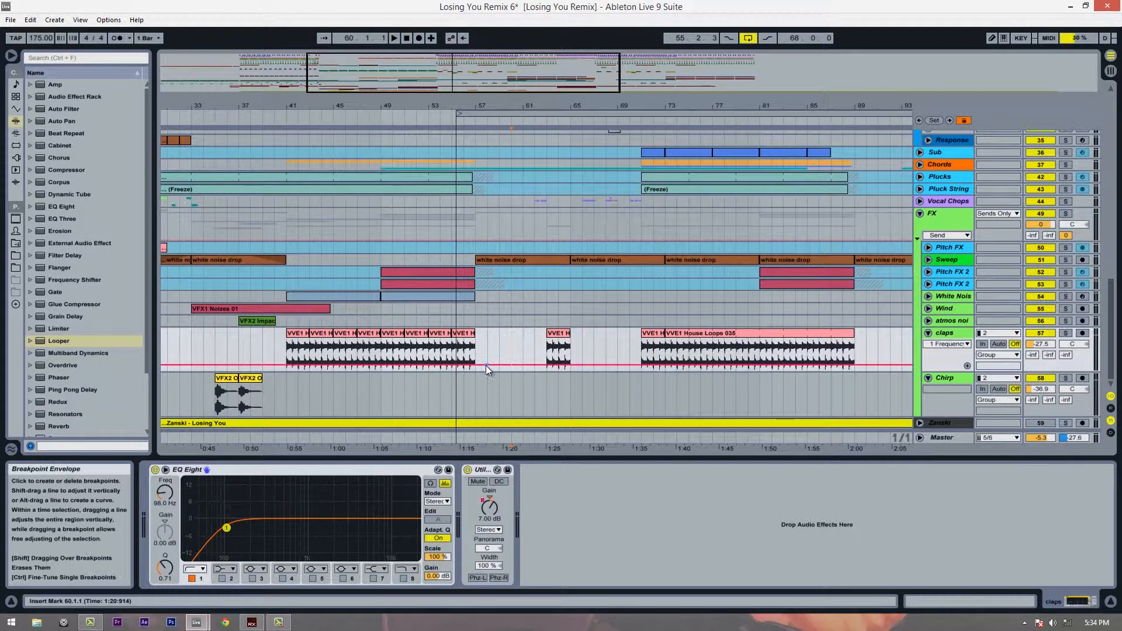
{"action": "left_click_drag", "start_coordinate": [489, 365], "coordinate": [489, 365]}
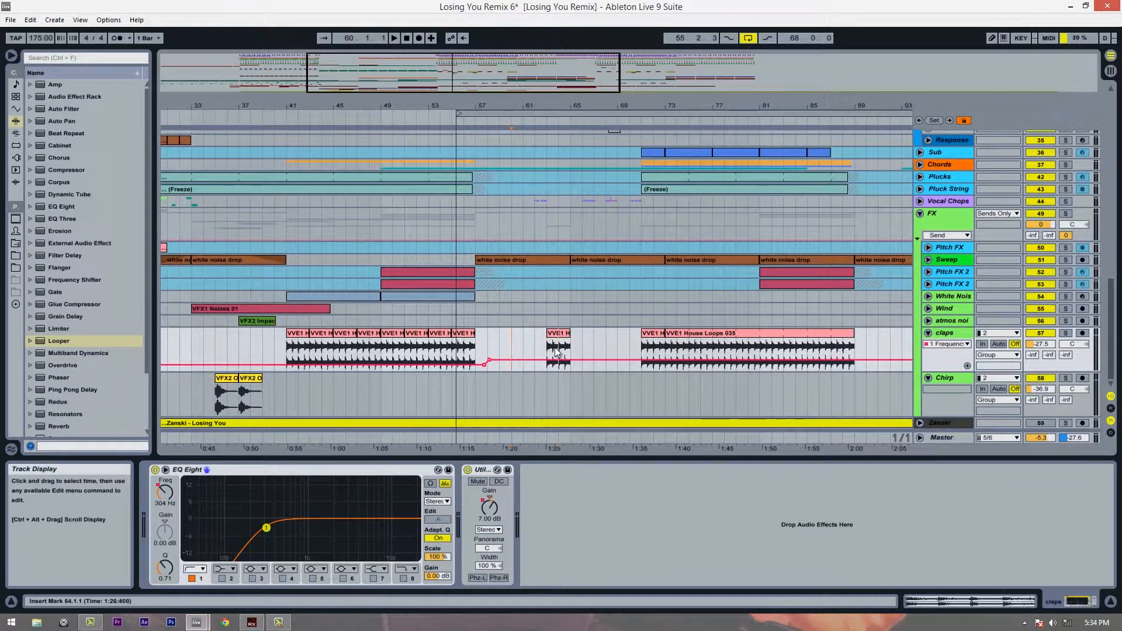
{"action": "key", "text": "space"}
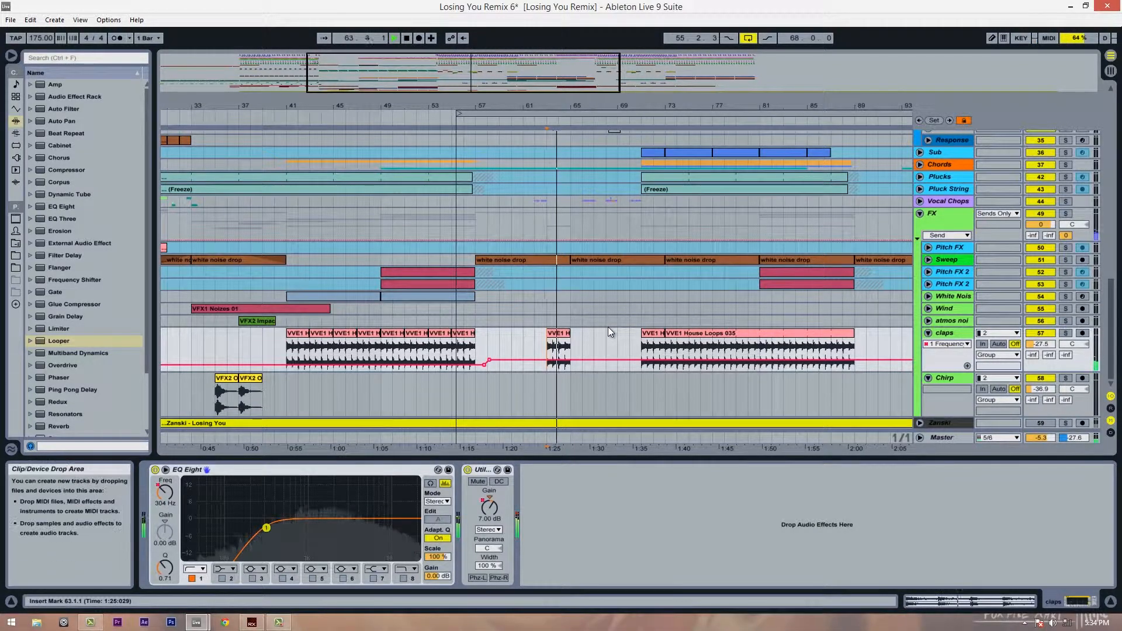
- Stop playback and raise the claps' EQ Eight filter 1 frequency breakpoint near bar 58 to about 355 Hz
{"action": "key", "text": "space"}
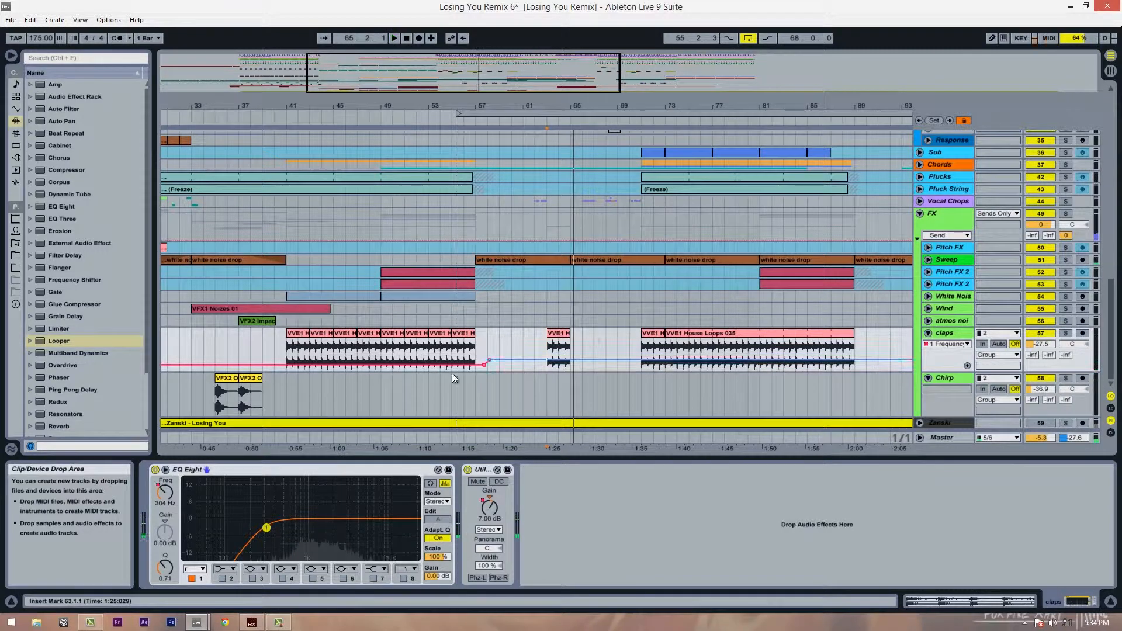
{"action": "left_click_drag", "start_coordinate": [489, 359], "coordinate": [489, 358]}
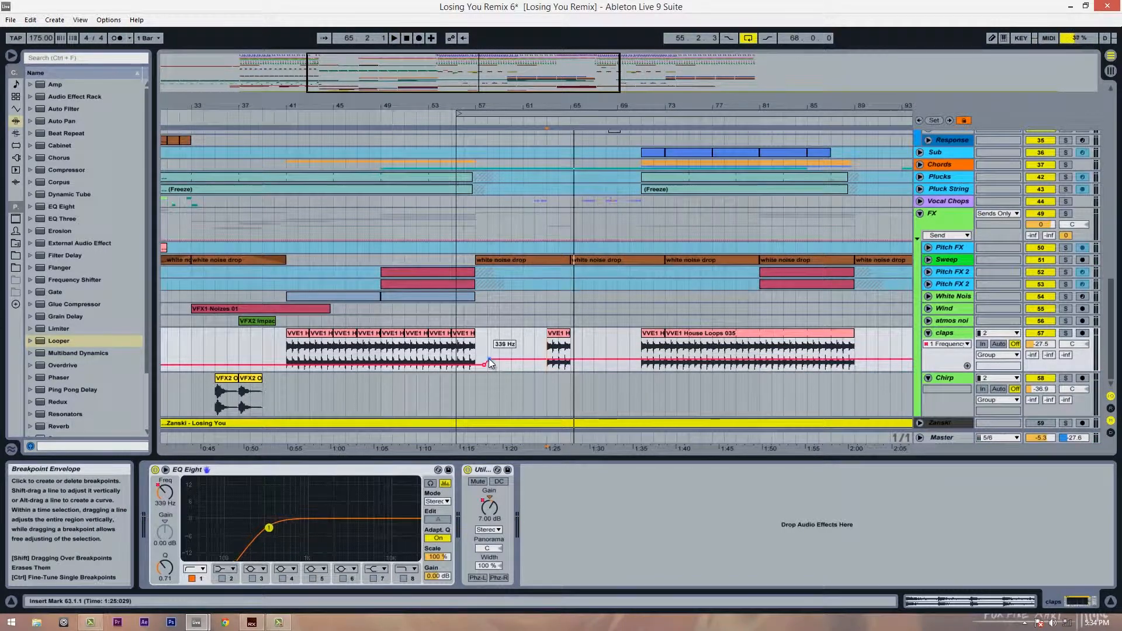
{"action": "left_click", "coordinate": [627, 319]}
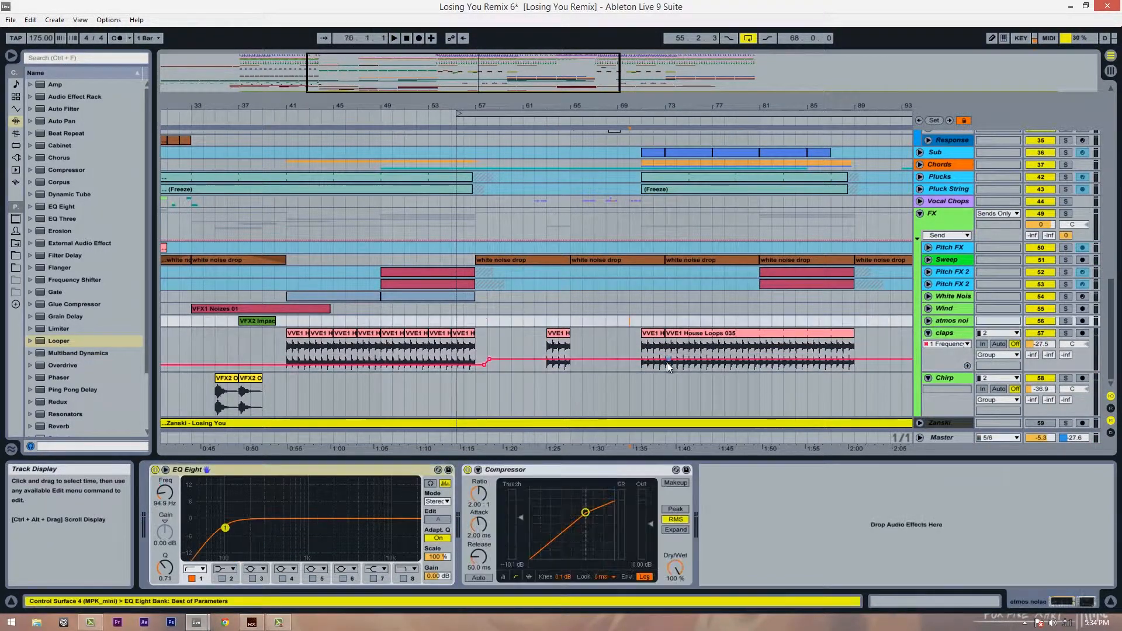
- Add claps filter frequency breakpoints at bars 81 and 89, ramping up to about 1.95 kHz, and play from 81.1.1
{"action": "left_click", "coordinate": [760, 360]}
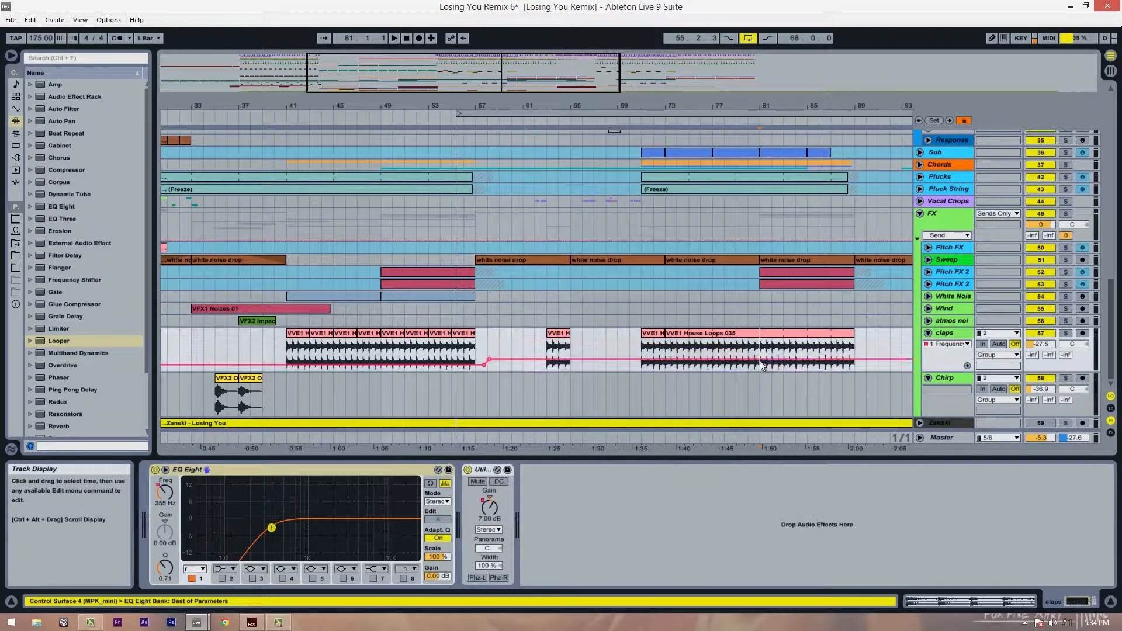
{"action": "left_click", "coordinate": [853, 360]}
{"action": "left_click_drag", "start_coordinate": [853, 360], "coordinate": [855, 357]}
{"action": "key", "text": "space"}
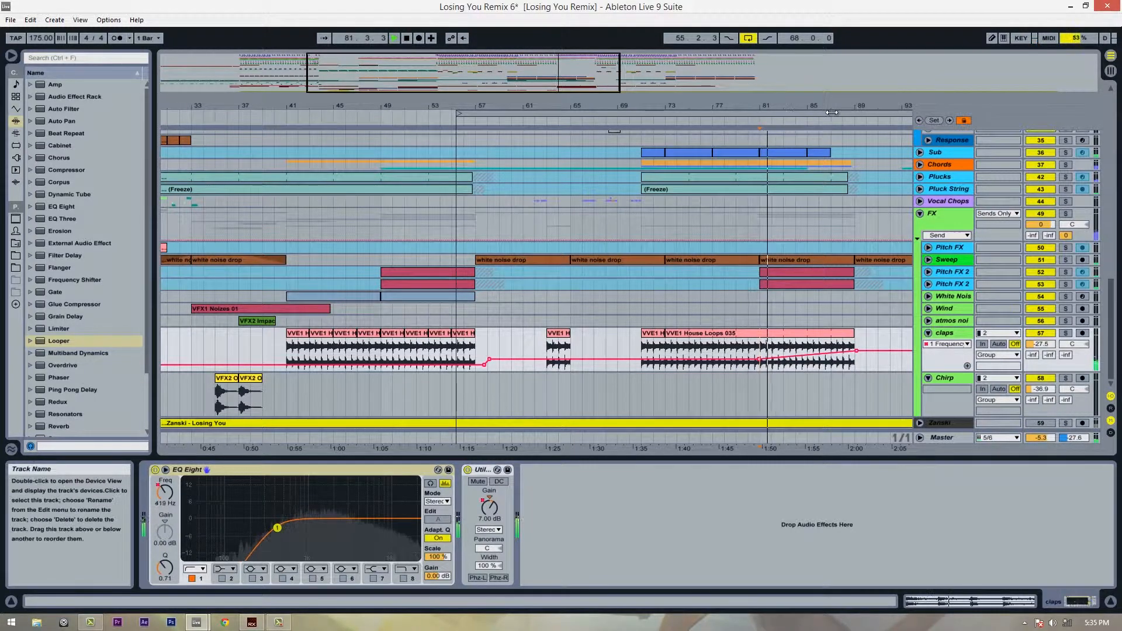
- Raise the filter frequency breakpoint at bar 89 on claps to 4.20 kHz while listening, and stop playback
{"action": "left_click_drag", "start_coordinate": [836, 106], "coordinate": [741, 106]}
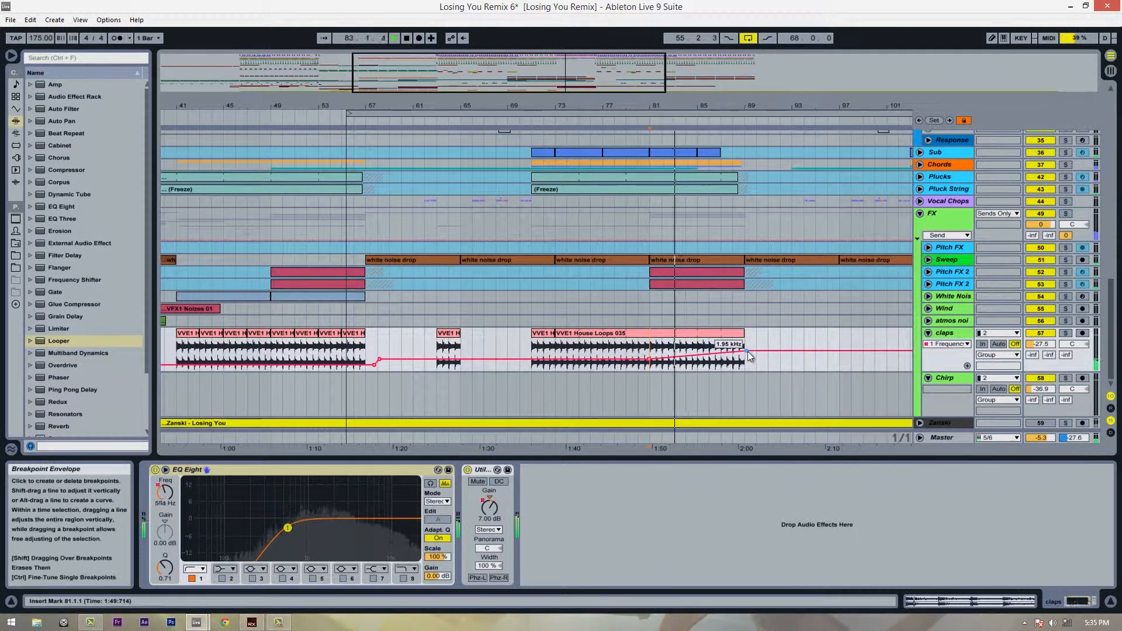
{"action": "left_click_drag", "start_coordinate": [748, 352], "coordinate": [744, 347]}
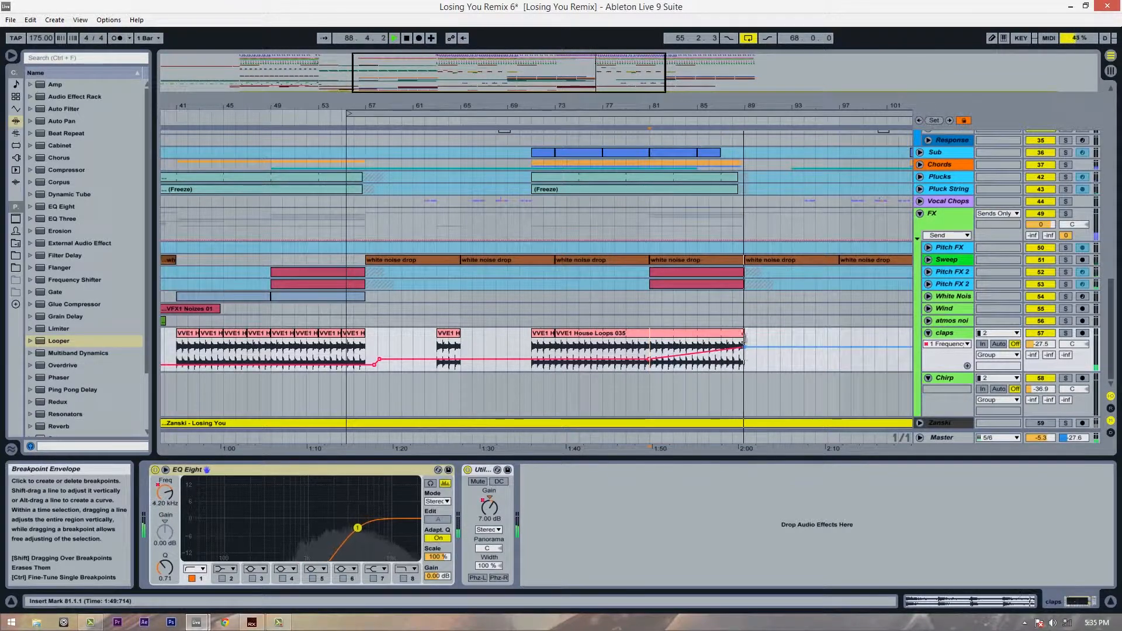
{"action": "key", "text": "space"}
- Cut the last half bar of the House Loops clip on claps so it ends at 88.3.1, and play from there
{"action": "left_click_drag", "start_coordinate": [739, 108], "coordinate": [746, 176]}
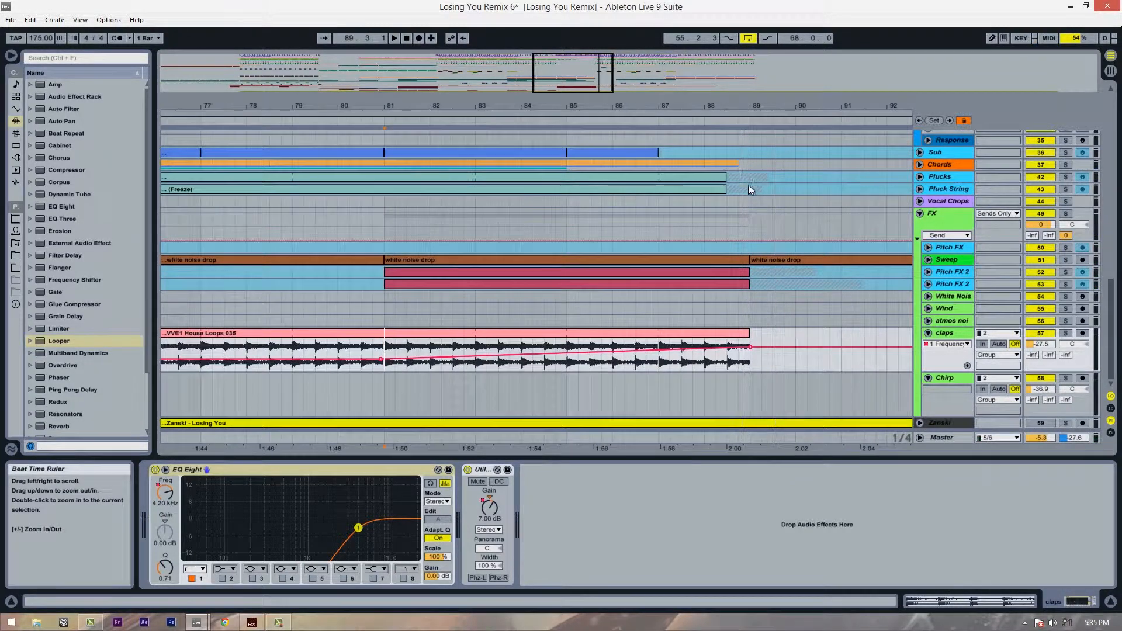
{"action": "left_click_drag", "start_coordinate": [749, 349], "coordinate": [727, 357]}
{"action": "left_click", "coordinate": [730, 366]}
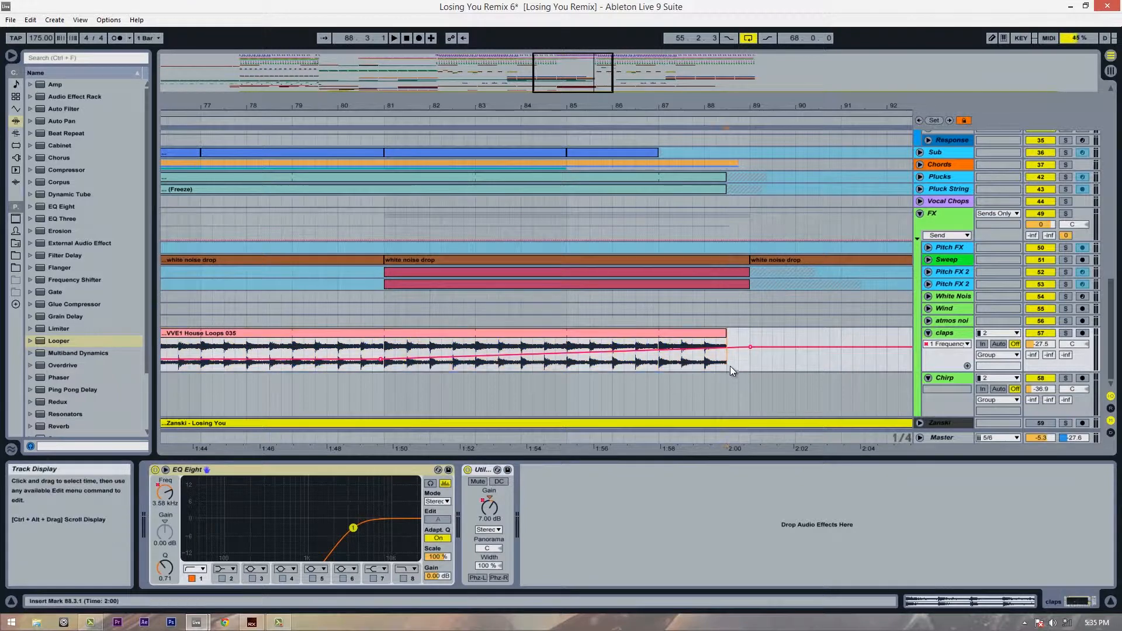
{"action": "key", "text": "space"}
{"action": "key", "text": "space"}
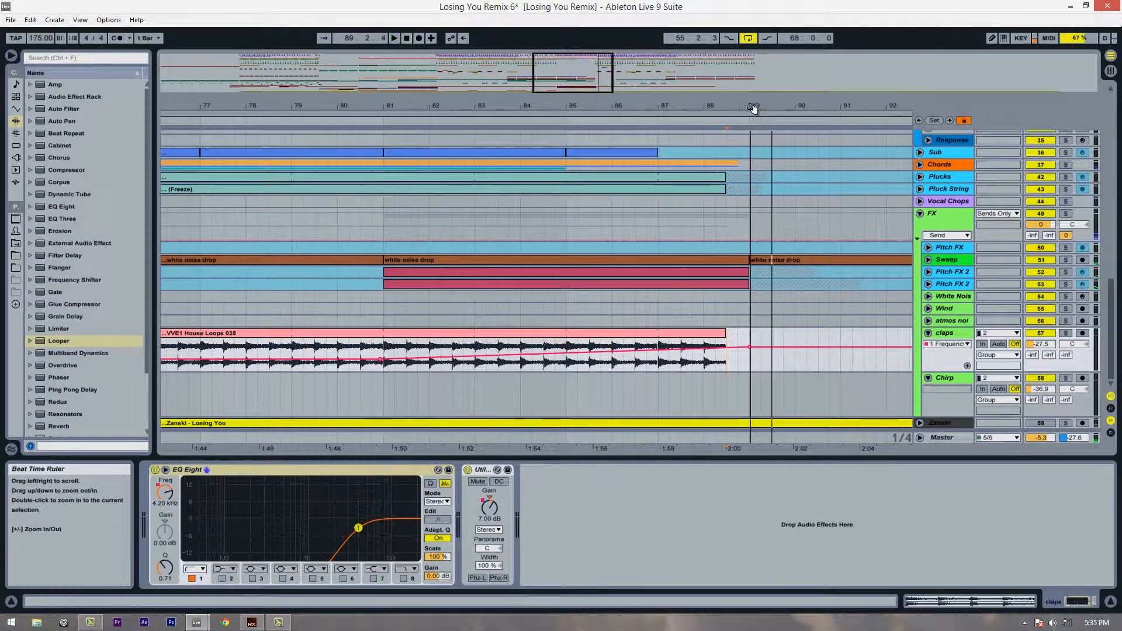
- Move the ramp's end breakpoint on claps back to the clip end at 6.55 kHz and play from 81.1.1
{"action": "left_click_drag", "start_coordinate": [754, 107], "coordinate": [769, 106]}
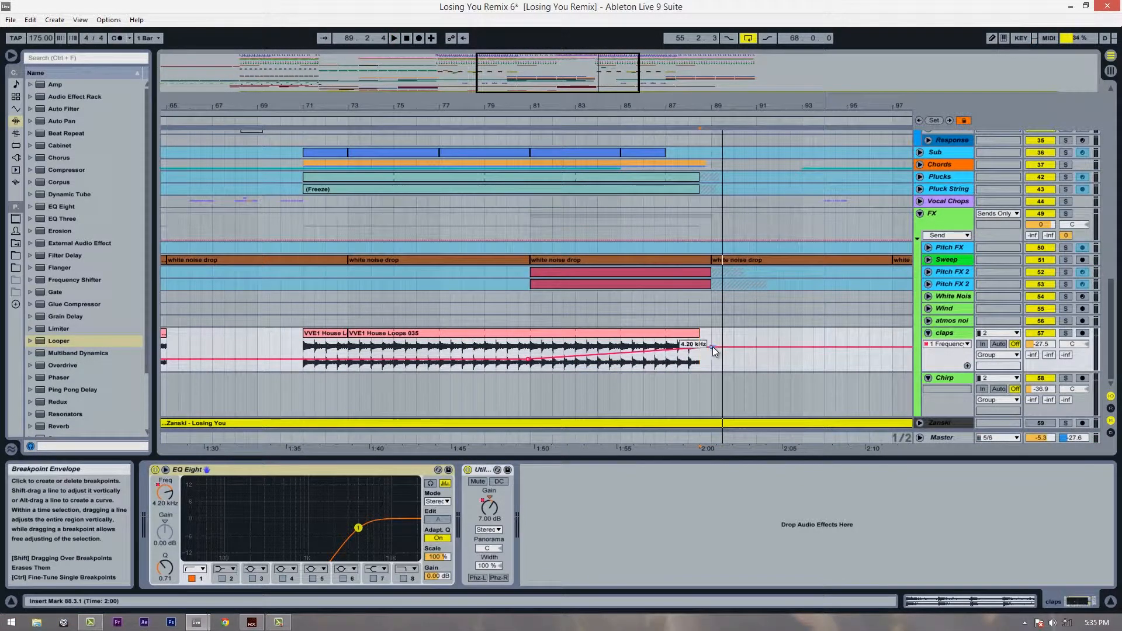
{"action": "left_click_drag", "start_coordinate": [713, 347], "coordinate": [703, 345]}
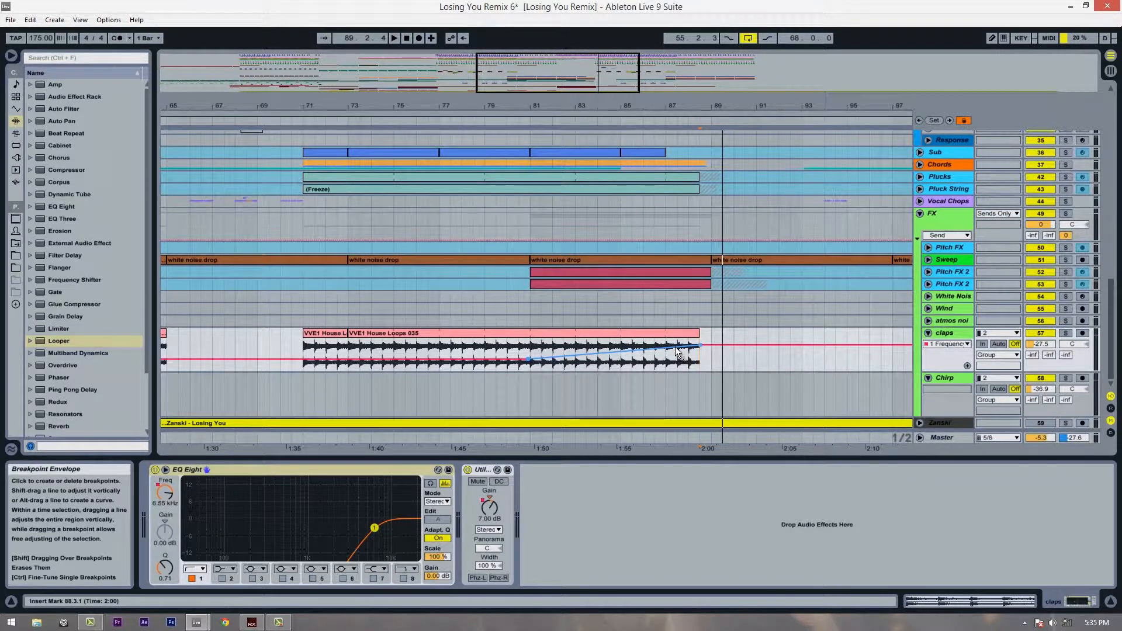
{"action": "left_click", "coordinate": [534, 346]}
{"action": "key", "text": "space"}
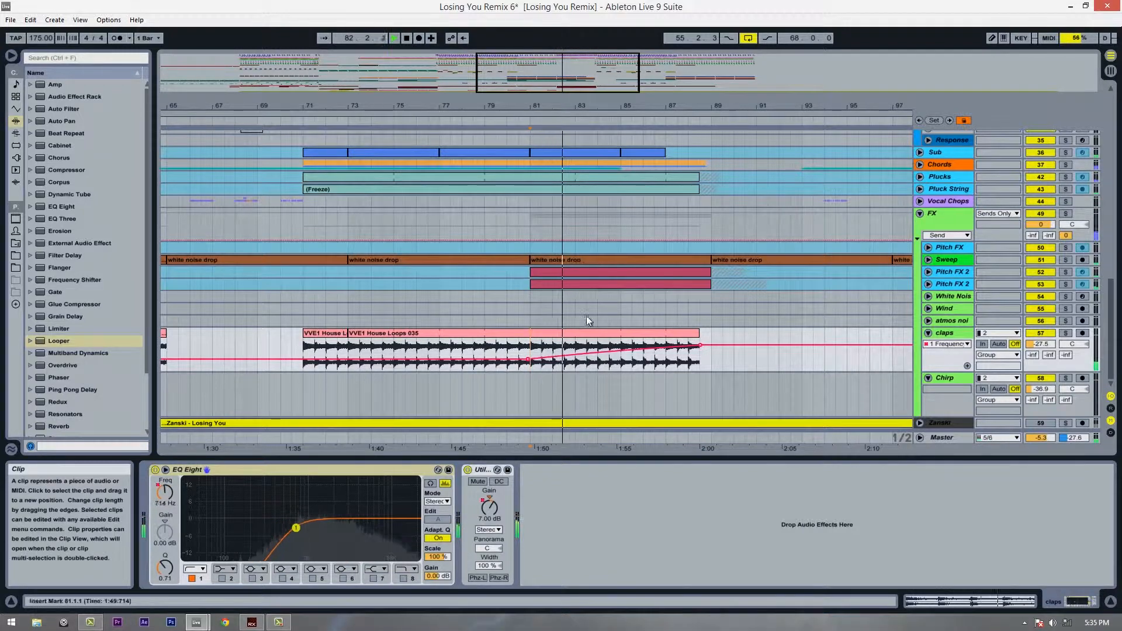
- Stop playback and lower the clip gain of the long VVE1 House Loops 035 clip on claps to -2.60 dB
{"action": "left_click", "coordinate": [578, 333]}
{"action": "key", "text": "space"}
{"action": "double_click", "coordinate": [579, 334]}
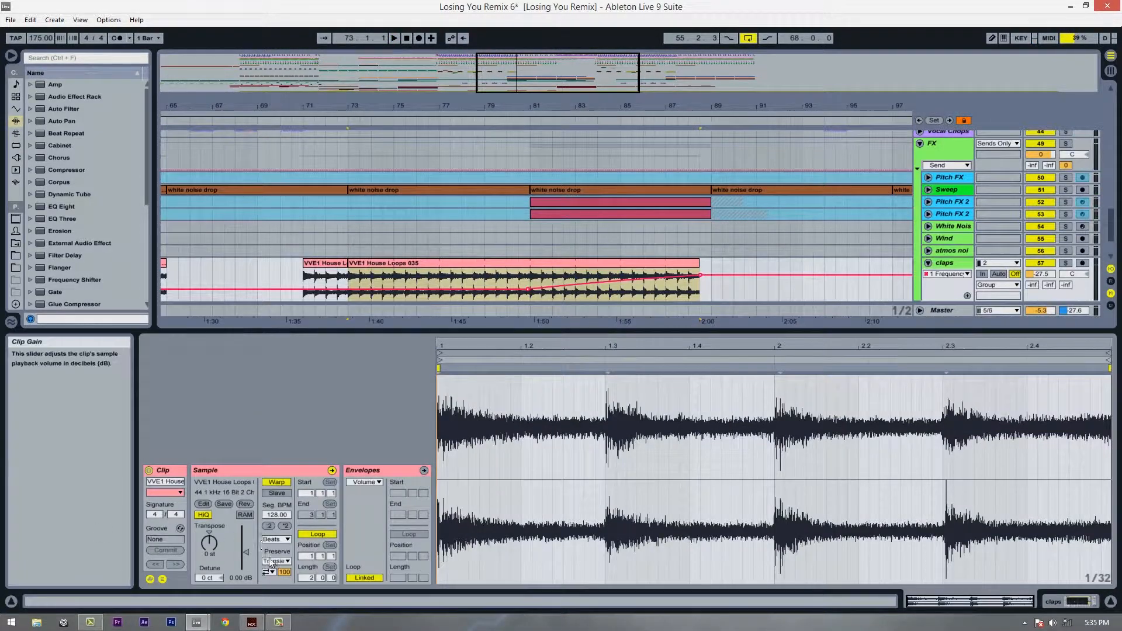
{"action": "left_click_drag", "start_coordinate": [248, 562], "coordinate": [233, 559]}
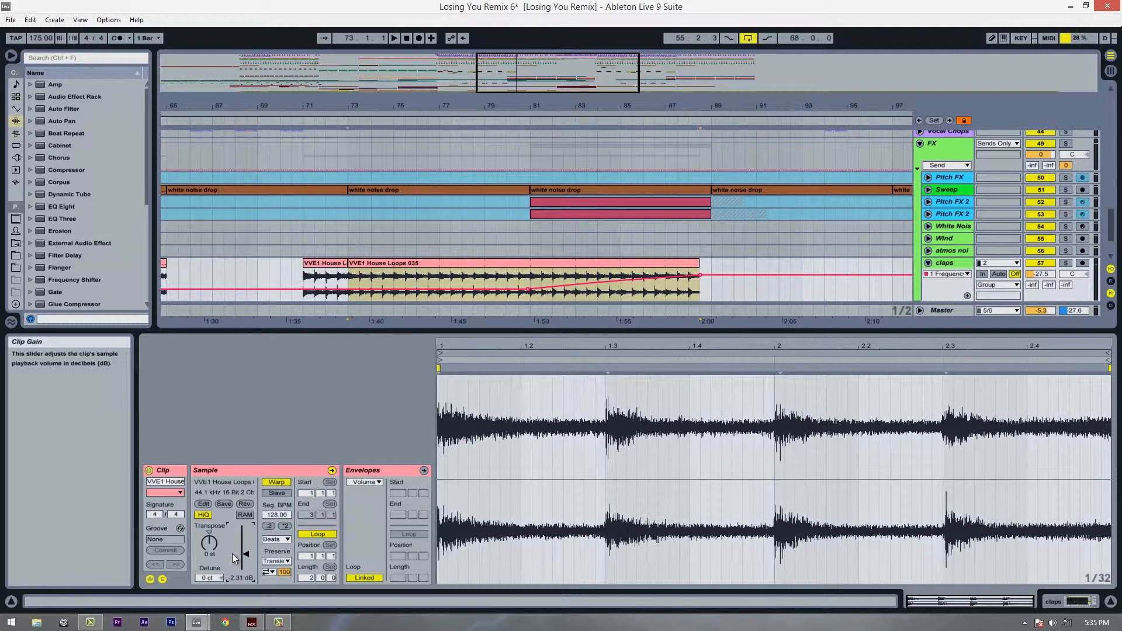
- Play the claps from 81.1.1 and slightly lower the frequency breakpoint at the end of the filter ramp
{"action": "left_click", "coordinate": [528, 280]}
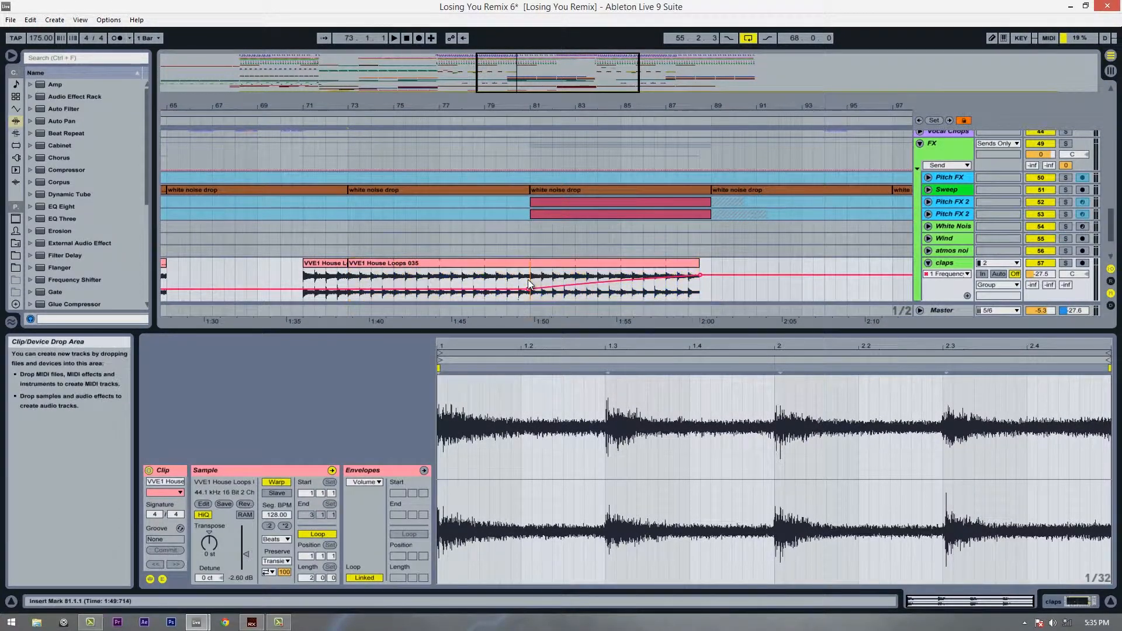
{"action": "key", "text": "space"}
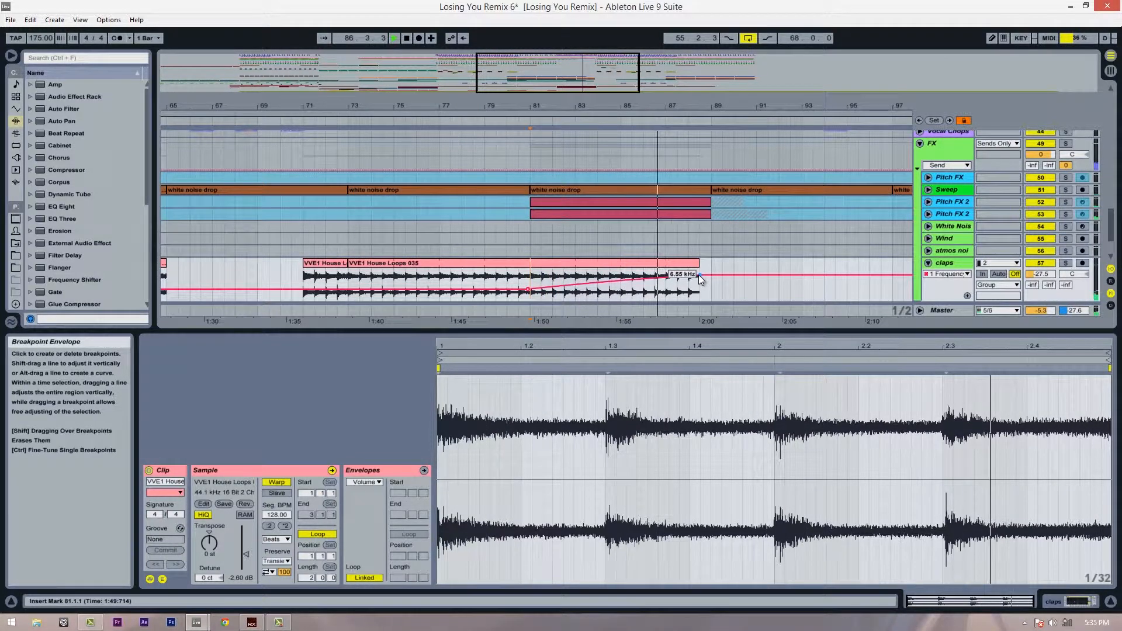
{"action": "mouse_move", "coordinate": [699, 274]}
{"action": "left_mouse_down"}
{"action": "mouse_move", "coordinate": [699, 287]}
{"action": "mouse_move", "coordinate": [700, 276]}
{"action": "left_mouse_up"}
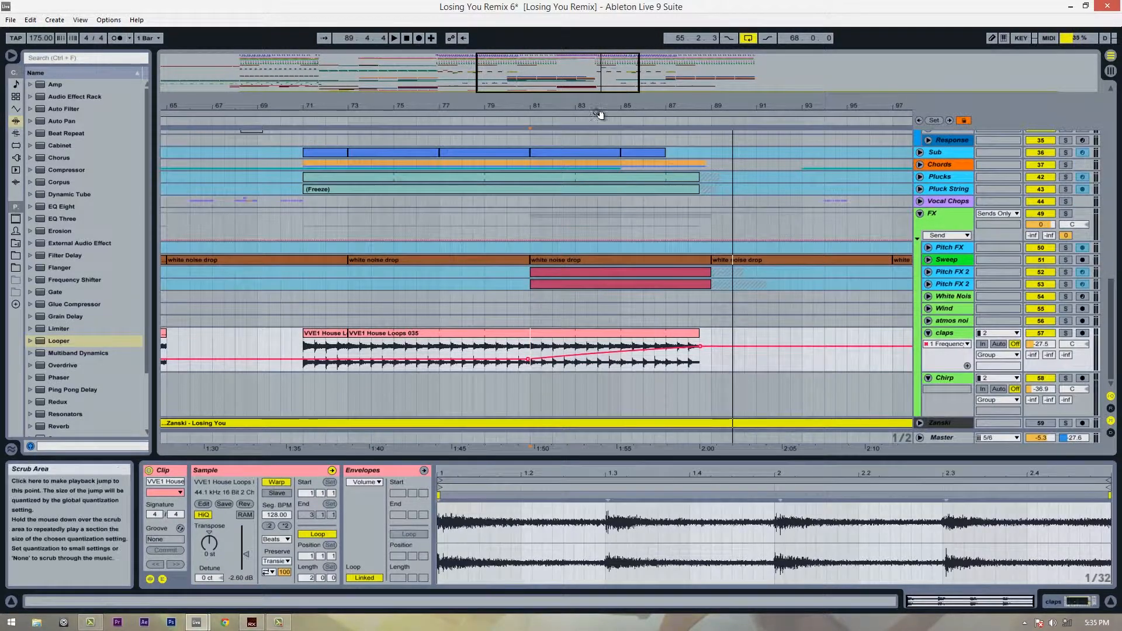
- Return to an overview of the whole arrangement and fold the Dist Basses group
{"action": "mouse_move", "coordinate": [601, 111]}
{"action": "left_mouse_down"}
{"action": "mouse_move", "coordinate": [602, 101]}
{"action": "mouse_move", "coordinate": [615, 106]}
{"action": "left_mouse_up"}
{"action": "scroll", "coordinate": [408, 339], "scroll_direction": "up", "scroll_amount": 5}
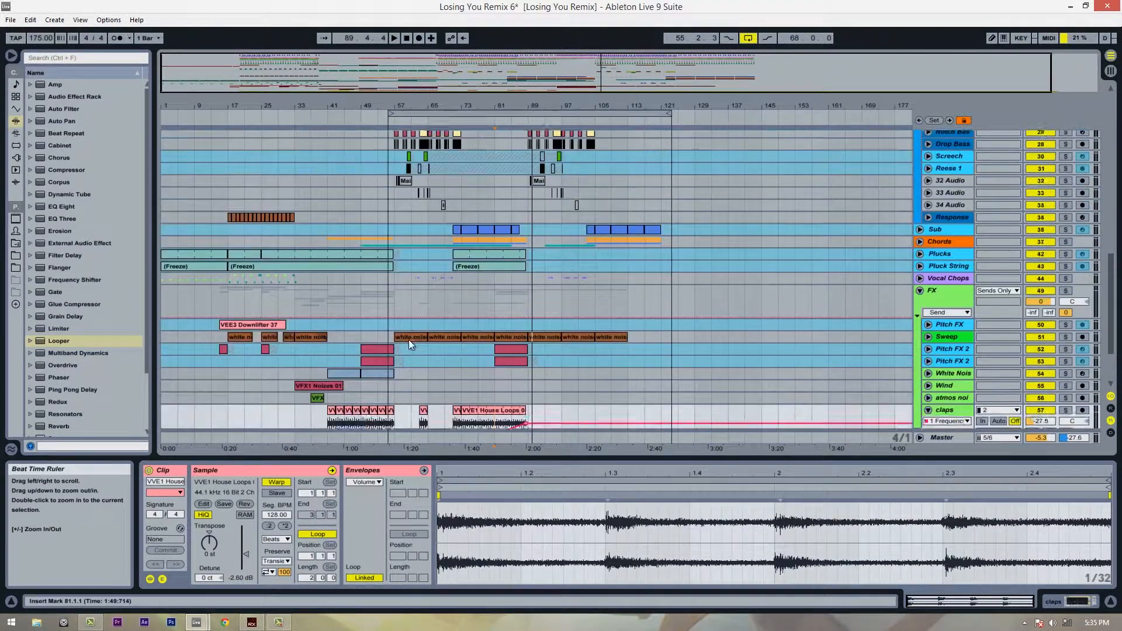
{"action": "scroll", "coordinate": [443, 335], "scroll_direction": "down", "scroll_amount": 2}
{"action": "scroll", "coordinate": [447, 300], "scroll_direction": "down", "scroll_amount": 3}
{"action": "scroll", "coordinate": [454, 246], "scroll_direction": "up", "scroll_amount": 5}
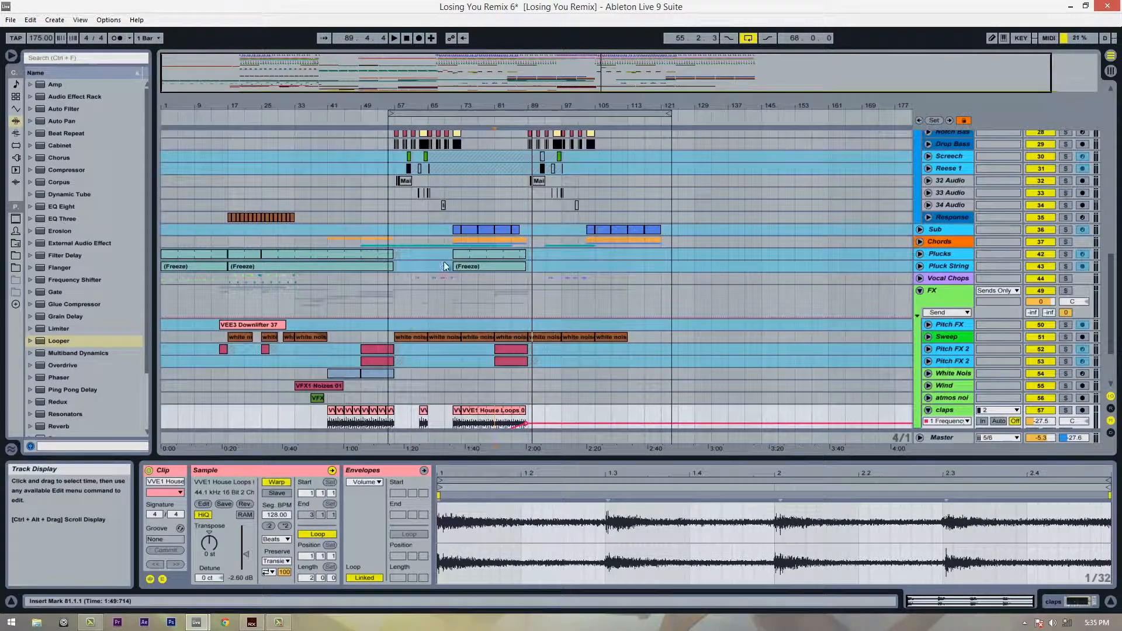
{"action": "scroll", "coordinate": [929, 241], "scroll_direction": "up", "scroll_amount": 6}
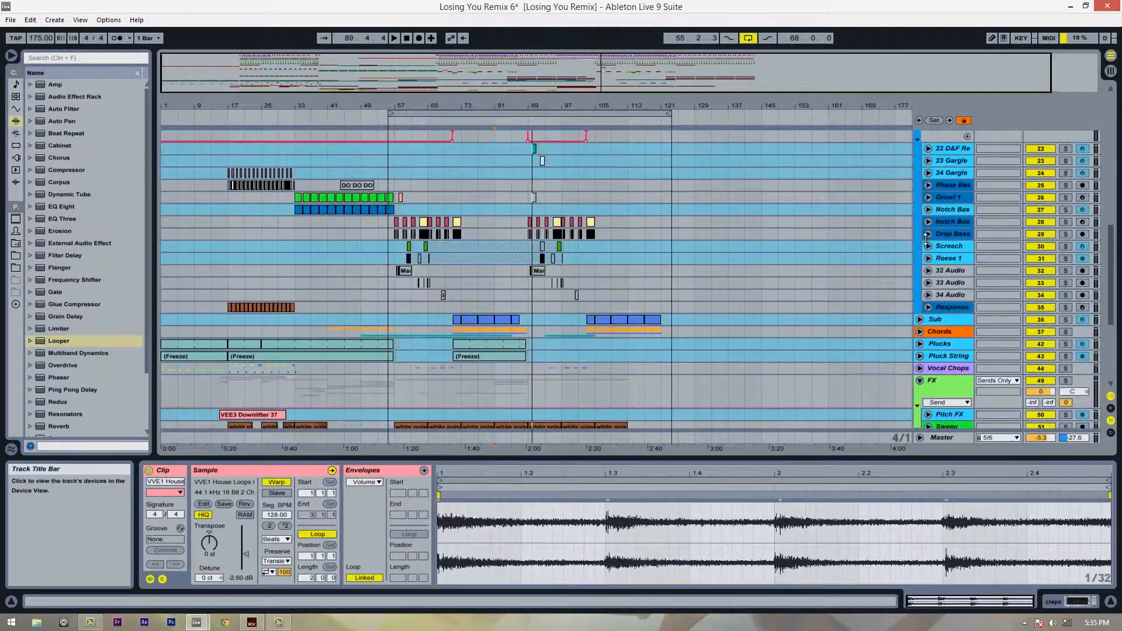
{"action": "left_click", "coordinate": [920, 226]}
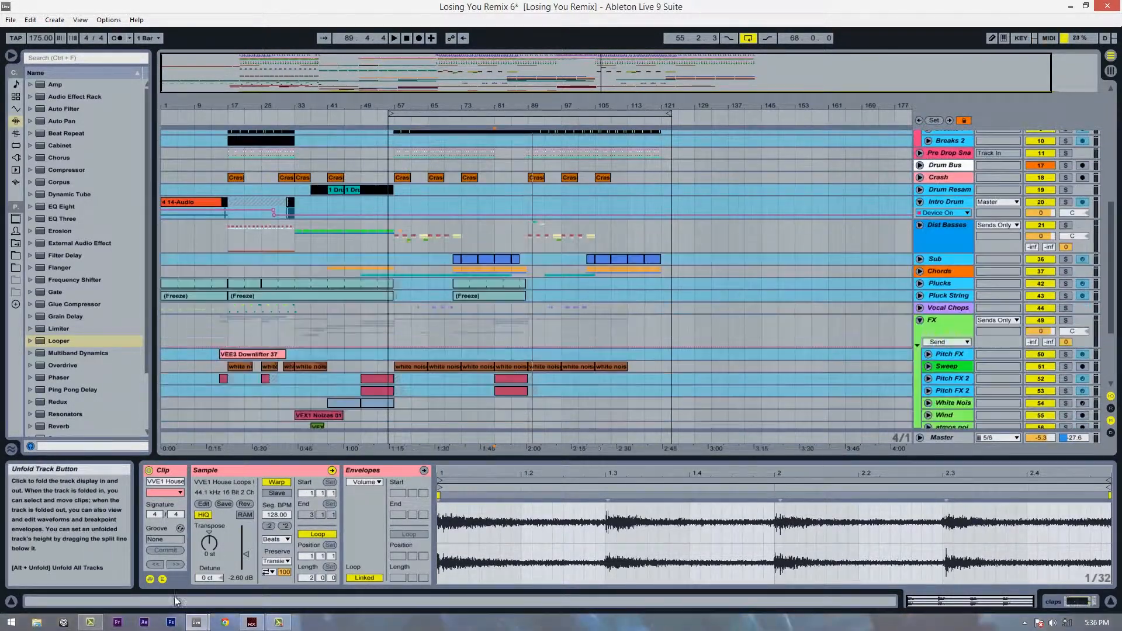
{"action": "left_click", "coordinate": [279, 623]}
{"action": "left_click", "coordinate": [280, 623]}
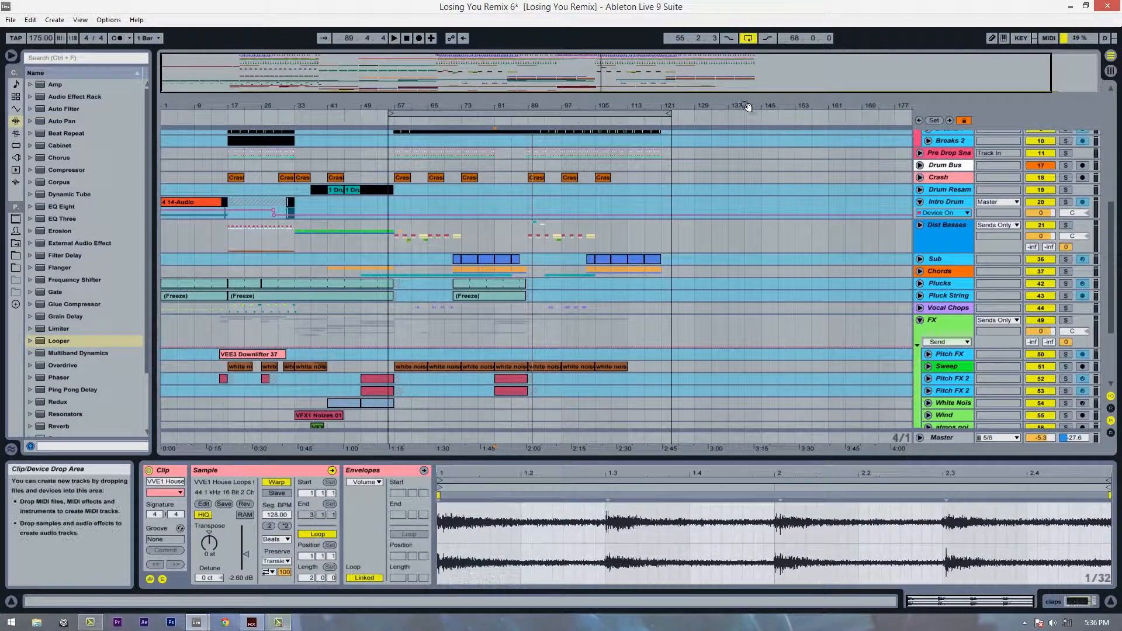
{"action": "left_click", "coordinate": [425, 346]}
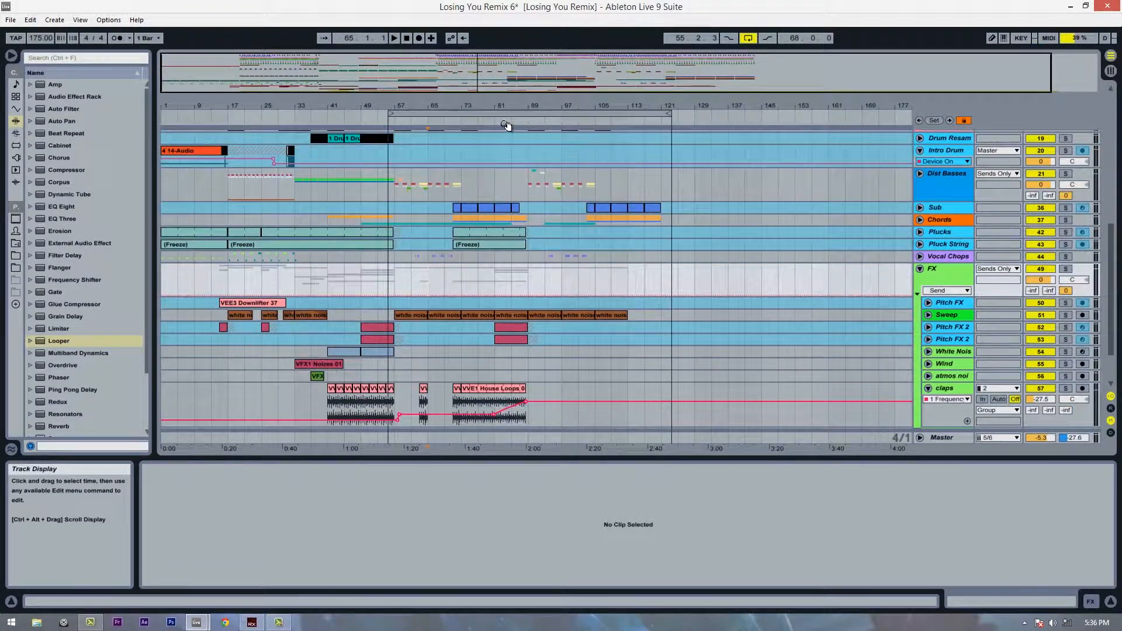
{"action": "scroll", "coordinate": [535, 298], "scroll_direction": "down", "scroll_amount": 2}
{"action": "left_click_drag", "start_coordinate": [497, 108], "coordinate": [496, 107]}
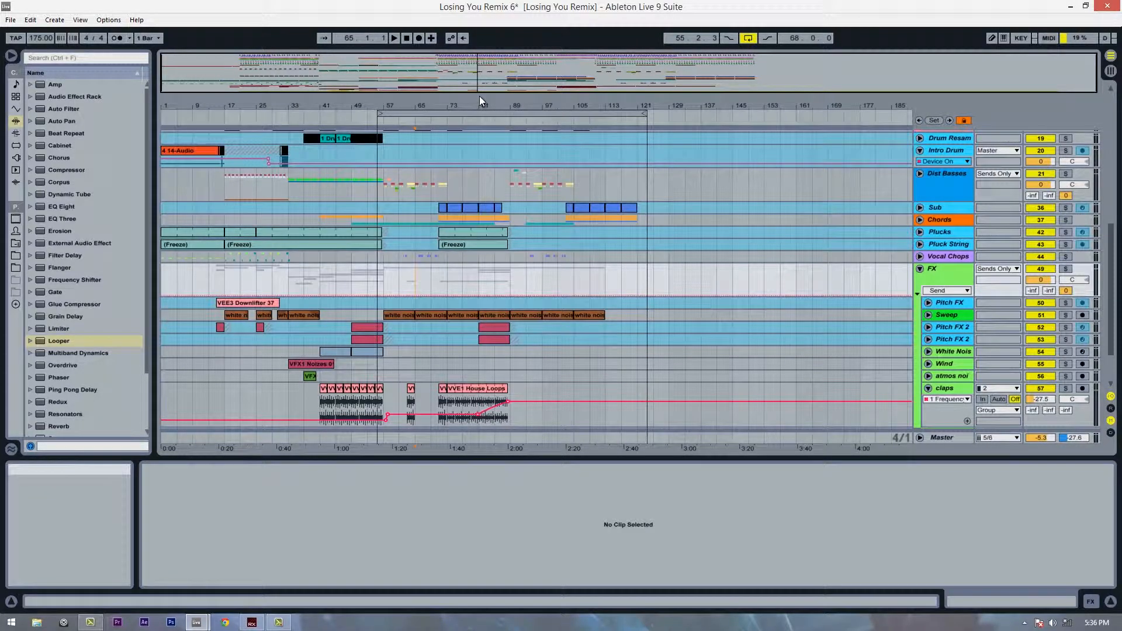
{"action": "left_click_drag", "start_coordinate": [481, 104], "coordinate": [481, 108]}
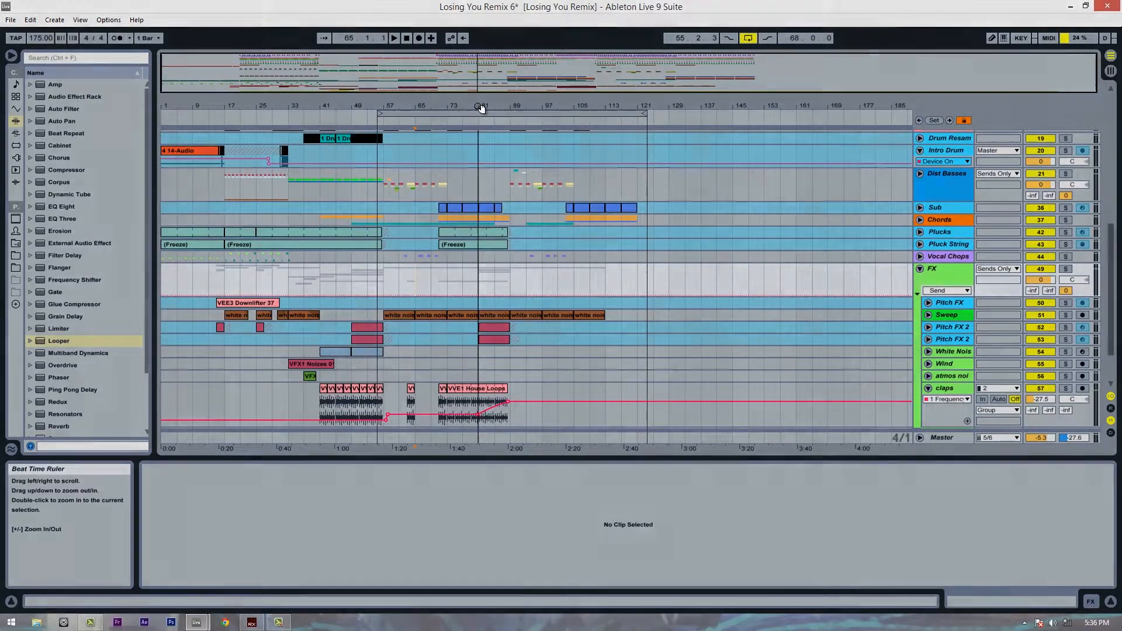